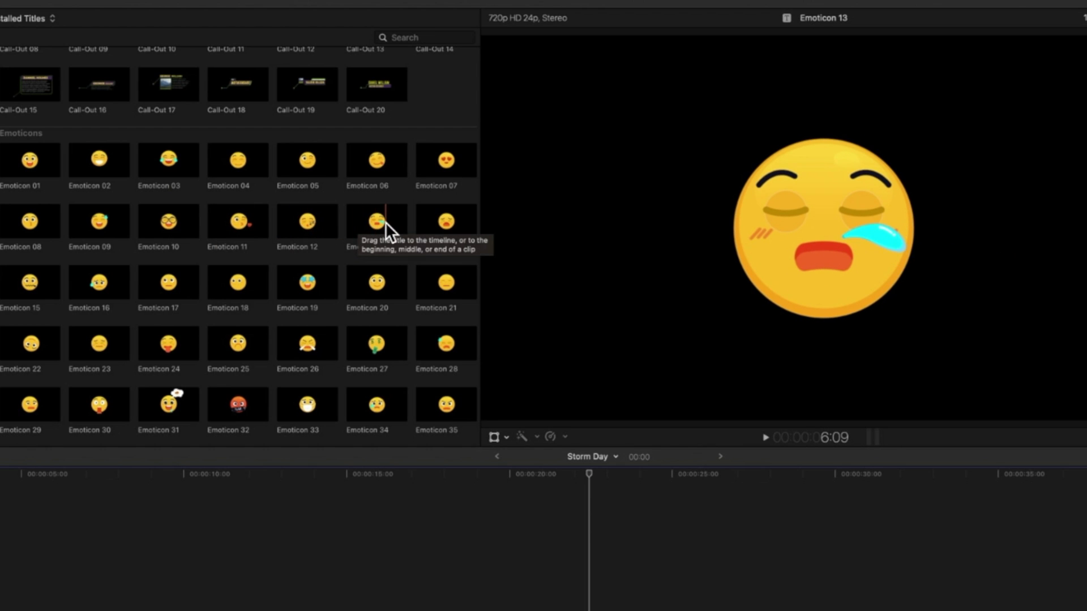
- Look through the Ultimate Graphics Pack titles, from Emoticons, Hand Gesture and the icon sets to Infographics and Isometrics, and return to 3D Devices
scroll(385, 222, down, 10)
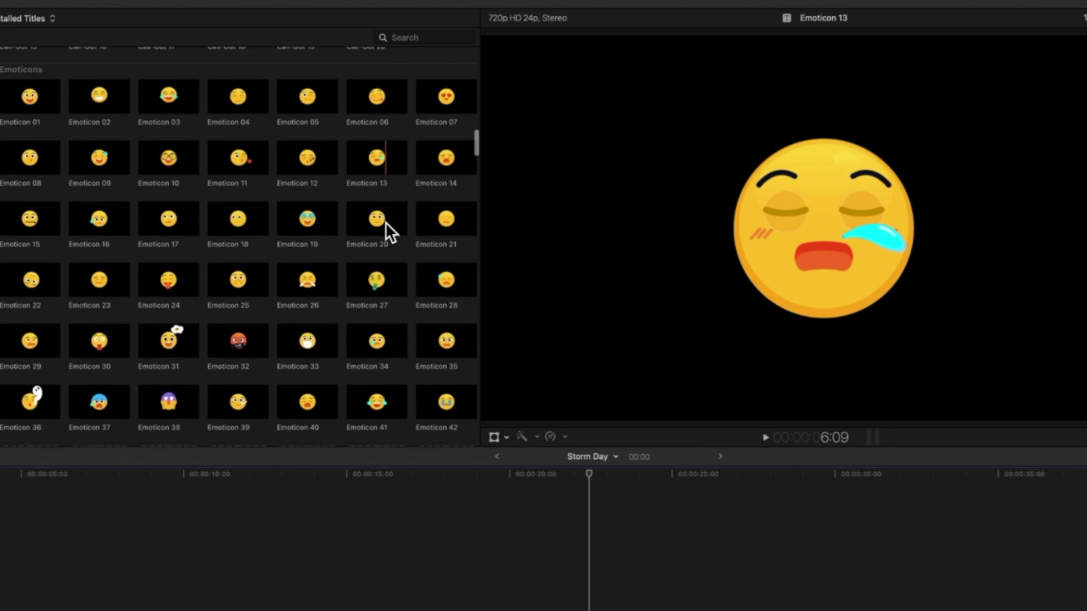
scroll(385, 222, down, 10)
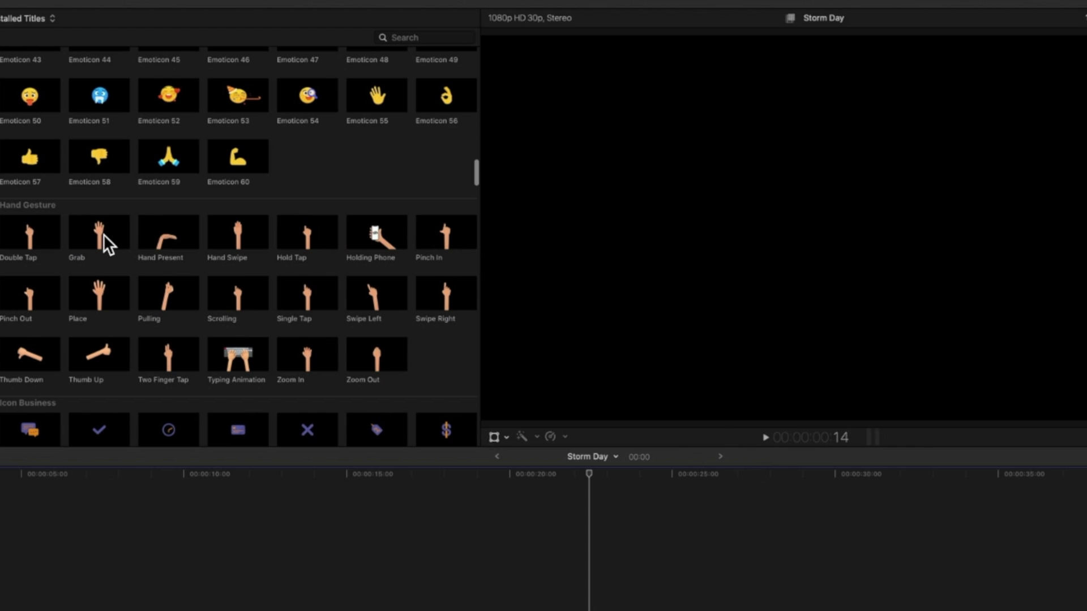
scroll(226, 356, down, 8)
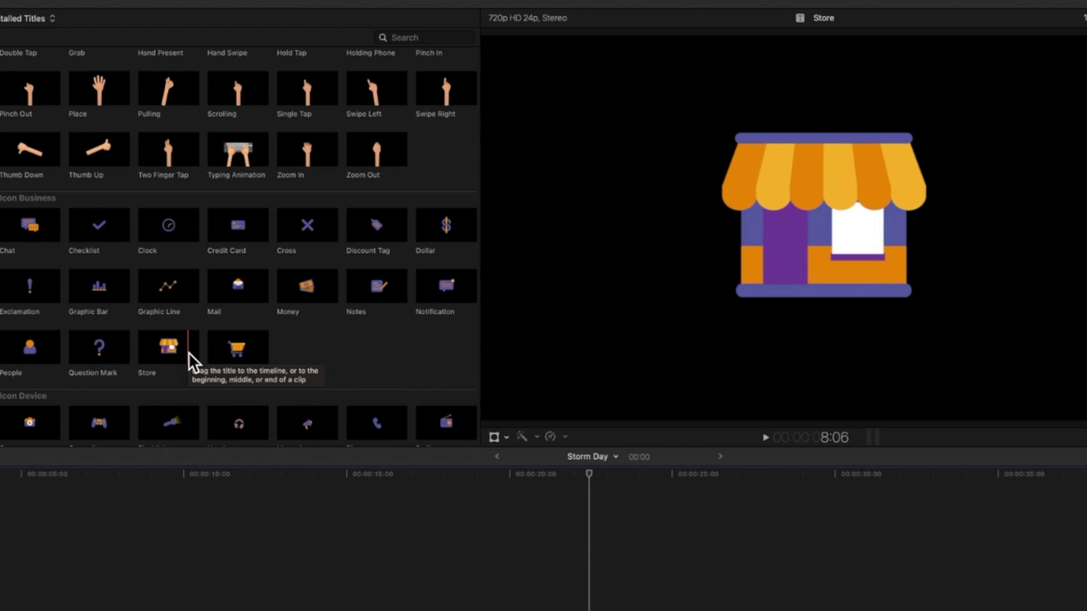
scroll(189, 352, down, 6)
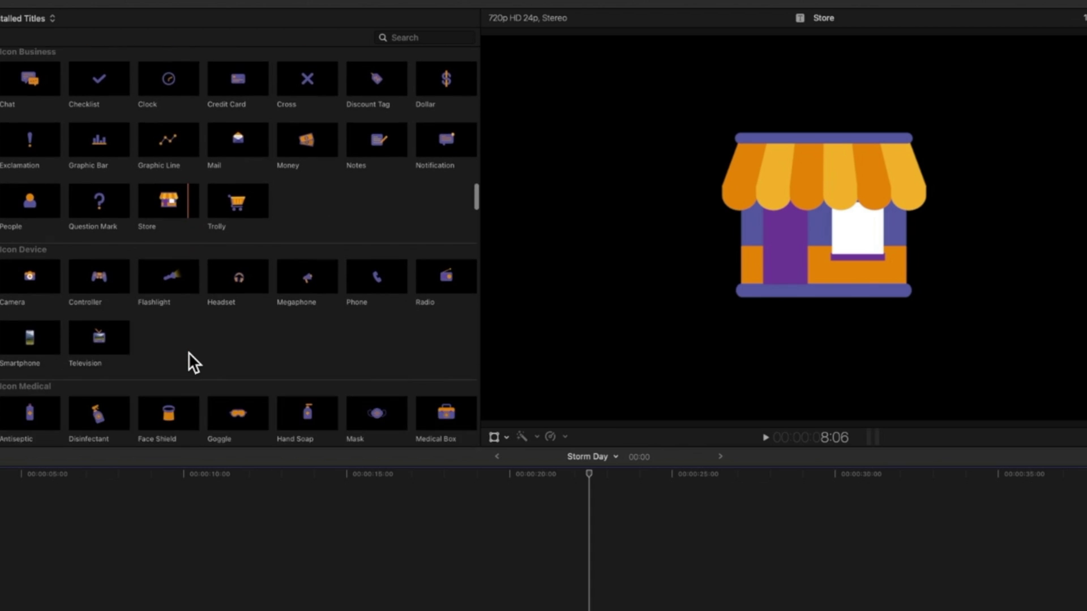
scroll(188, 352, down, 15)
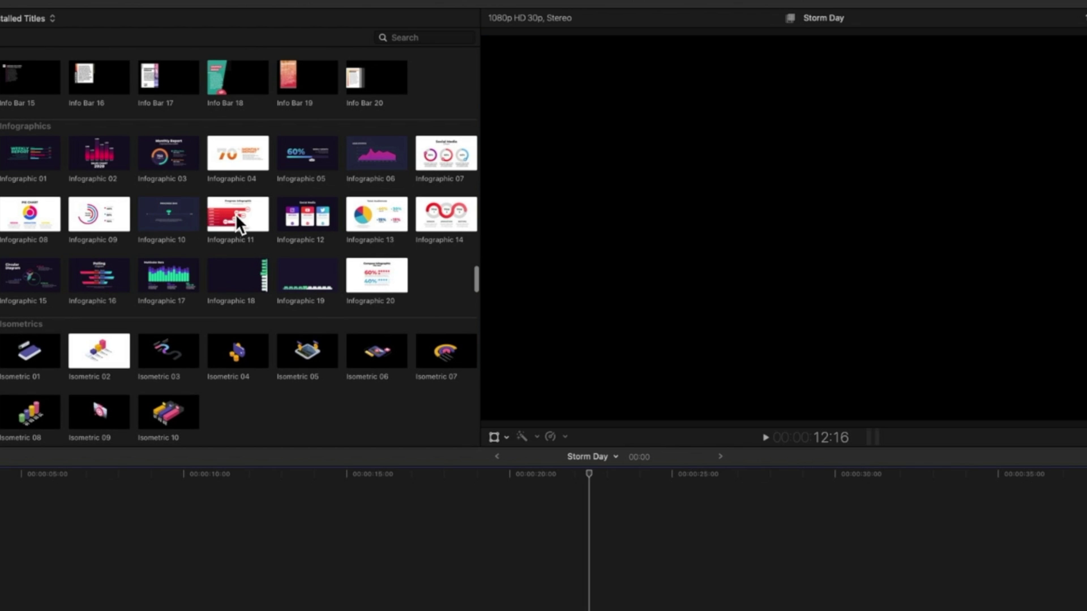
scroll(240, 213, down, 1)
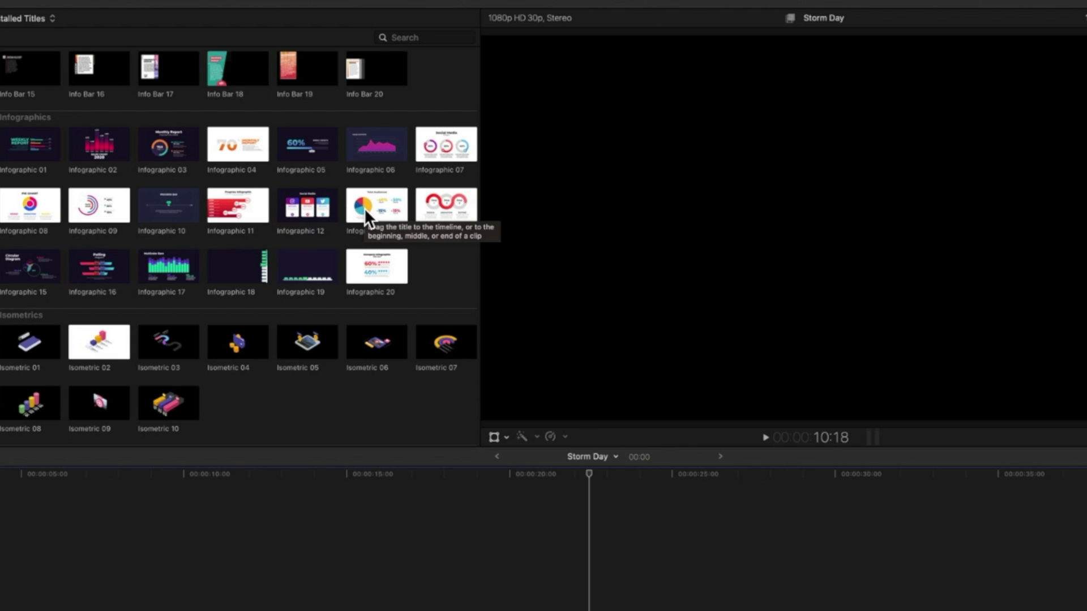
scroll(290, 288, down, 10)
scroll(291, 288, up, 20)
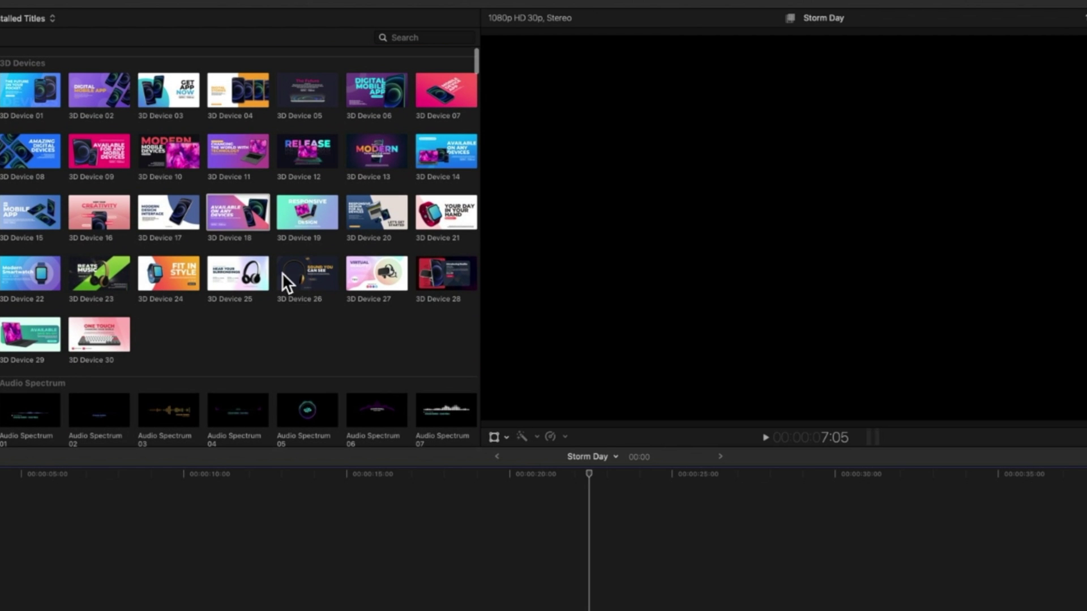
- Add the 3D Device 02 title to the start of the Storm Day timeline
scroll(233, 104, down, 1)
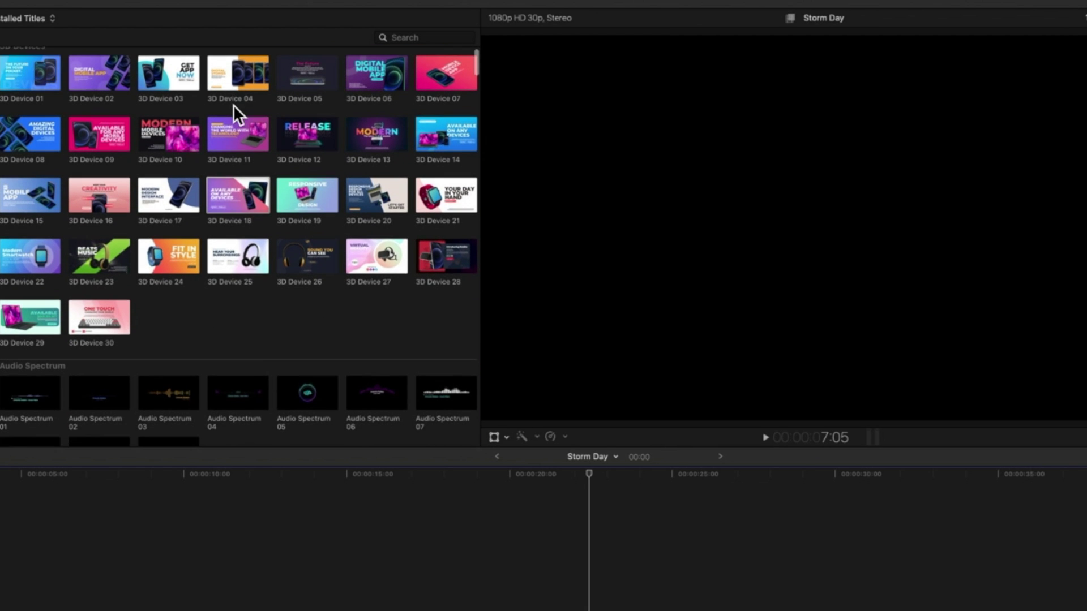
click(104, 70)
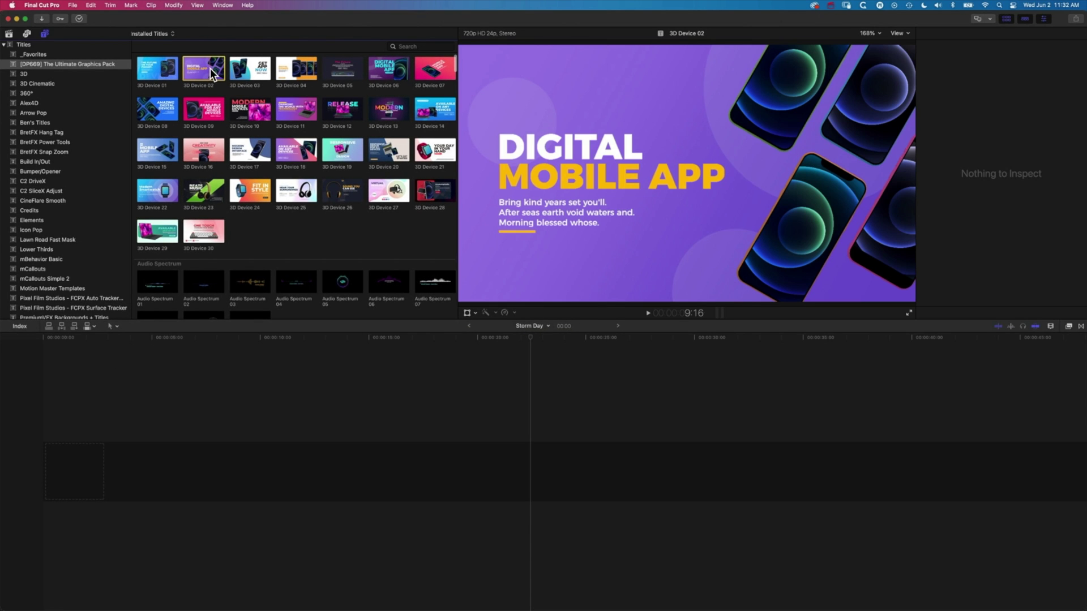
drag(206, 68, 55, 462)
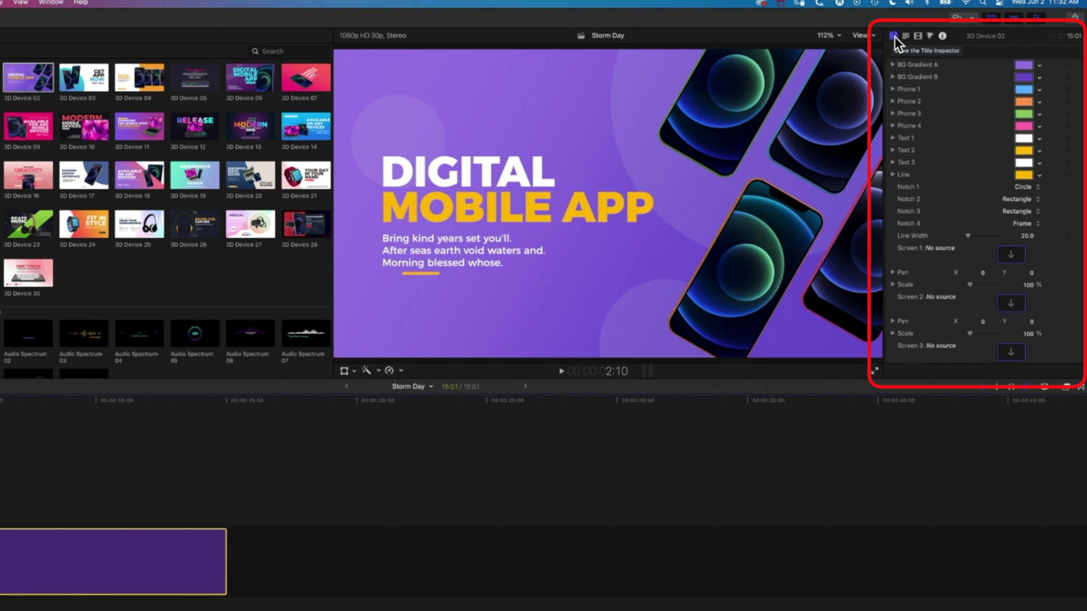
- Set the title's BG Gradient A to red and BG Gradient B to orange using the saved colour swatches
click(1023, 65)
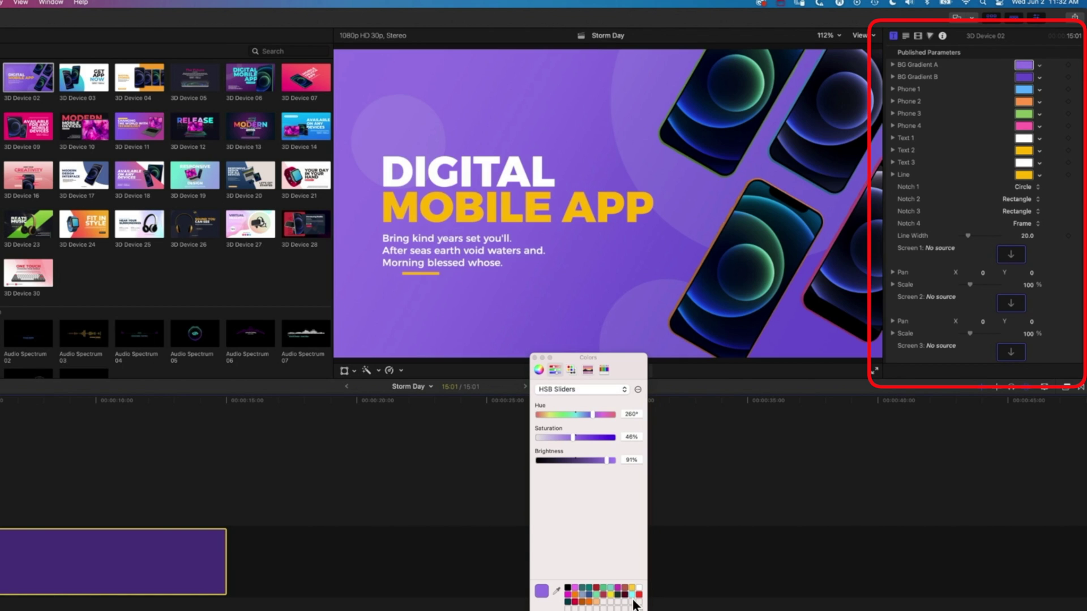
click(639, 595)
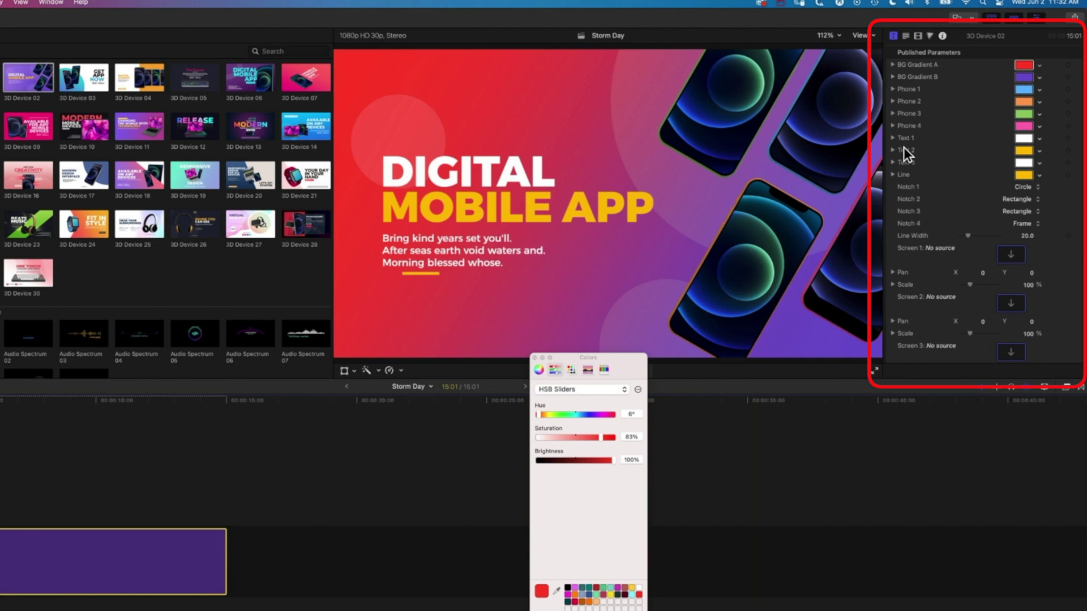
click(1025, 77)
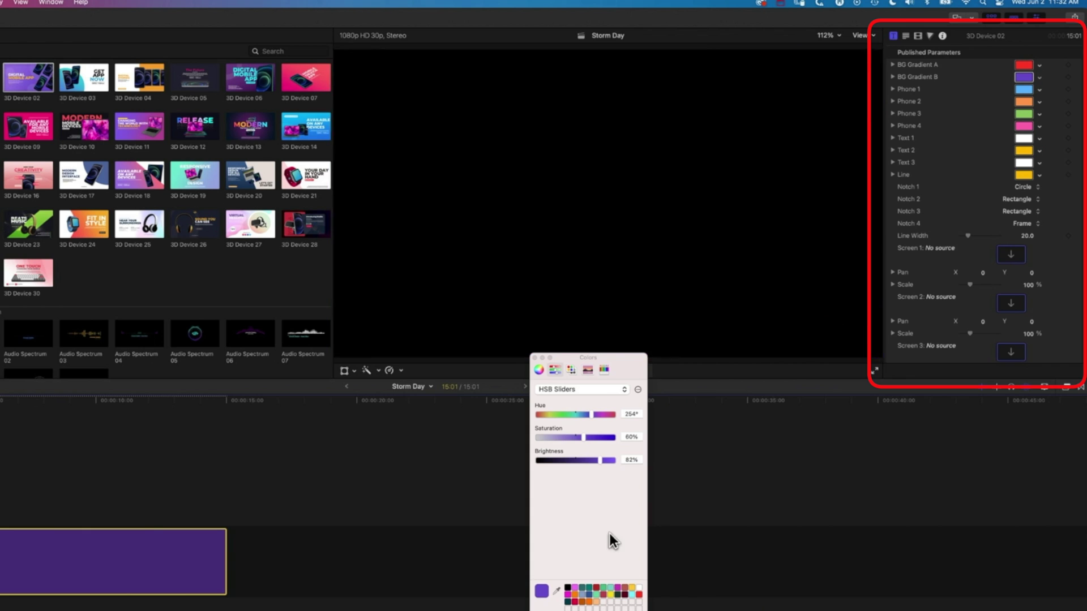
click(590, 603)
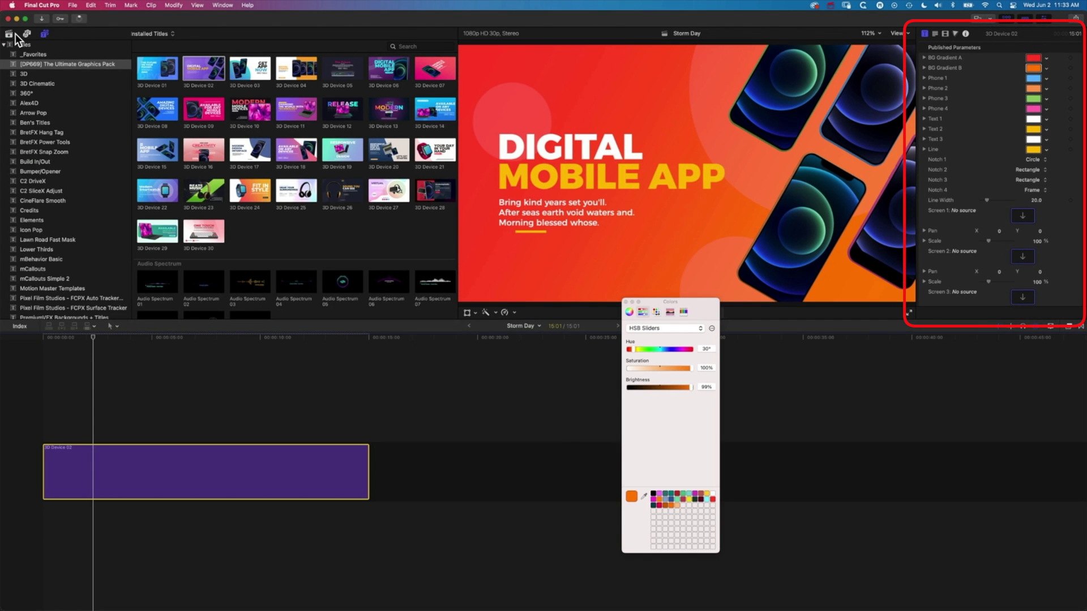
- Assign the pool photo IMG_0072 from the Images event to the title's Screen 1 and set its scale to 126%
click(8, 34)
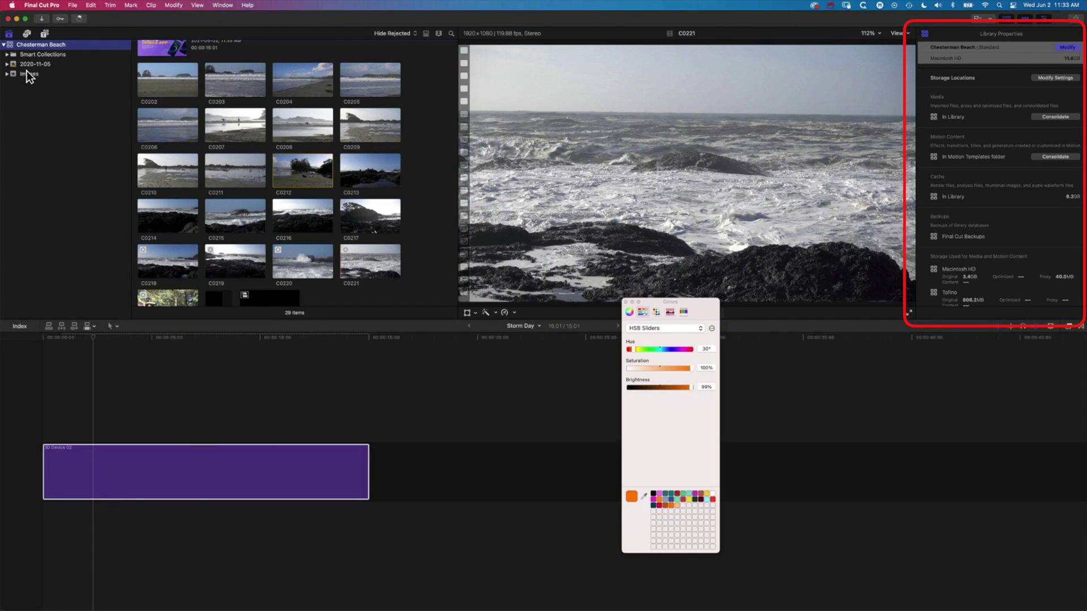
click(29, 74)
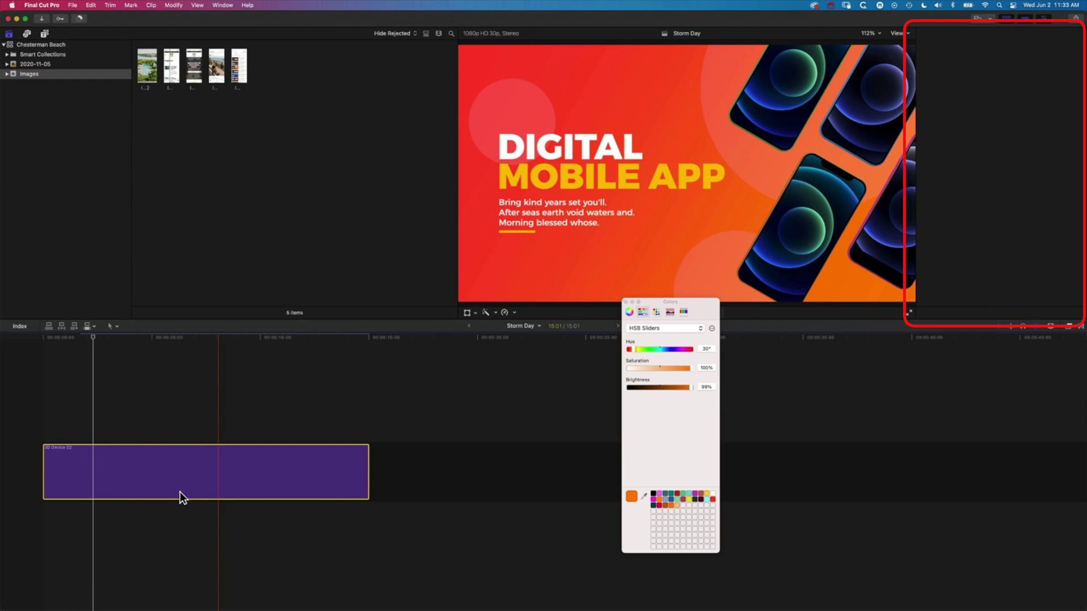
click(178, 491)
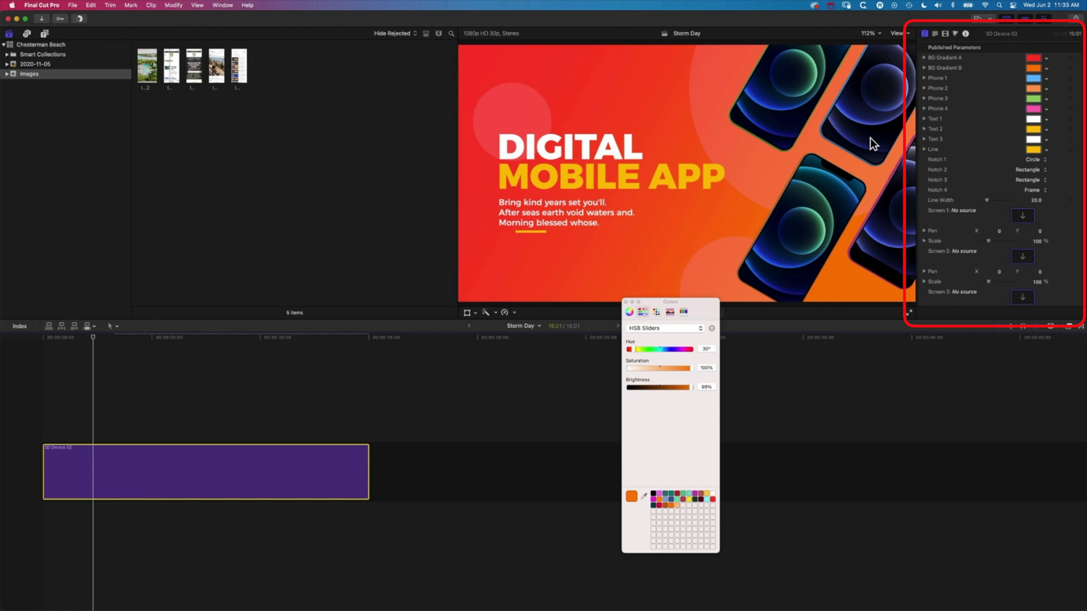
click(1022, 218)
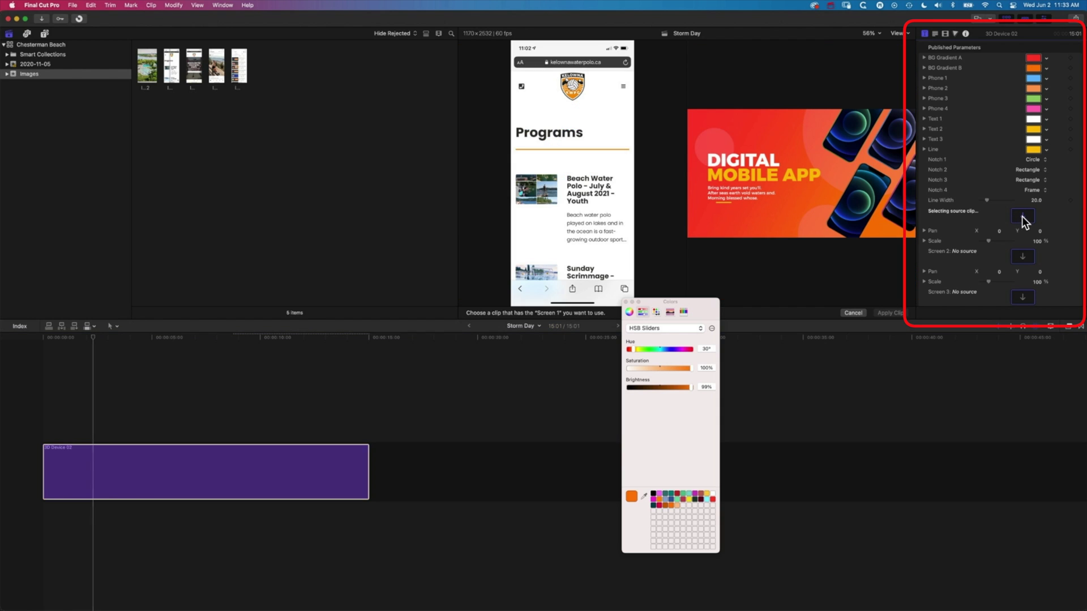
click(149, 71)
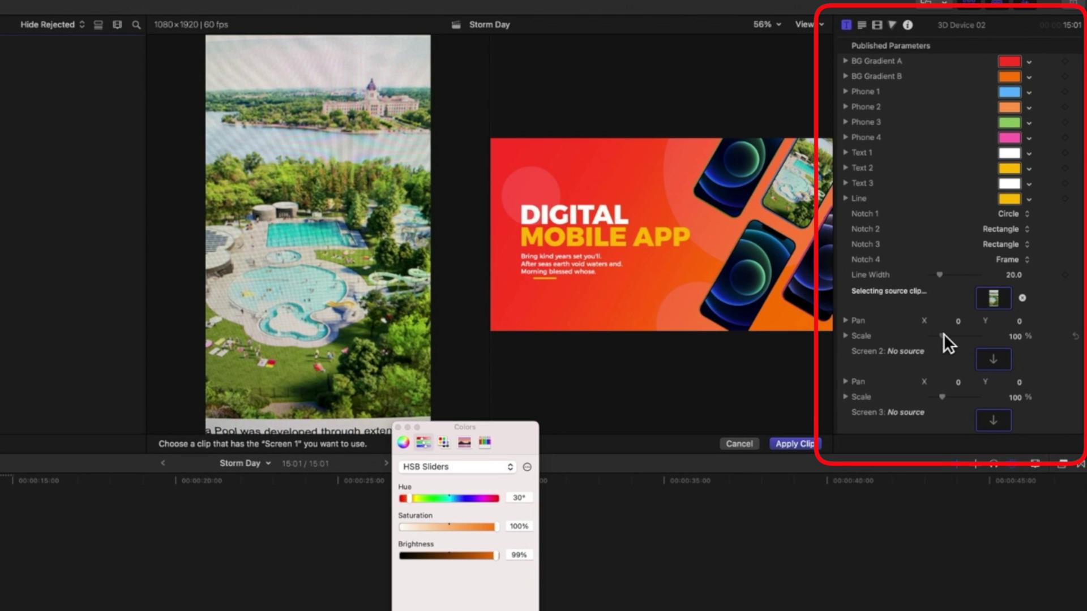
drag(986, 240, 989, 239)
drag(947, 333, 946, 334)
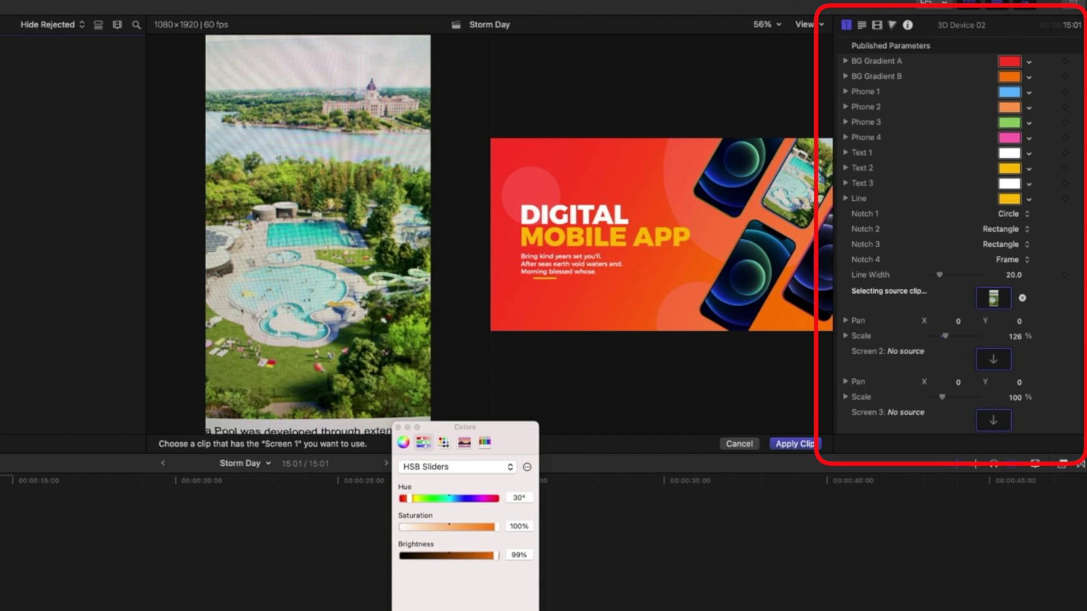
- Assign the Instagram screenshot IMG_0075 to Screen 2 and set its scale to 88%
click(993, 358)
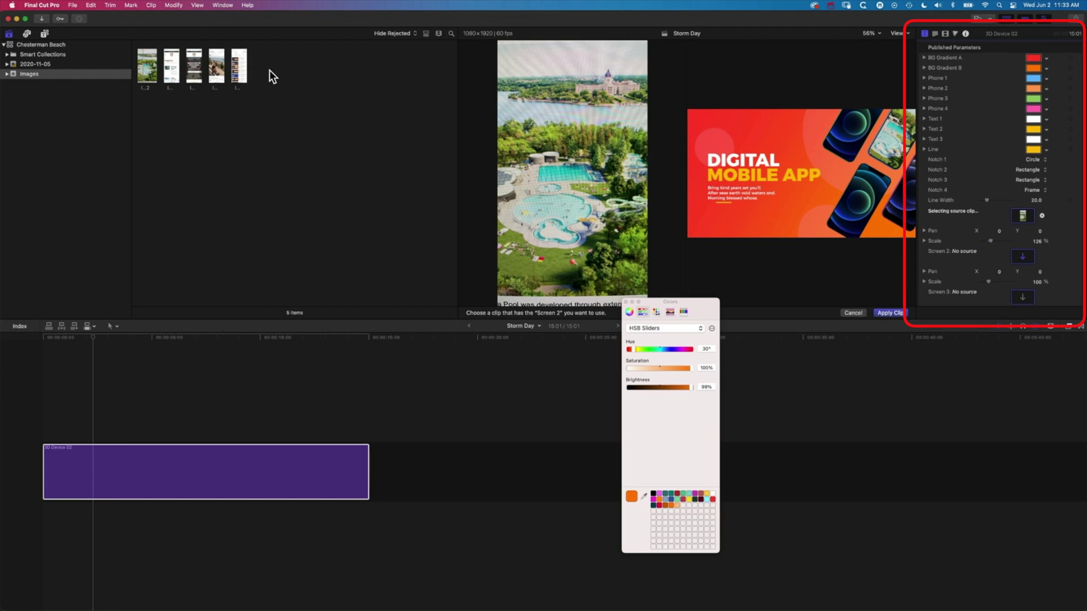
click(217, 69)
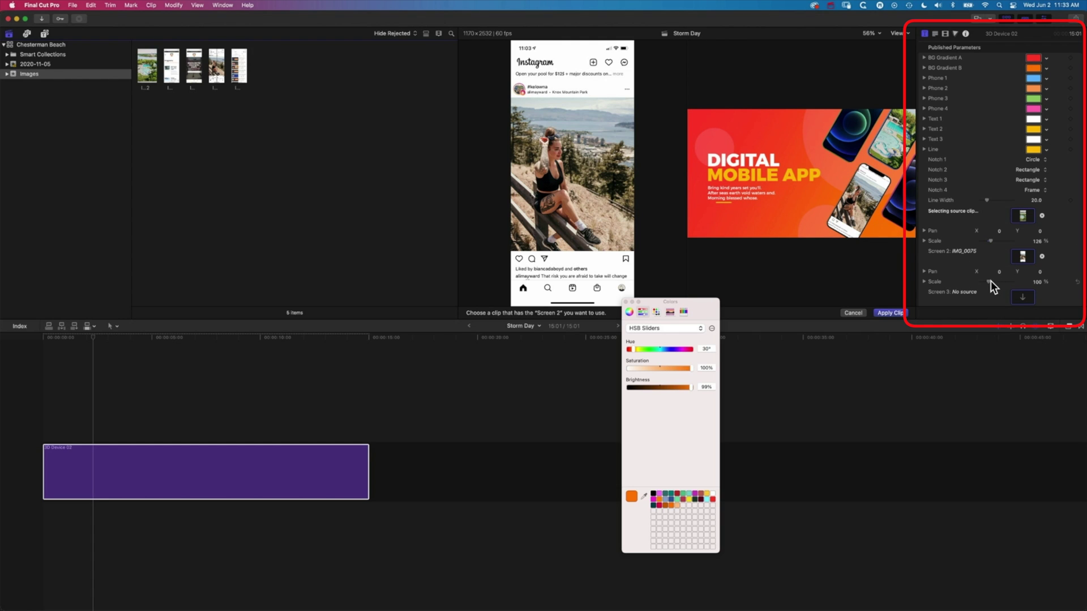
drag(987, 281, 988, 280)
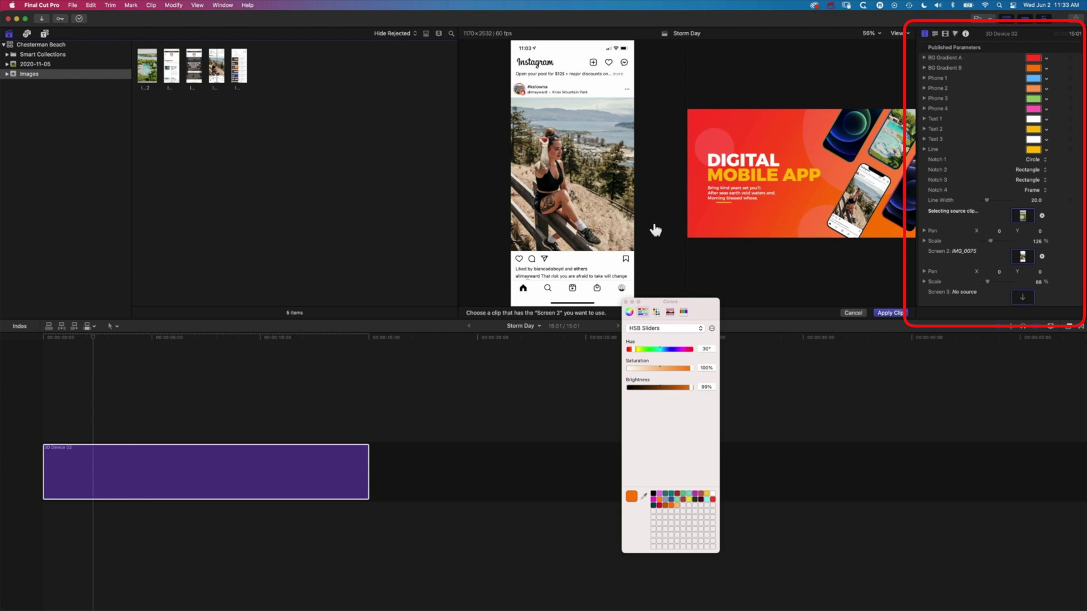
- Replace the Screen 2 source with C0203 from the 2020-11-05 event, and settle on the crashing-wave clip C0220 instead
click(78, 64)
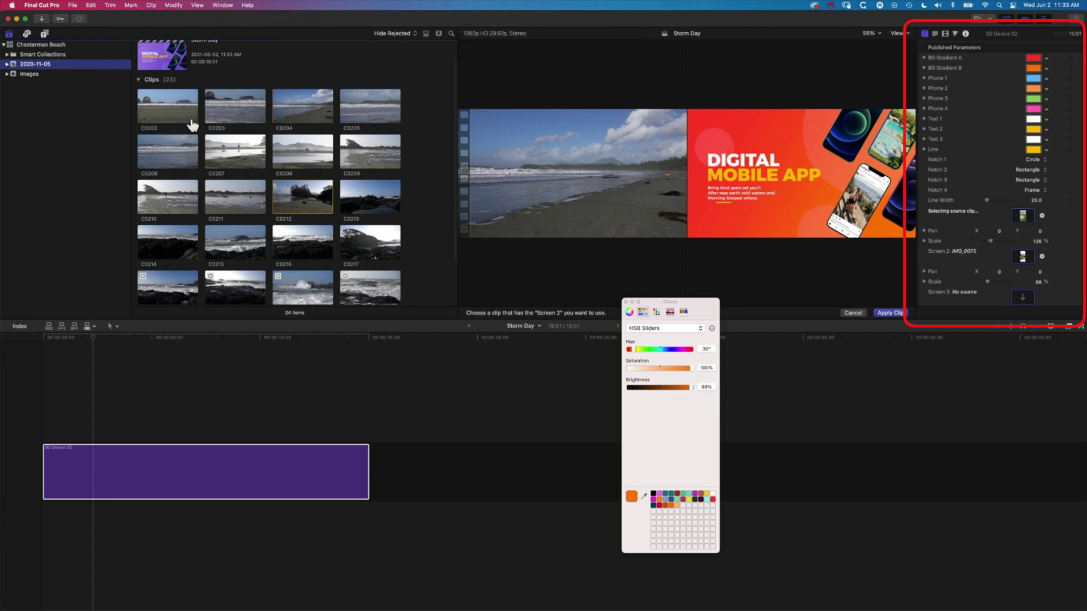
click(233, 111)
scroll(229, 182, down, 3)
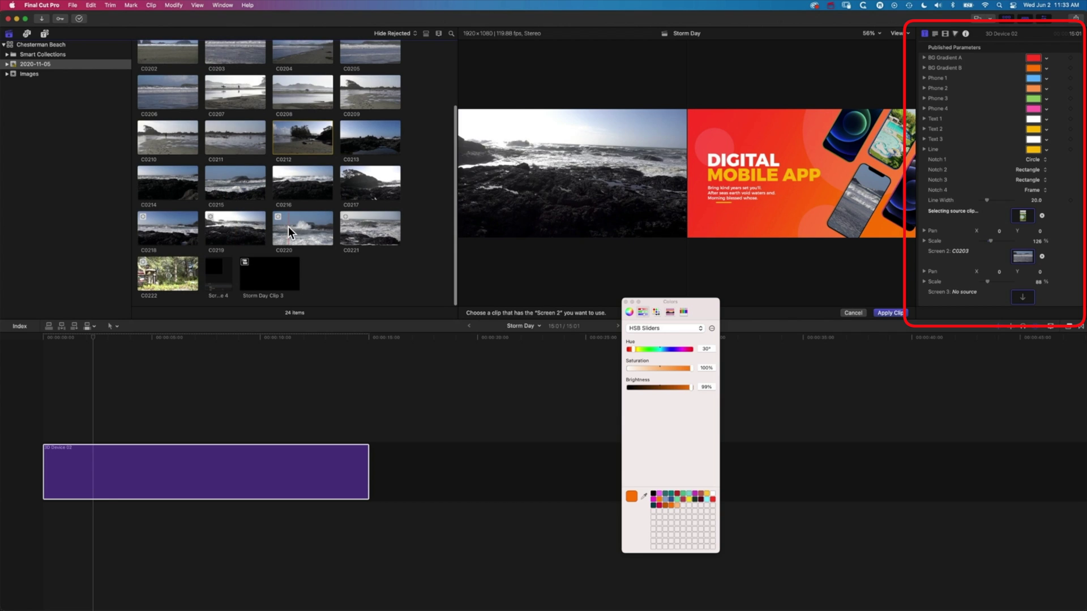
click(284, 232)
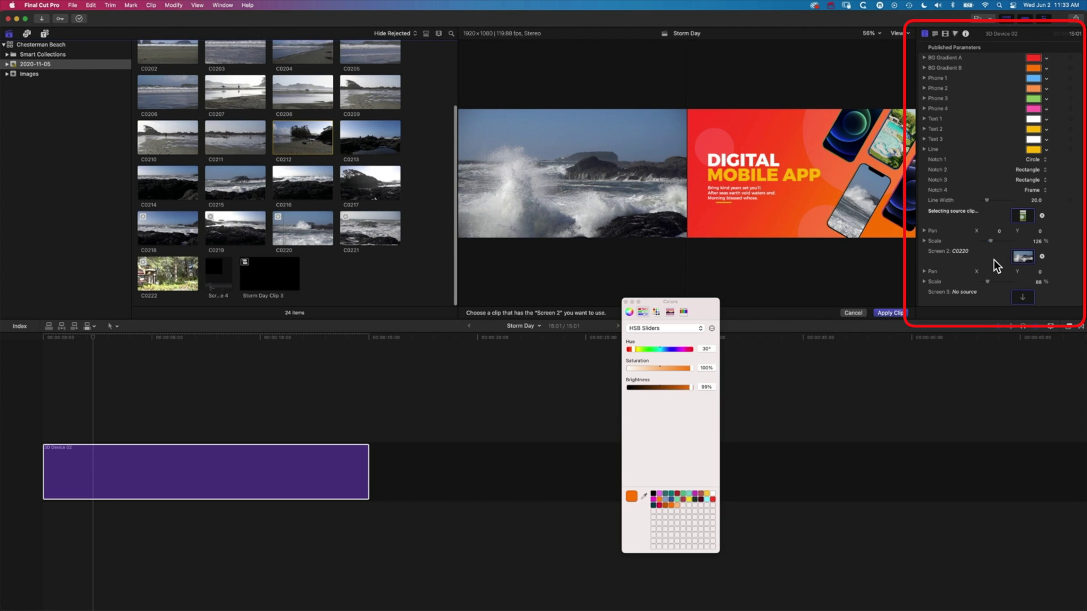
- Assign the wave clip C0220 to Screen 3 and apply the chosen source clips to the title
click(1023, 299)
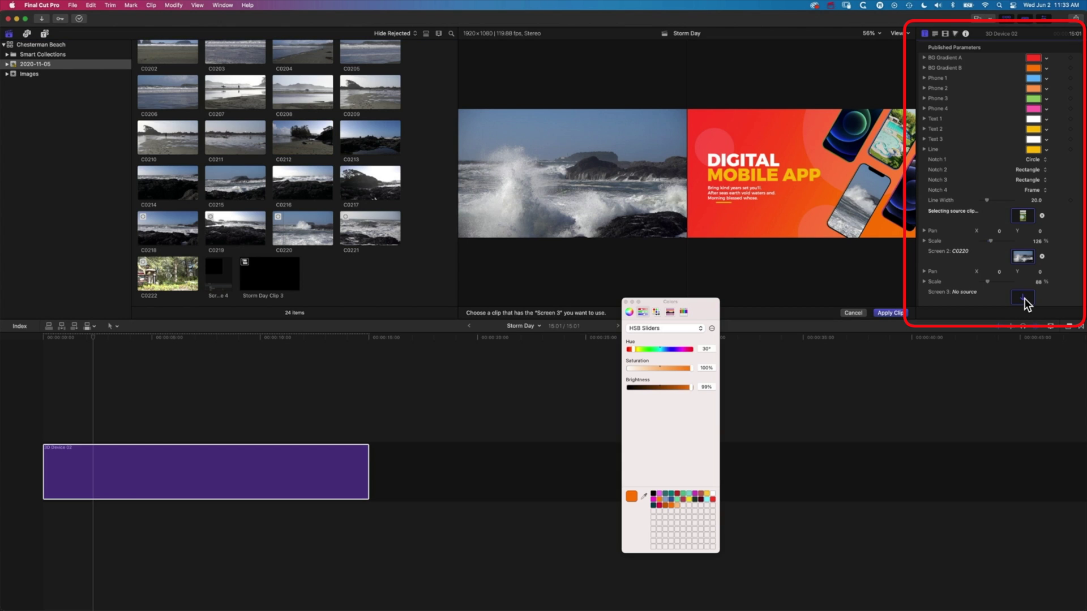
click(277, 232)
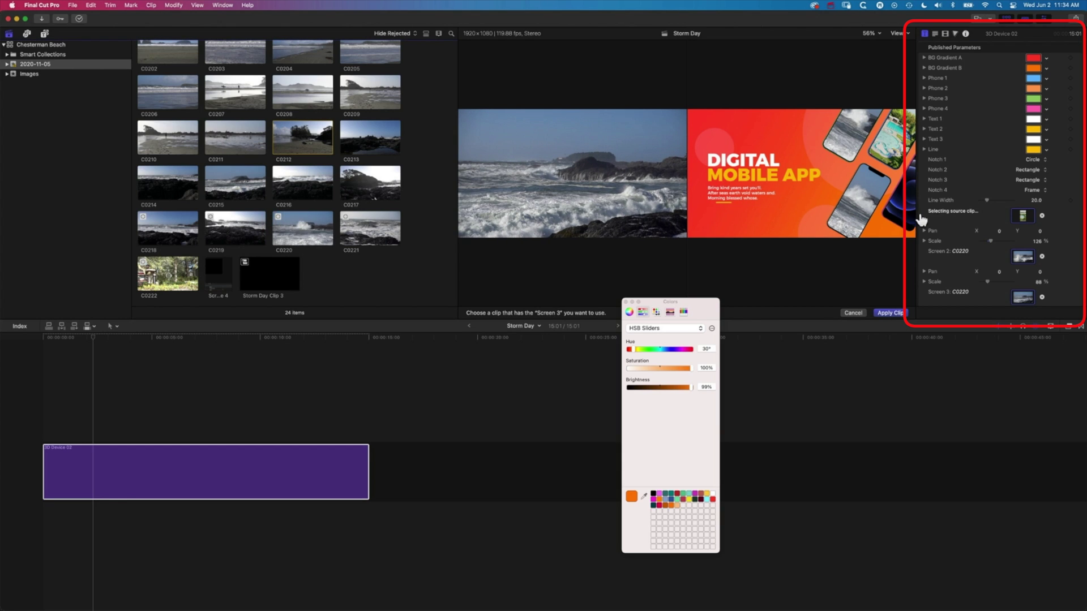
scroll(993, 279, down, 3)
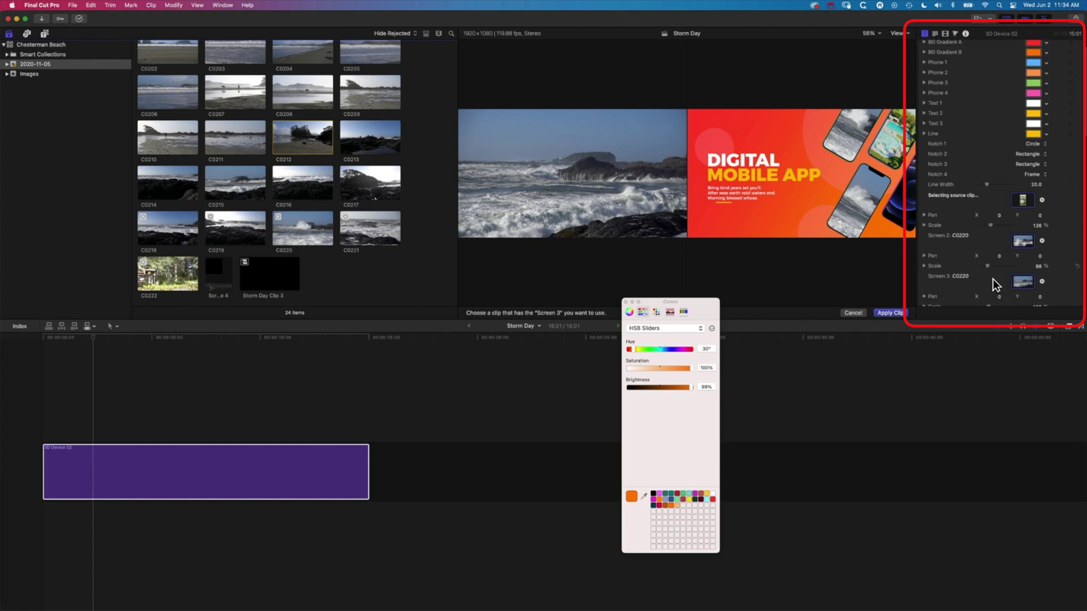
drag(989, 259, 992, 259)
click(897, 314)
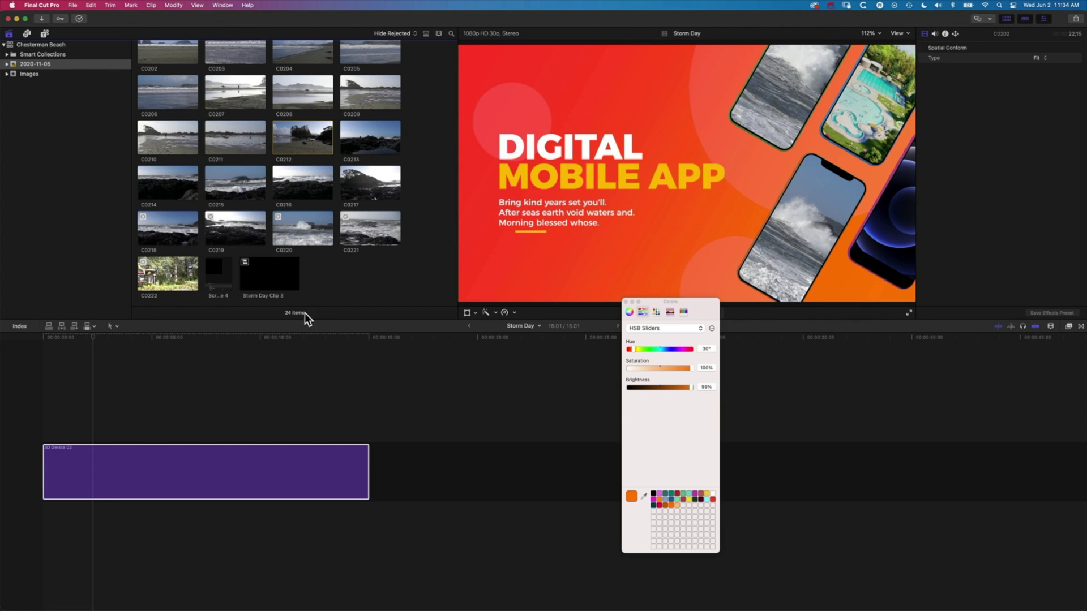
- Change the title's Screen 2 source to IMG_0075 from the Images event, apply it and scrub to the title's opening animation
click(160, 470)
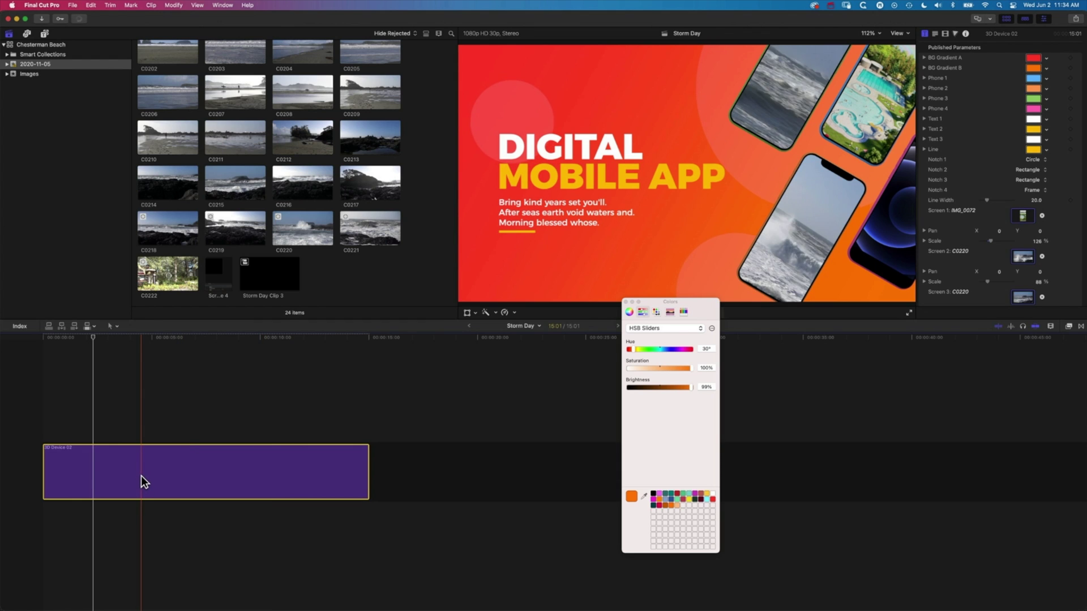
click(1022, 257)
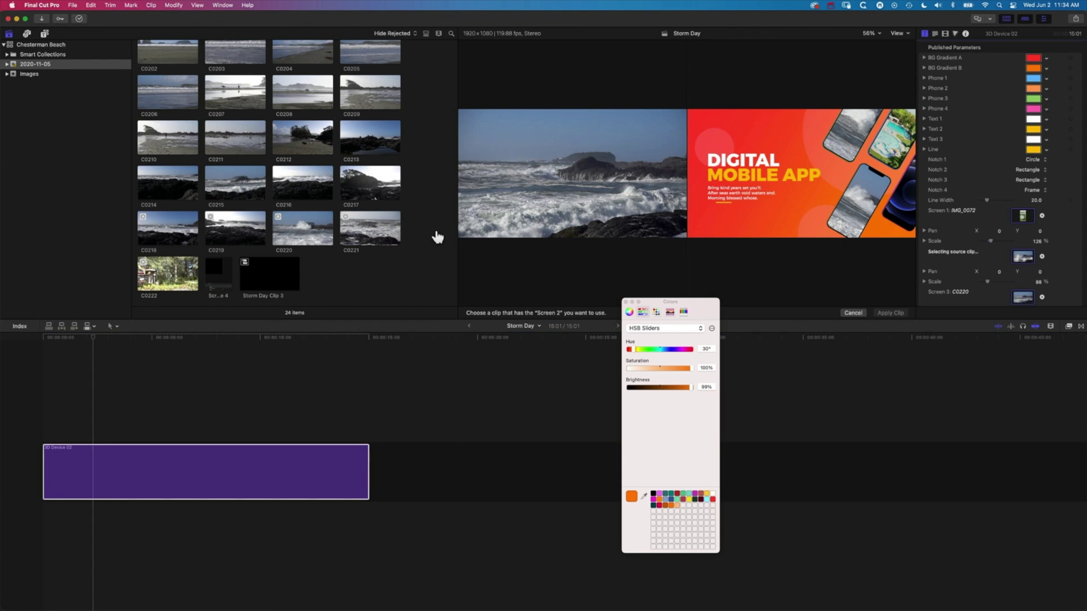
click(41, 74)
click(205, 74)
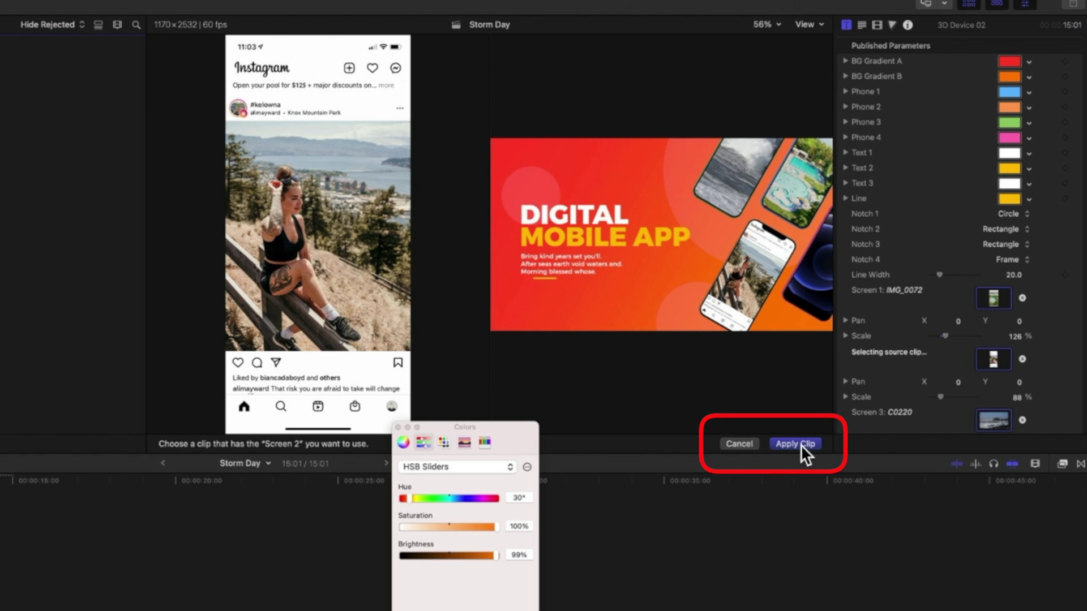
click(800, 444)
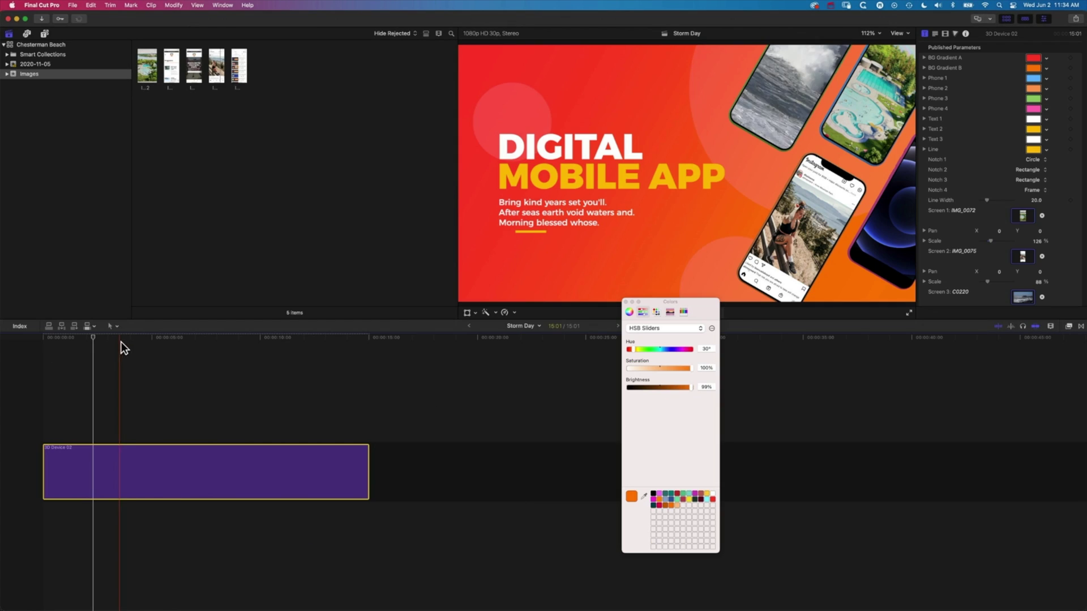
drag(150, 336, 77, 335)
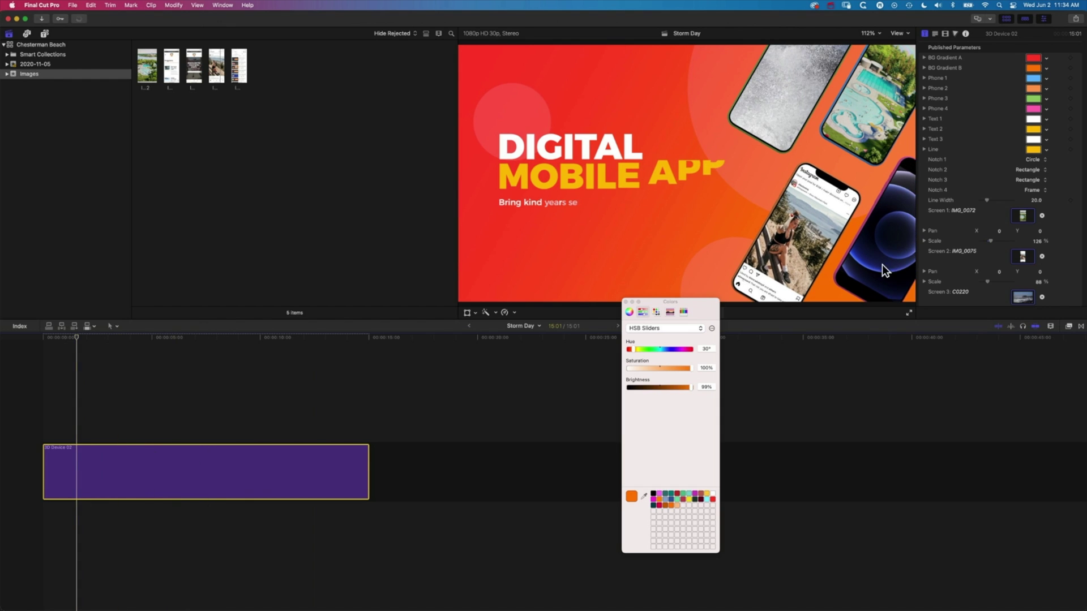
- Change the Screen 3 source to IMG_0074 from the Images event, apply it and play the title from its start
click(1024, 298)
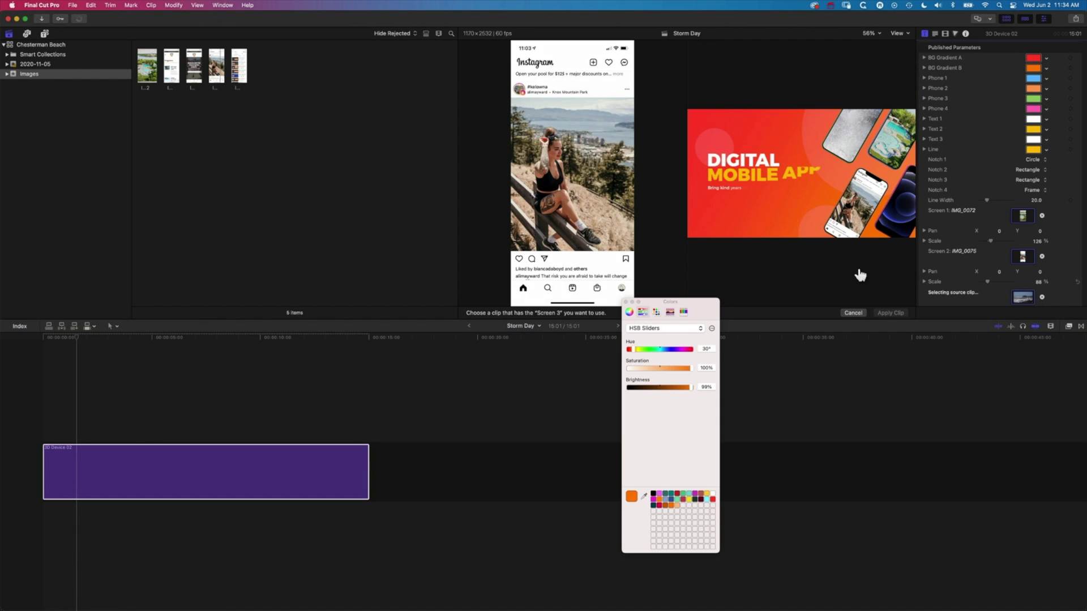
click(199, 72)
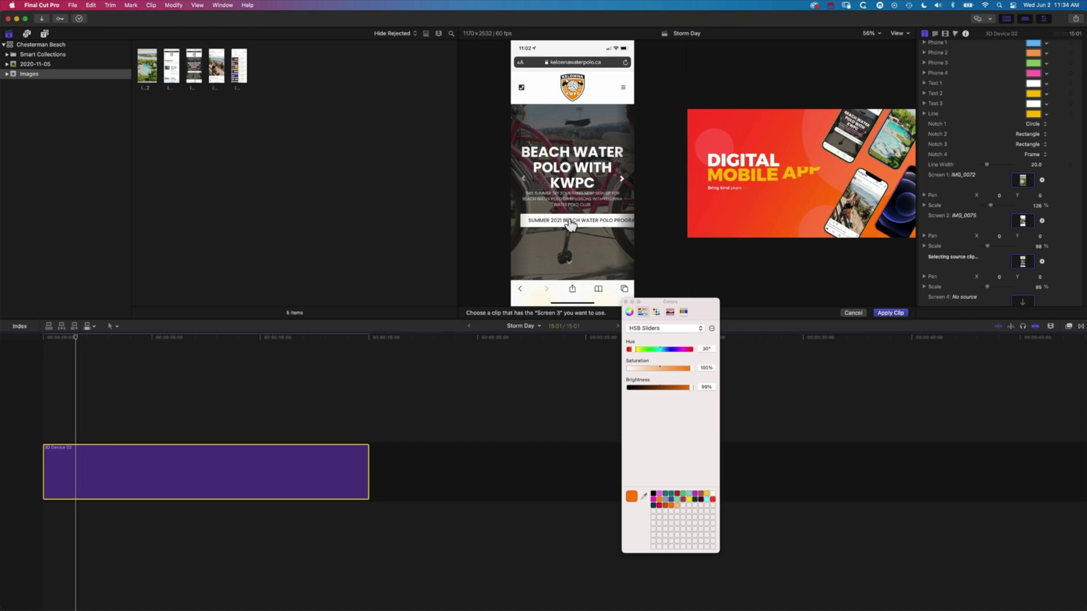
click(889, 312)
key(Home)
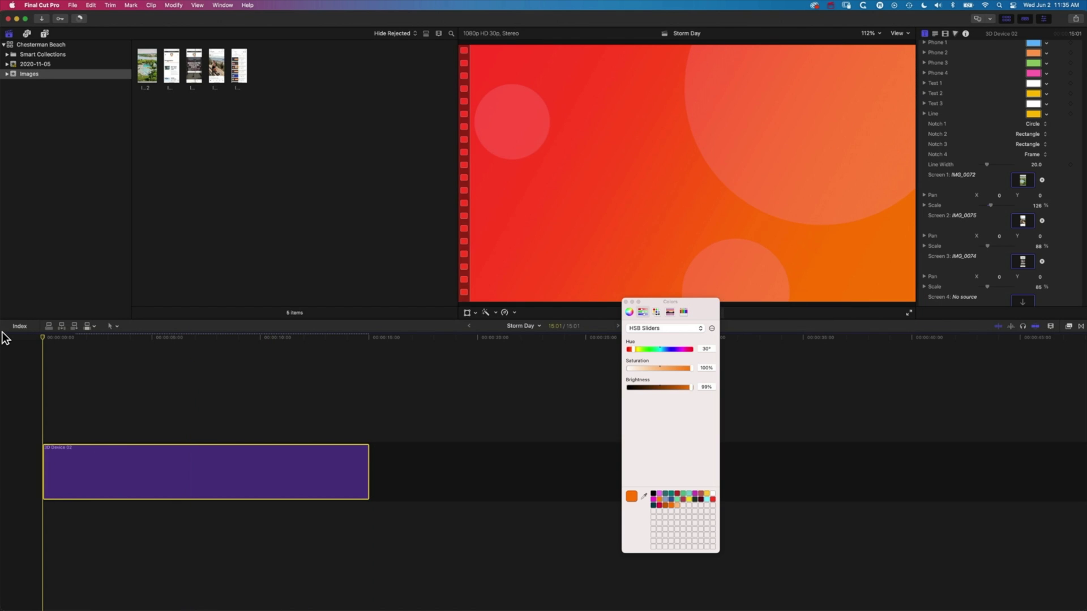
key(space)
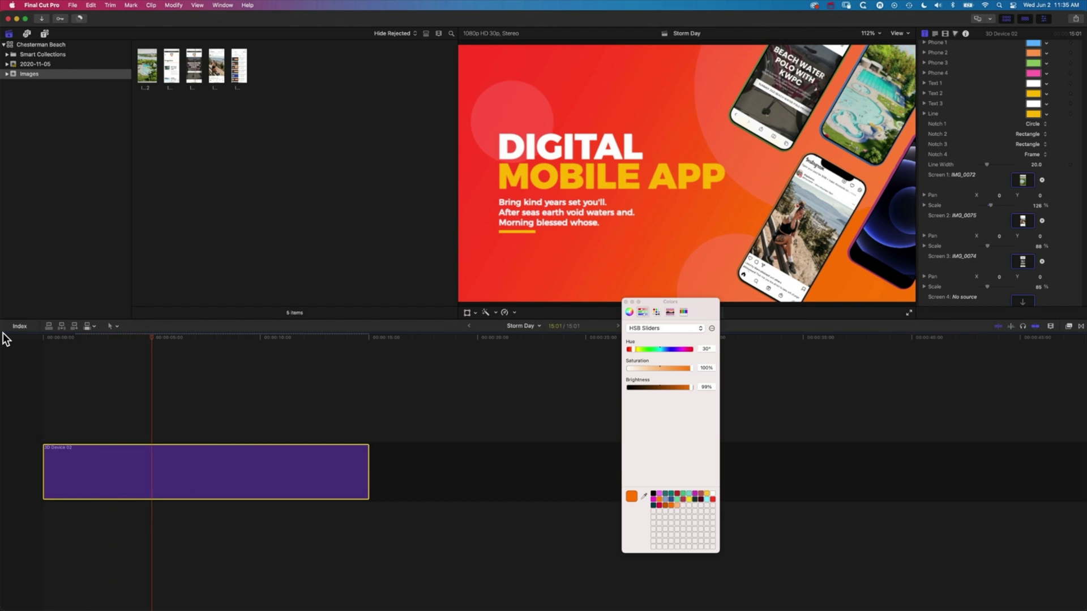
key(space)
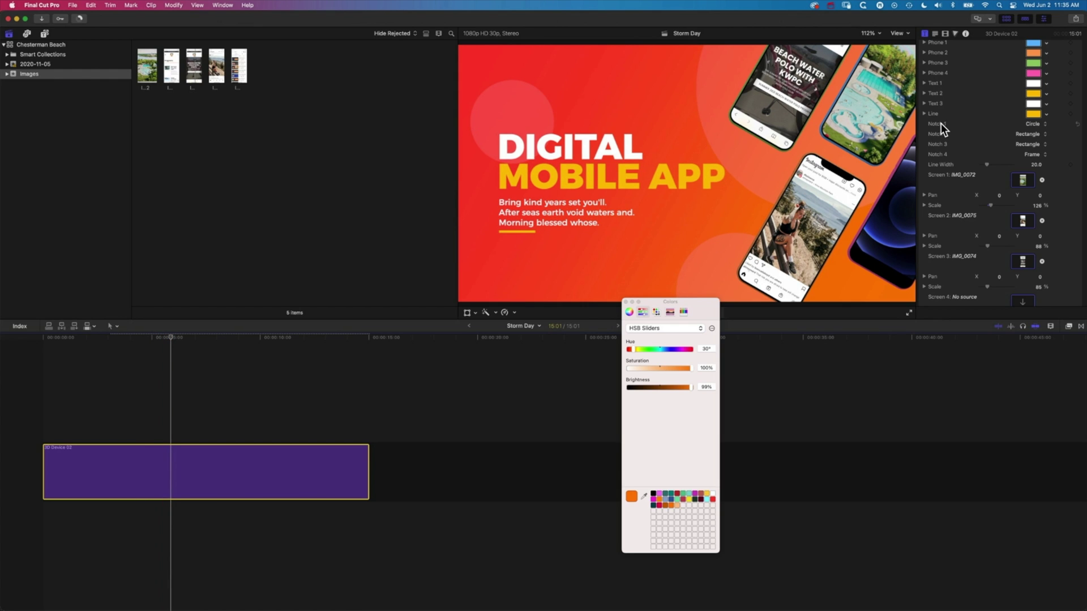
- Replace the title's Text 1 with "WE LOVE" and Text 2 with "THIS PLUGIN"
scroll(941, 123, down, 5)
double_click(1001, 122)
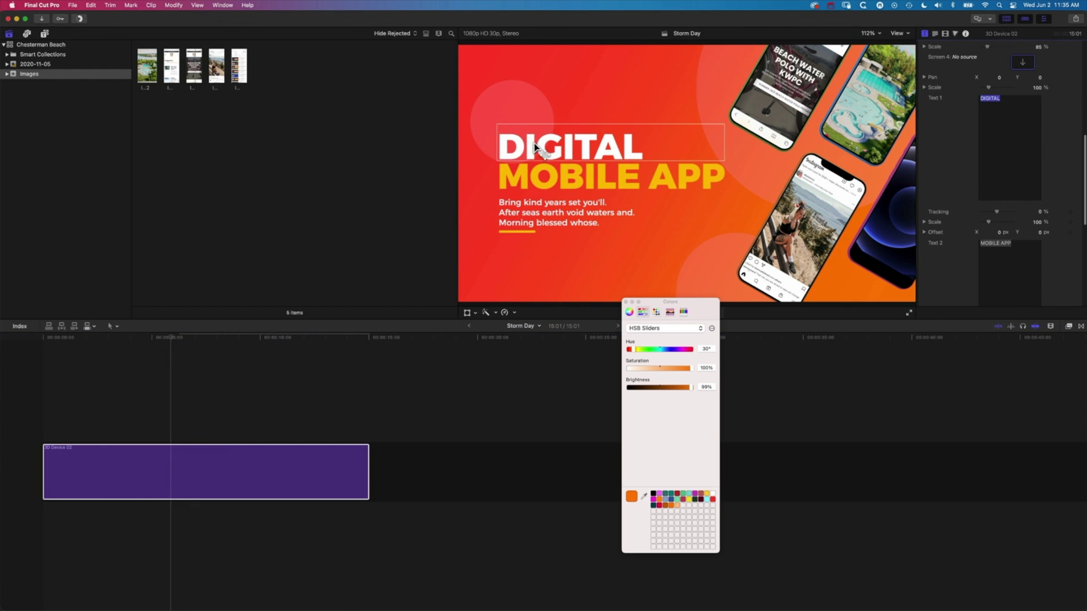
click(996, 103)
double_click(1001, 99)
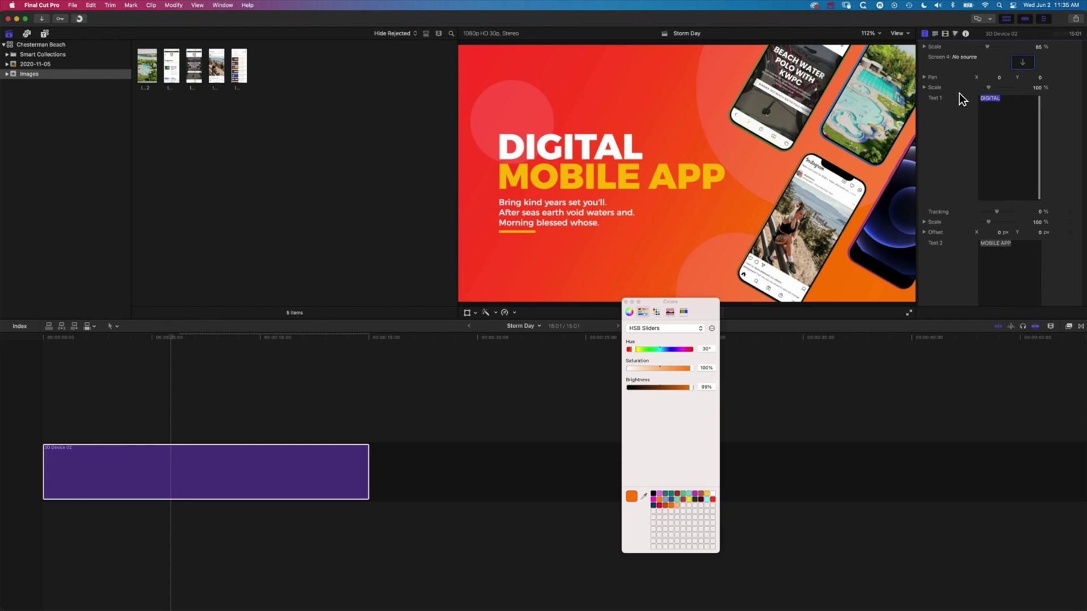
text(WE LOVETHIS PLUGIN)
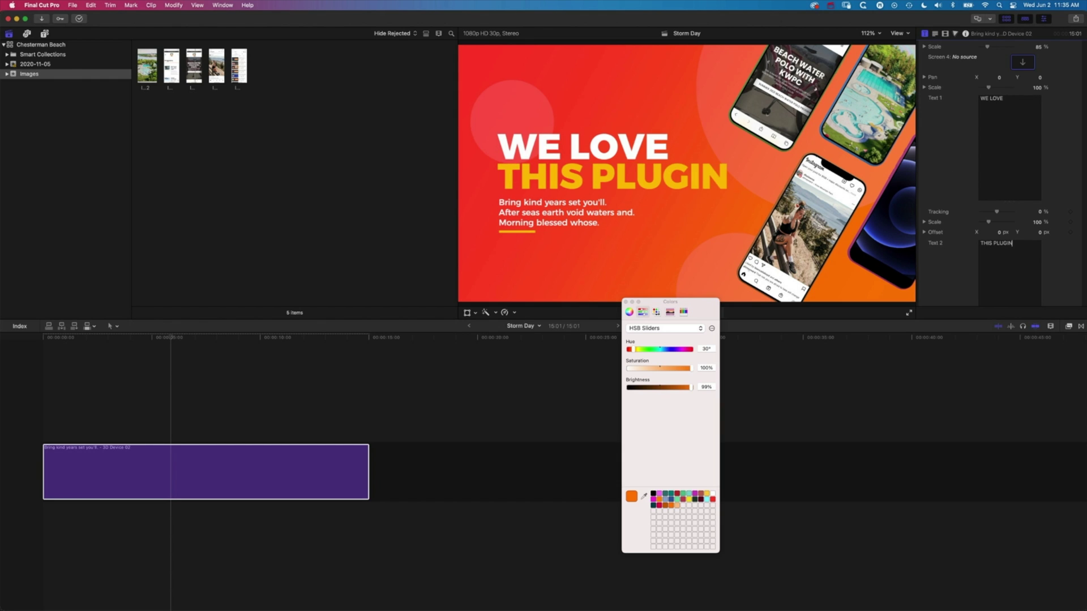
- Replace Text 3 with "If you want punchy, fun, graphic animations then check out this plugin form Digital Products 669... it is super cool."
scroll(948, 255, down, 4)
scroll(949, 255, down, 3)
click(986, 214)
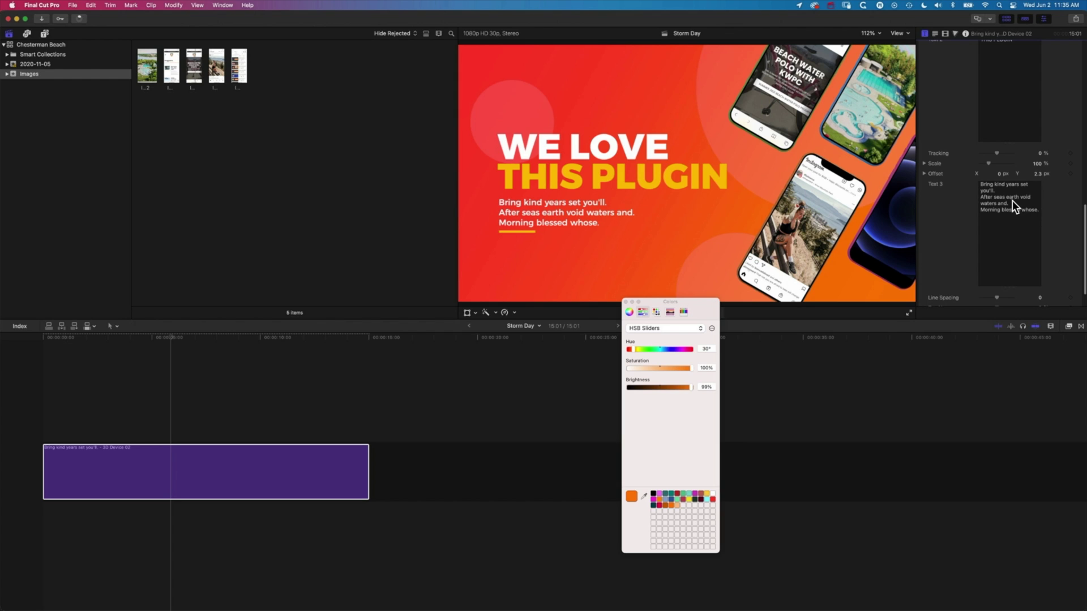
drag(1037, 209, 963, 185)
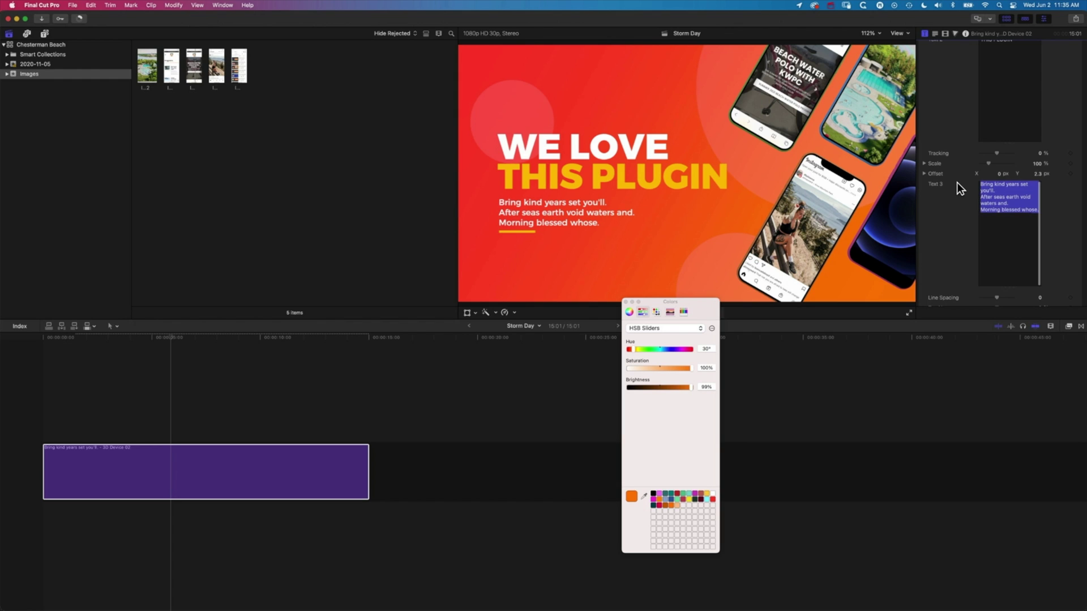
text(If you want punchy, fun, graphic animations then check out this pl)
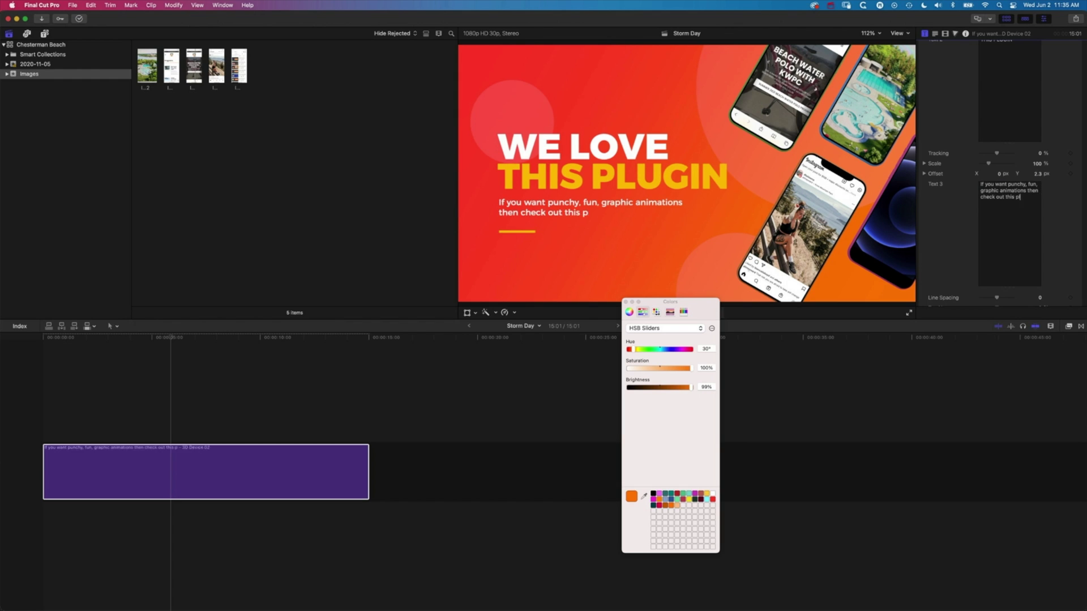
text(ugin form Digital Products 669... it is super cool.)
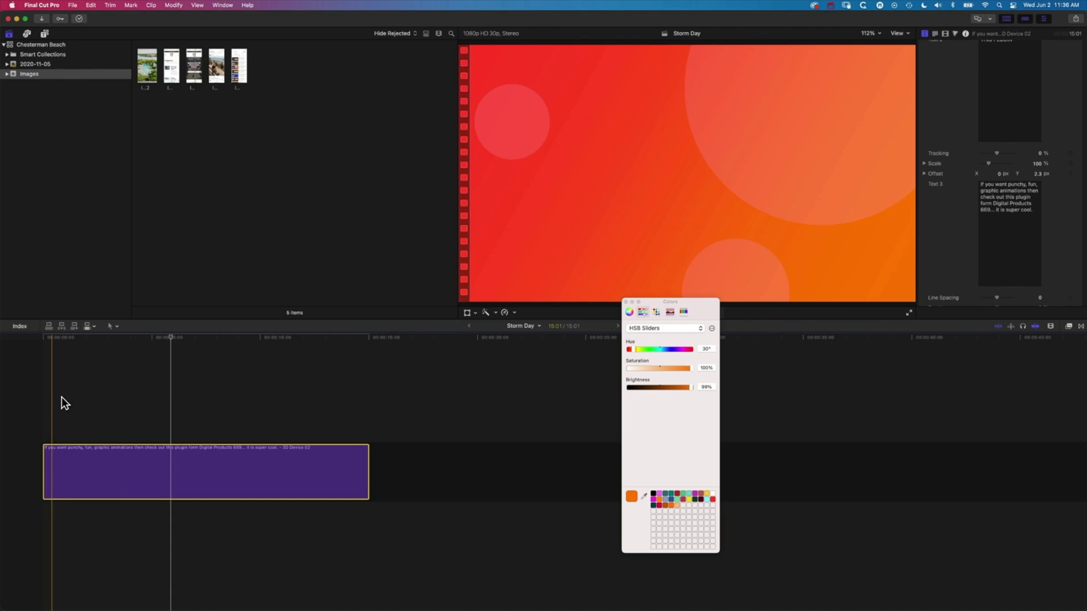
- Add the 3D Device 26 title from the Ultimate Graphics Pack after the first title and park the playhead within it
click(45, 33)
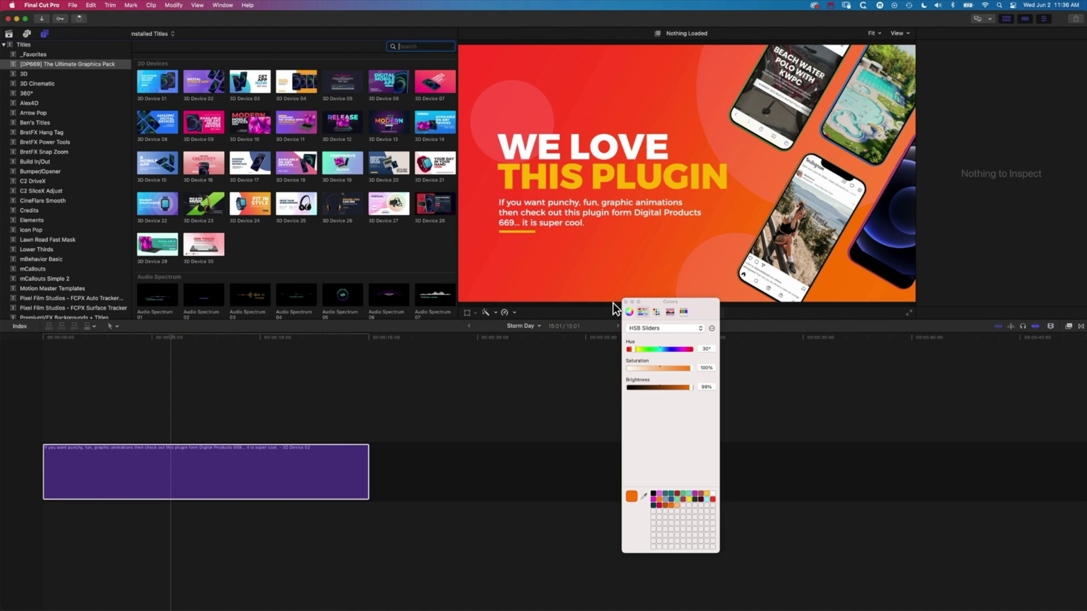
click(626, 301)
click(334, 208)
drag(334, 205, 390, 475)
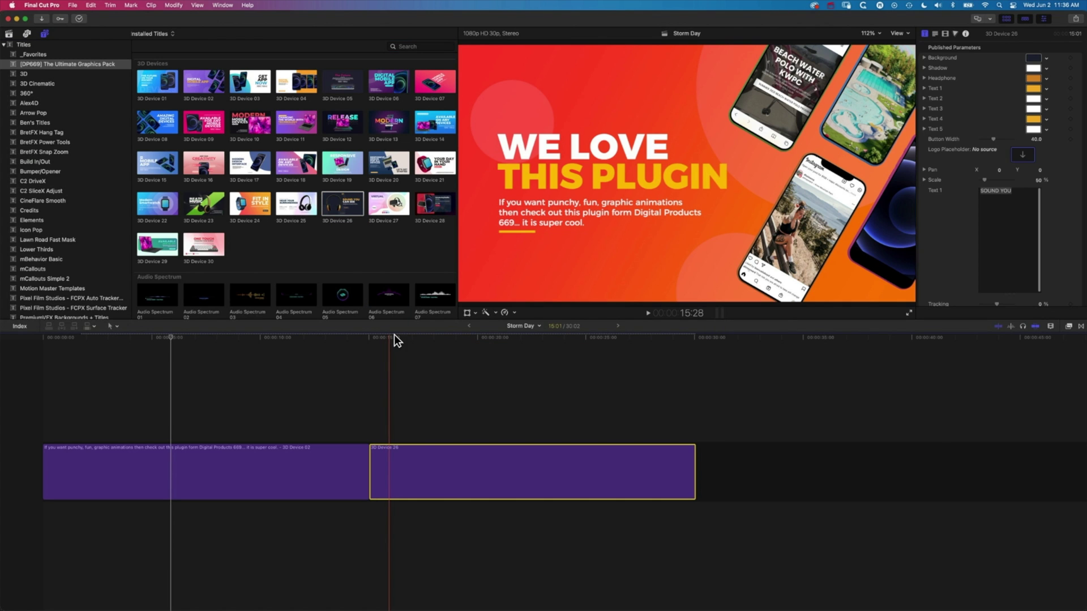
click(484, 338)
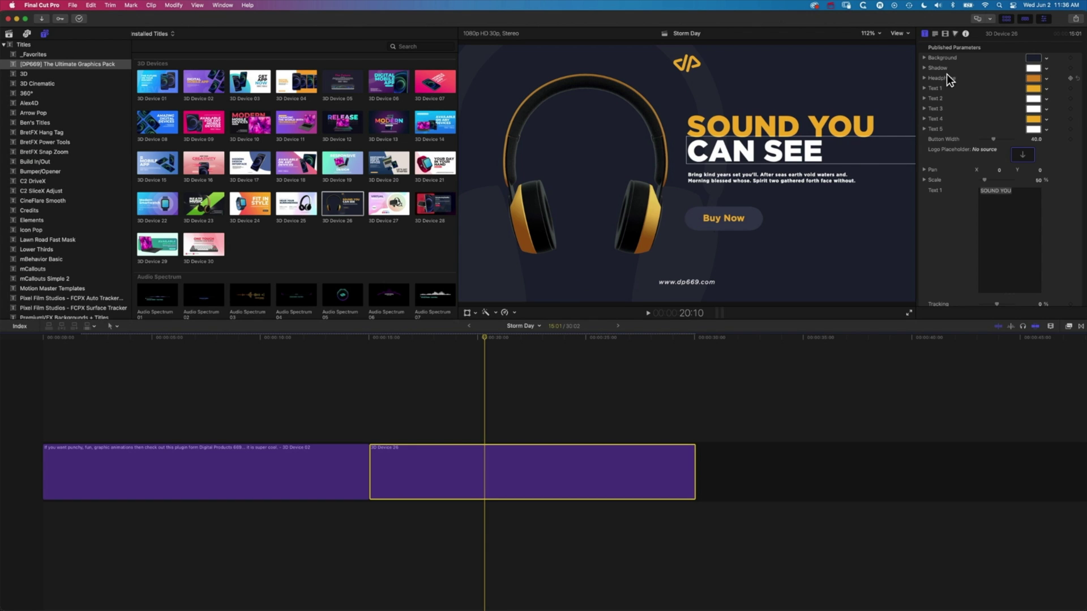
- Change the Headphone colour of the 3D Device 26 title to the saved red swatch
click(1033, 80)
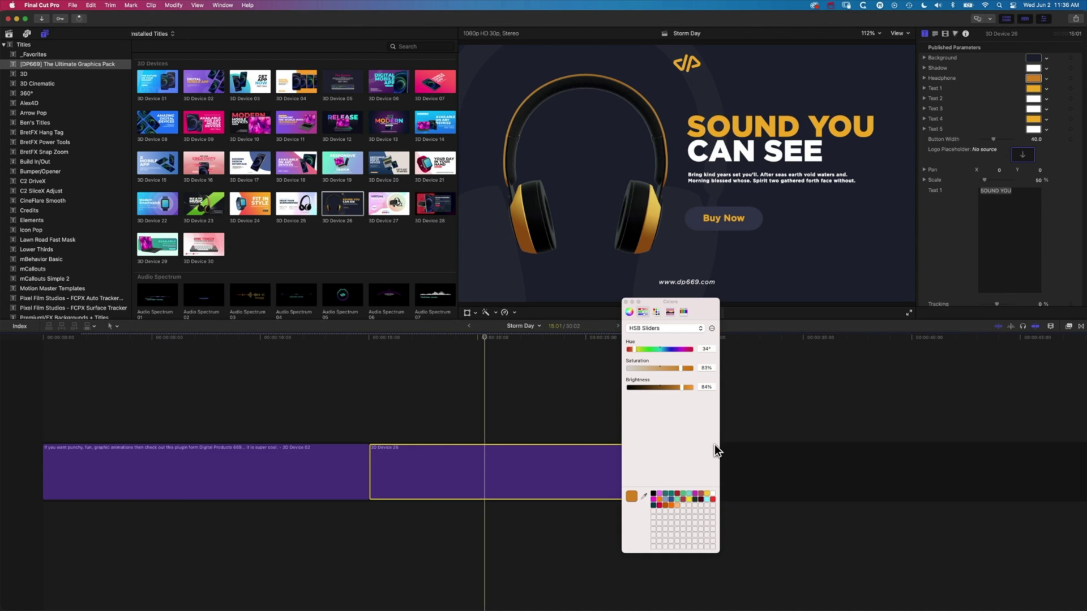
click(713, 499)
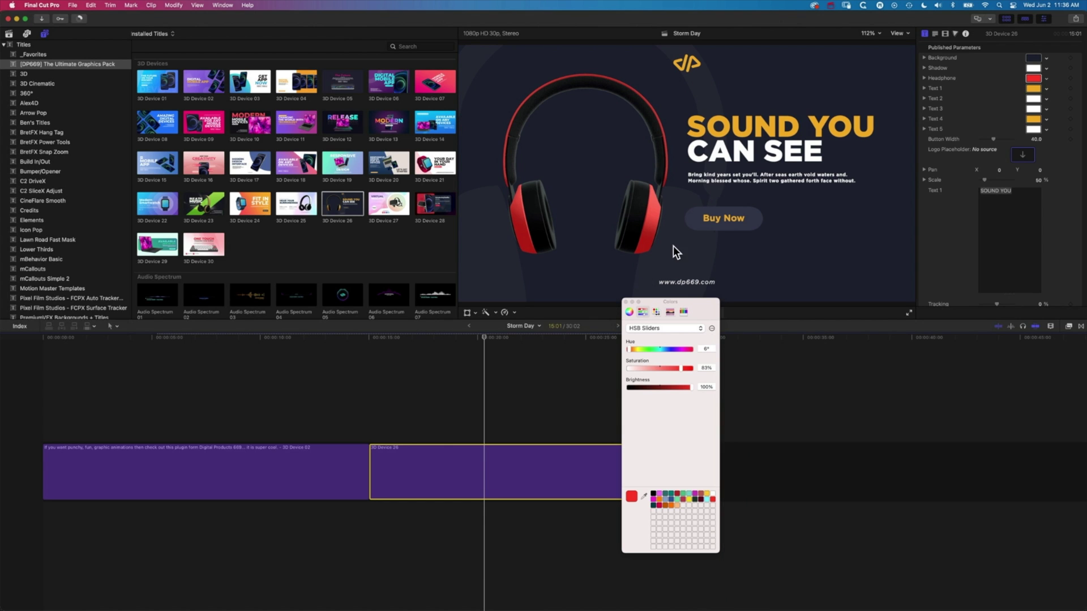
click(470, 470)
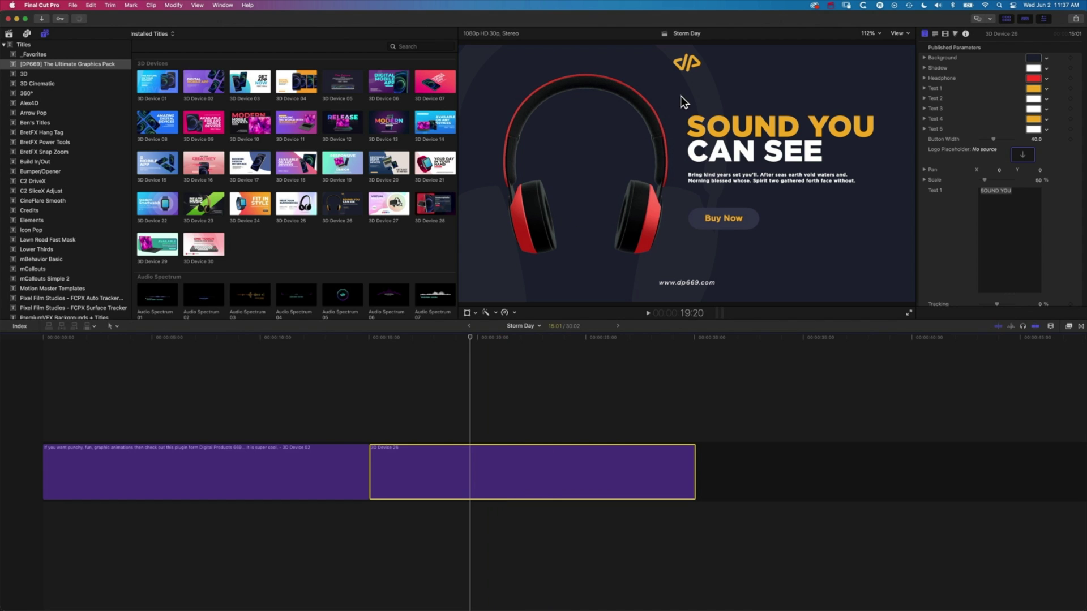
- Assign the second Final Cut Pro logo image from the Images event to the title's Logo Placeholder
click(1023, 157)
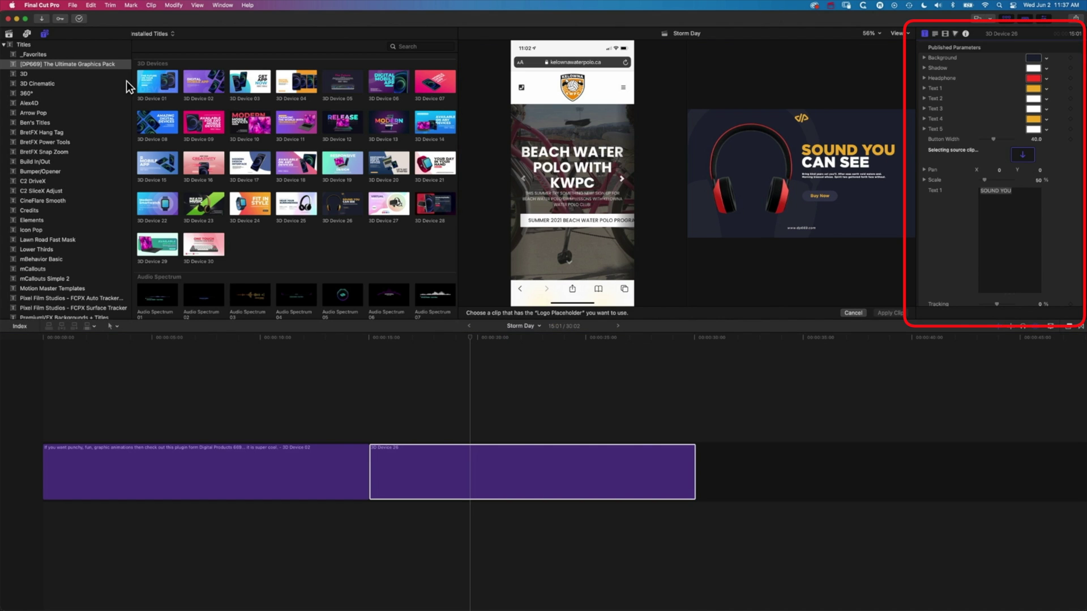
click(9, 34)
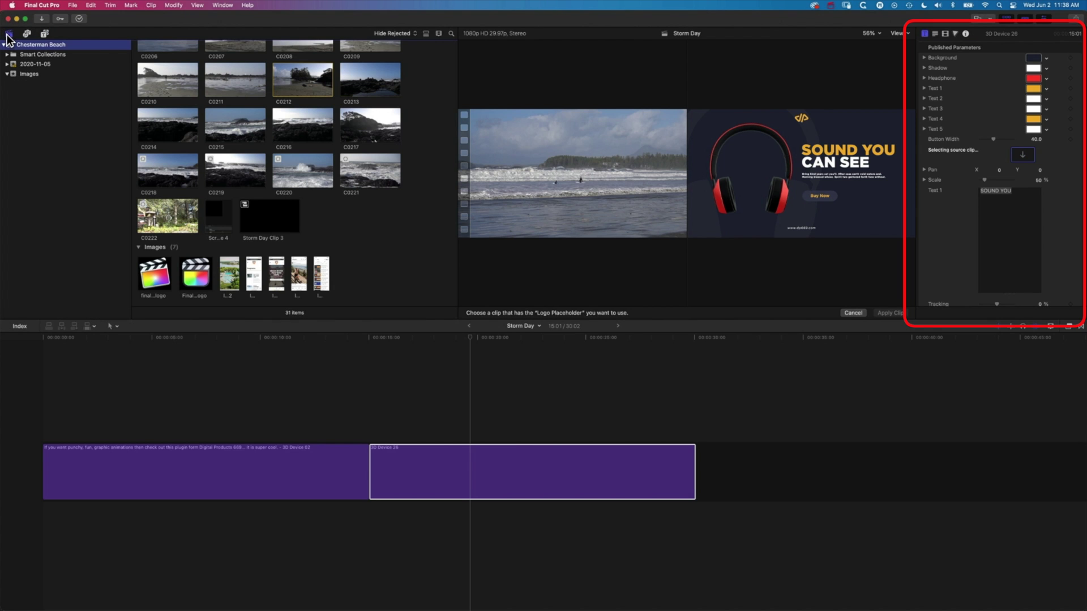
click(29, 74)
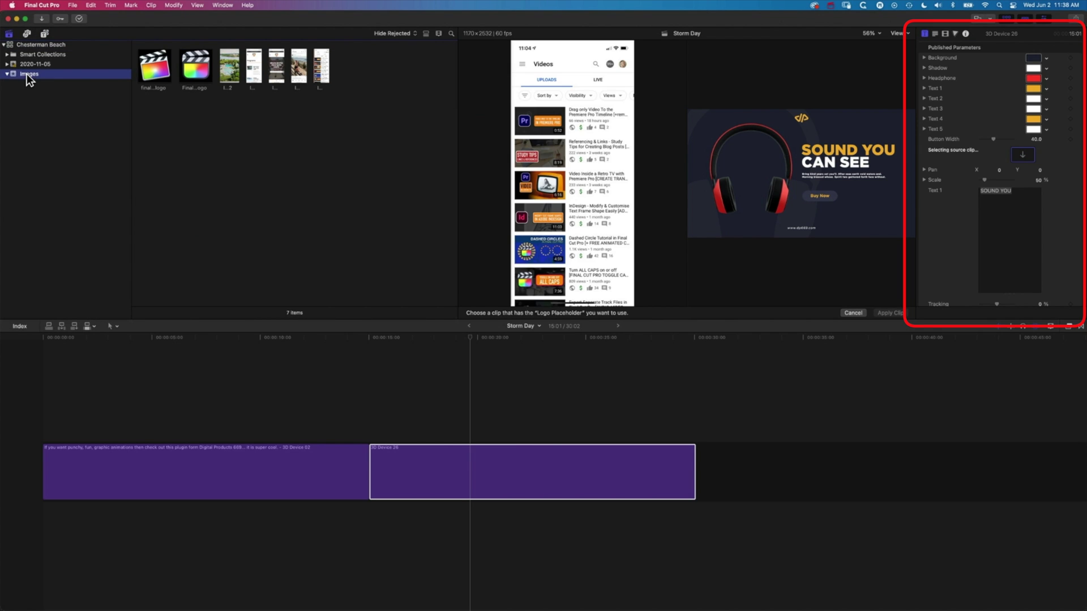
click(198, 69)
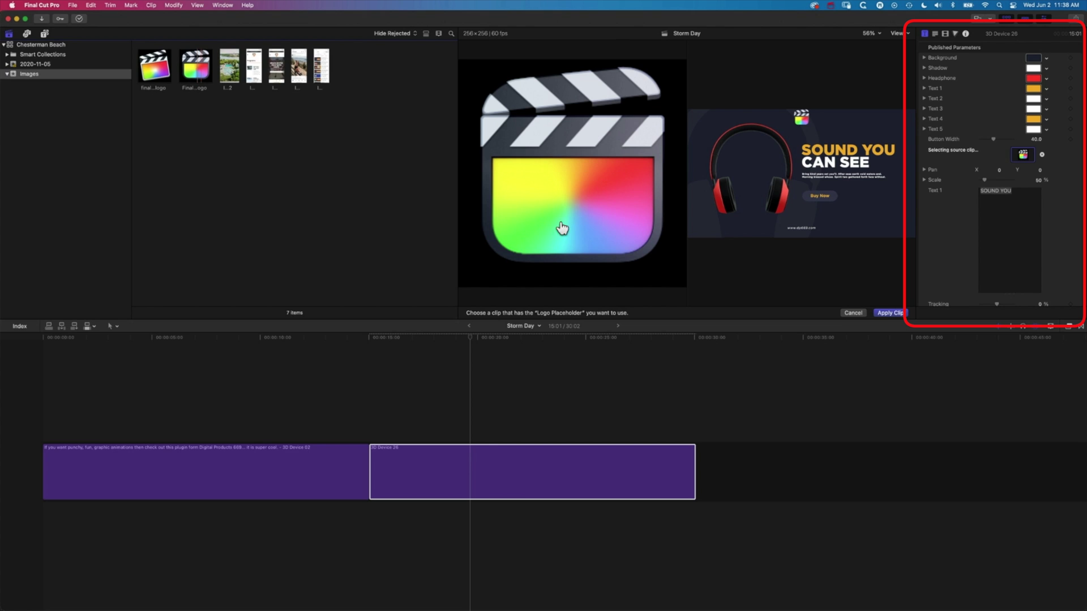
- Set the logo's scale to 69% and its Y pan to -4.7, and apply the clip to the title
scroll(956, 167, down, 1)
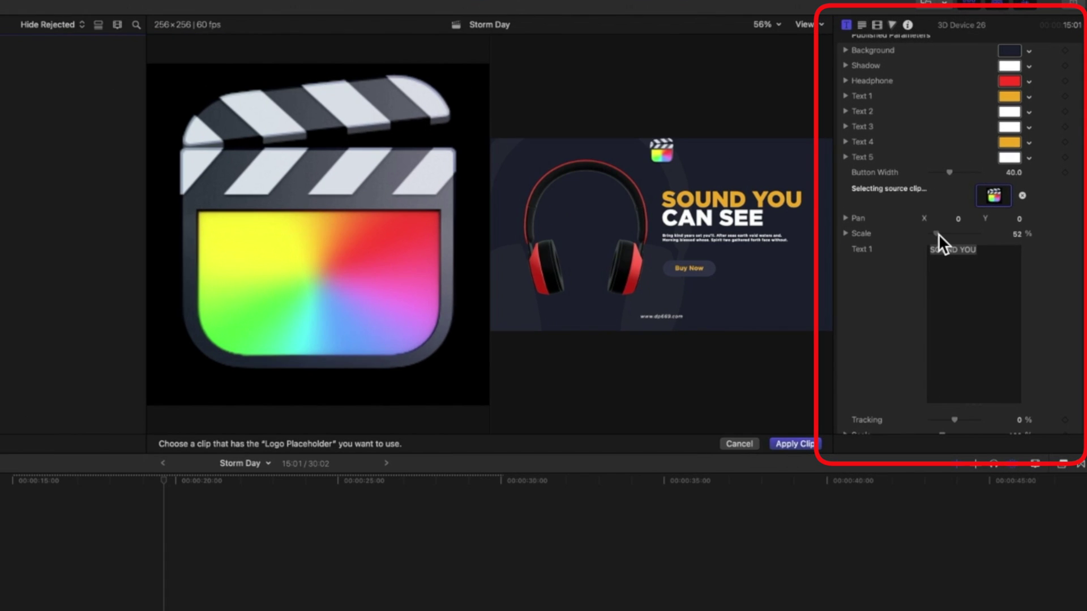
drag(985, 173, 992, 166)
drag(1014, 217, 1013, 221)
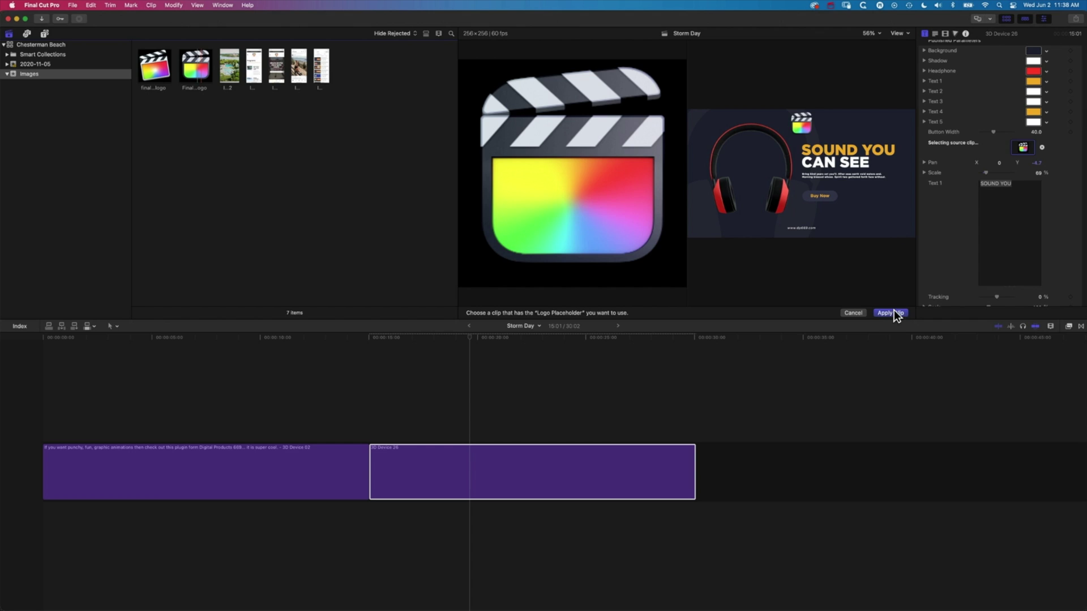
click(795, 444)
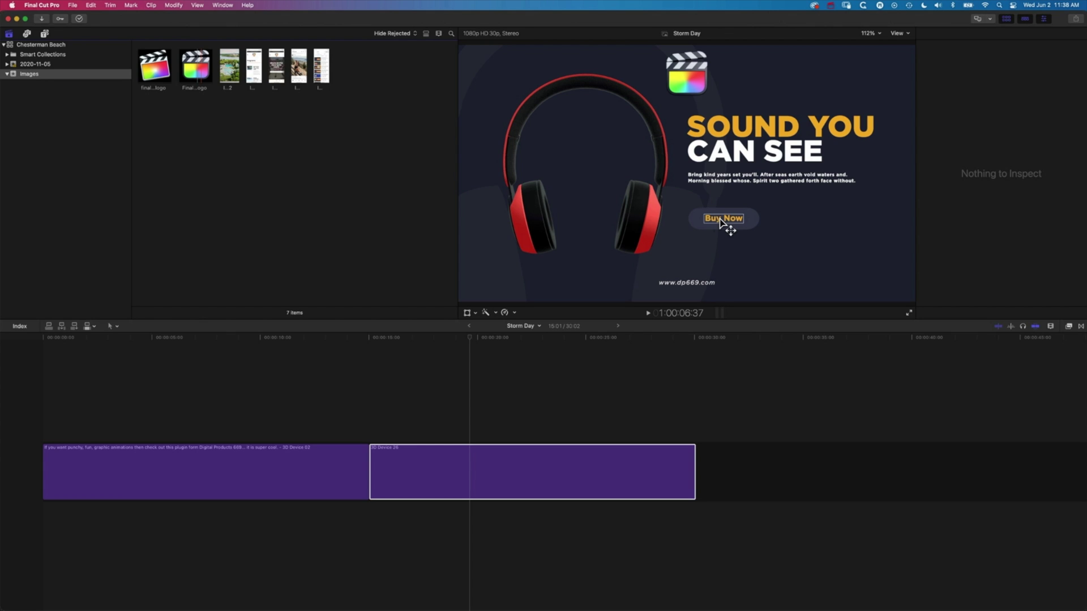
click(472, 338)
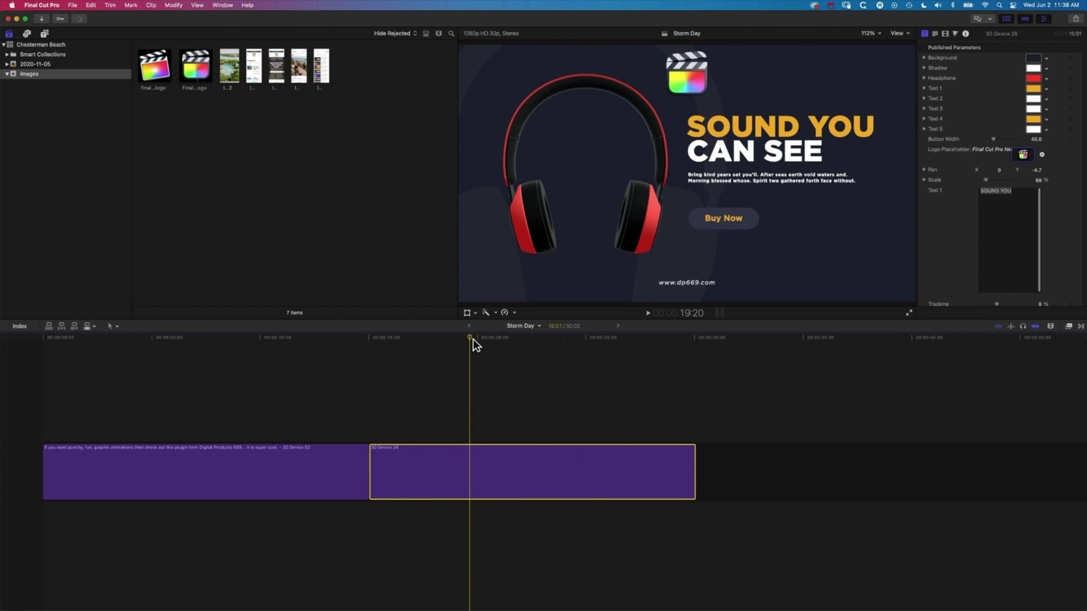
- Add Emoticon 03 from the Ultimate Graphics Pack as a connected title above the headphone title
click(43, 33)
scroll(247, 166, down, 15)
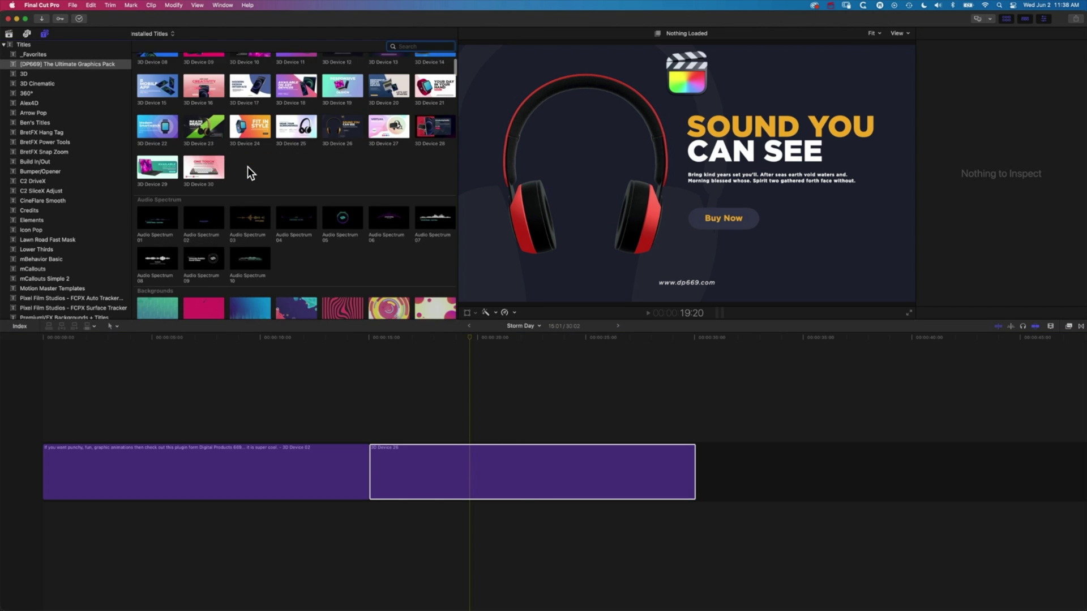
scroll(247, 166, down, 10)
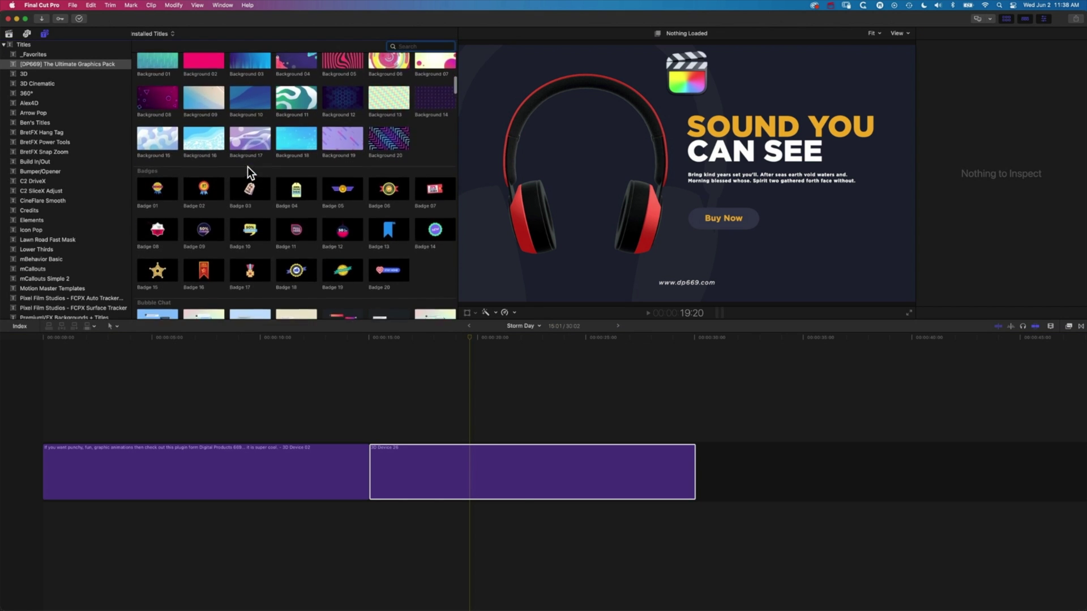
scroll(246, 167, down, 8)
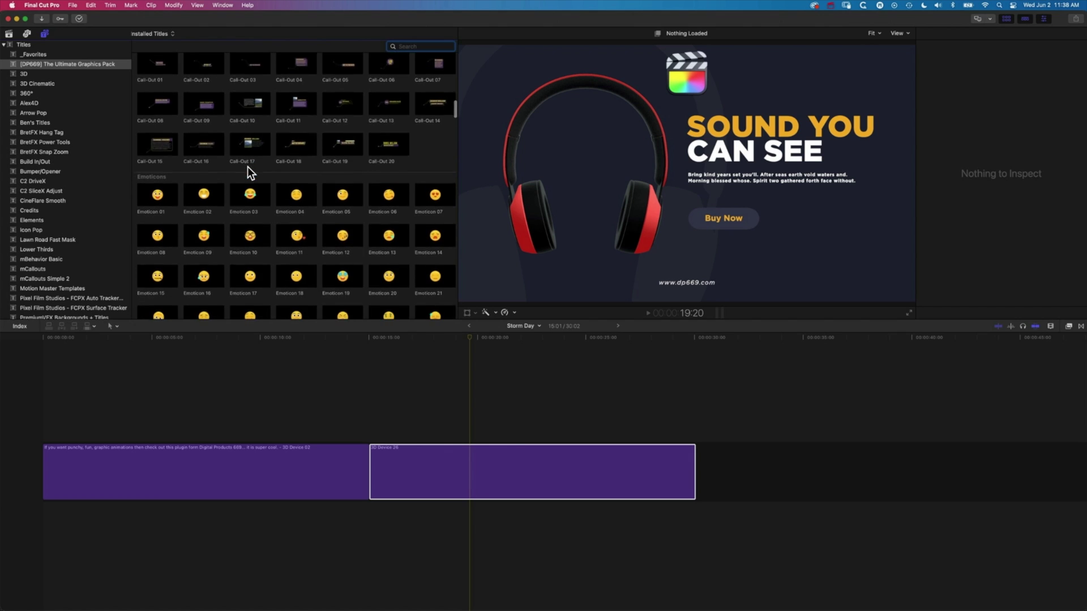
click(247, 151)
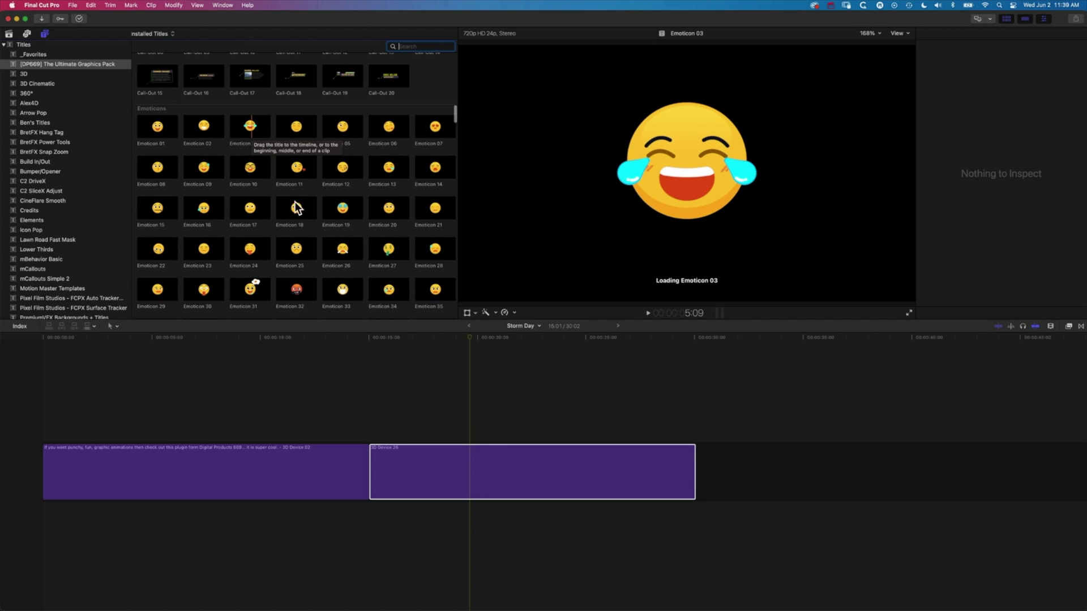
drag(247, 128, 413, 416)
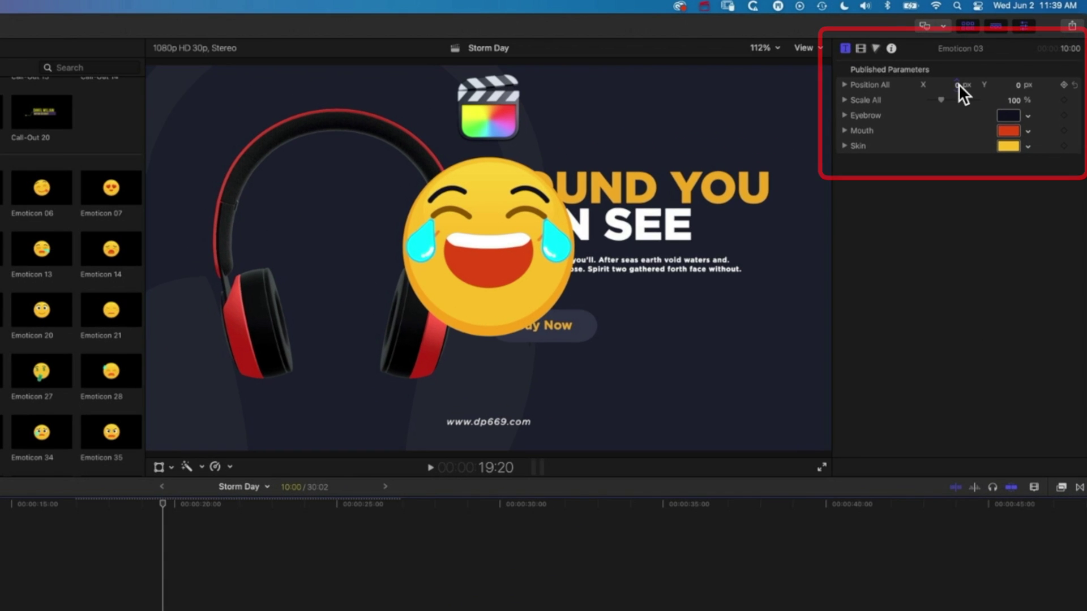
- Position Emoticon 03 at X -38.4 px and Y -19.6 px, and change its Skin colour to the saved orange swatch
drag(998, 58, 934, 85)
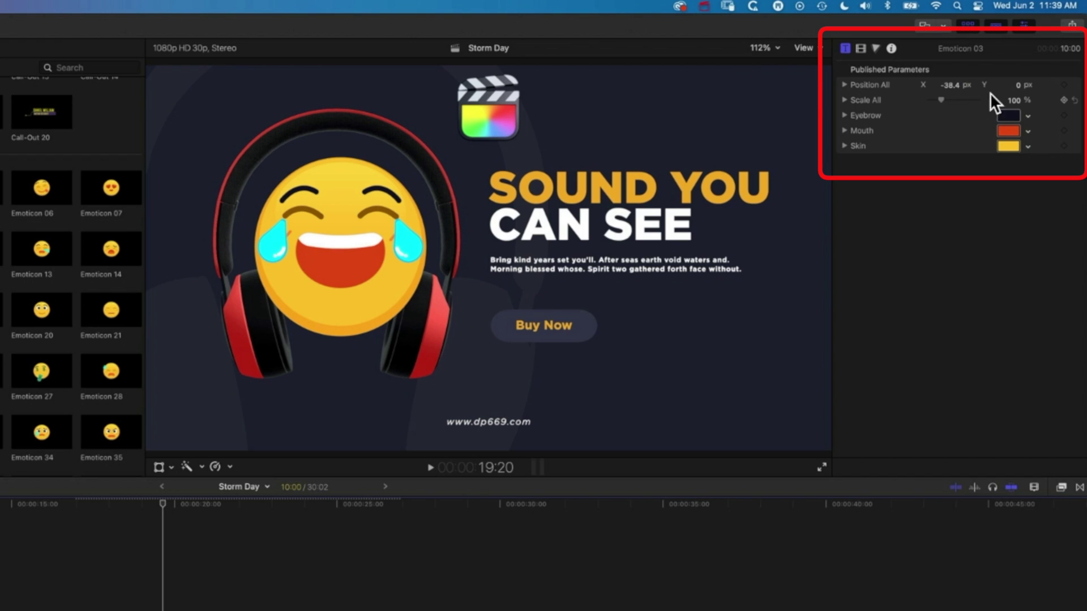
drag(1016, 84, 1017, 95)
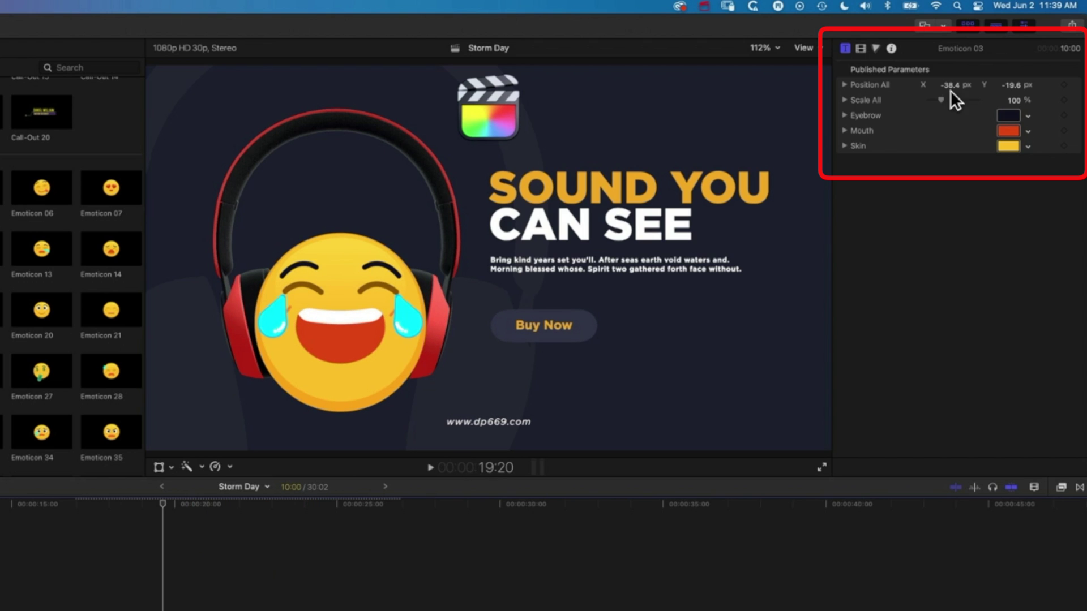
click(1009, 147)
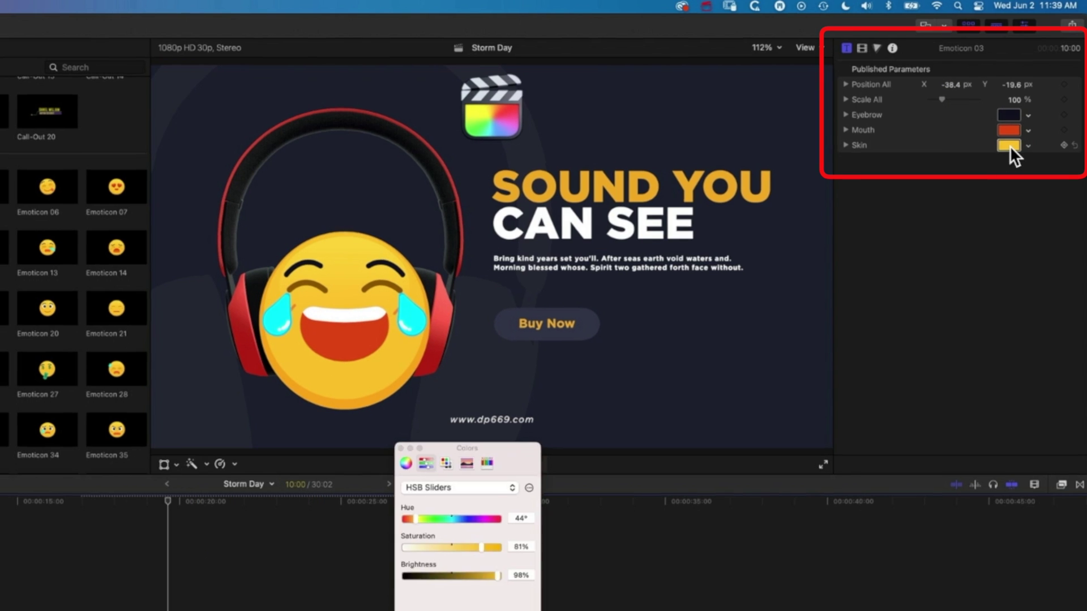
click(678, 505)
click(672, 505)
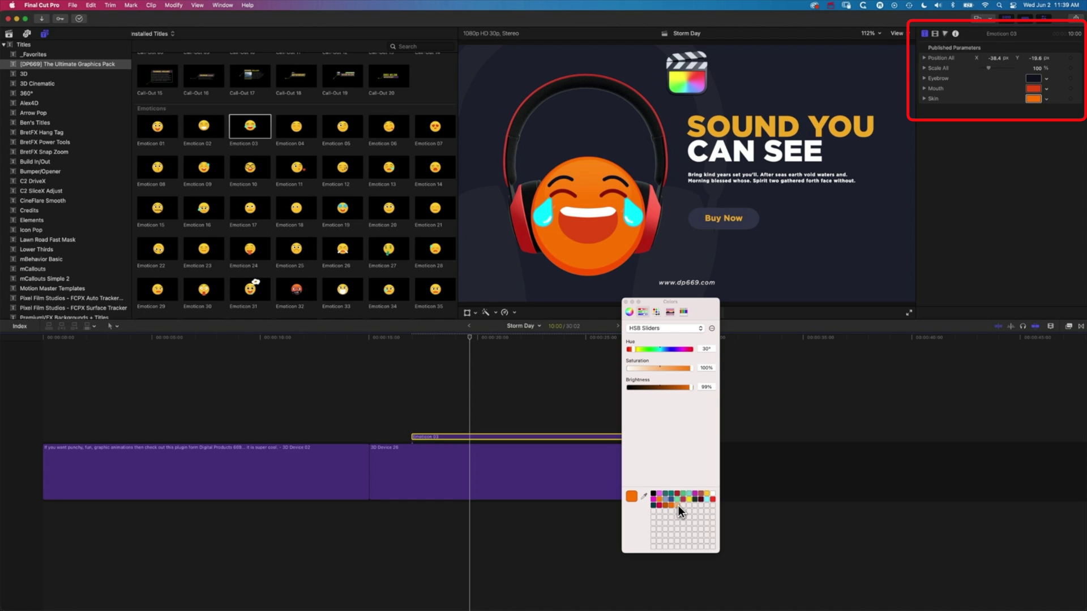
- Change Emoticon 03's Skin colour to the saved yellow swatch
click(705, 494)
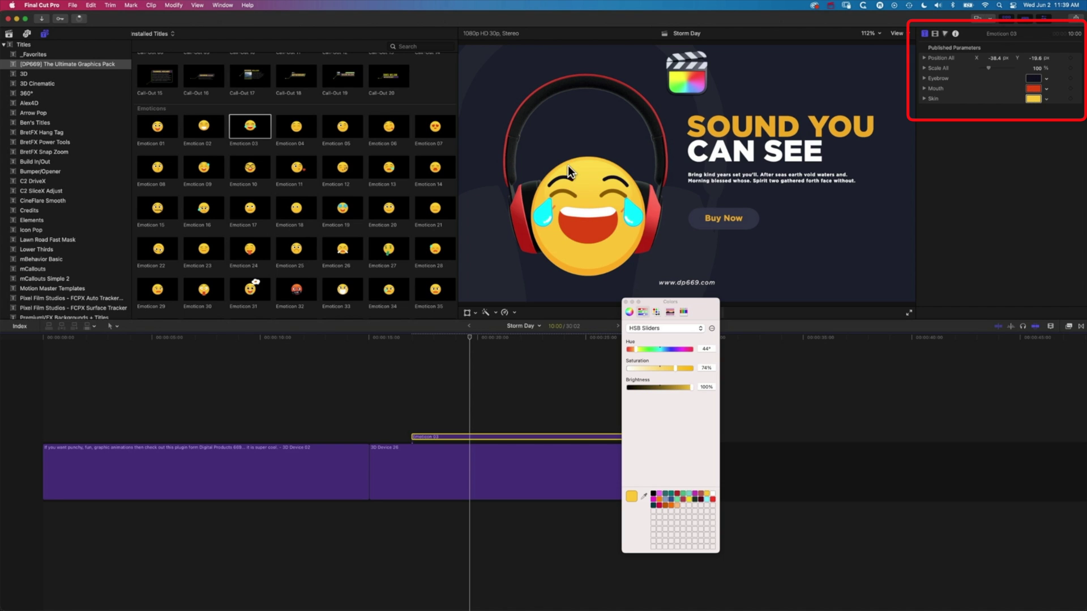
- Add the Place hand gesture from the Ultimate Graphics Pack as a connected title above the 3D Device 02 title
scroll(264, 206, down, 5)
scroll(264, 206, down, 8)
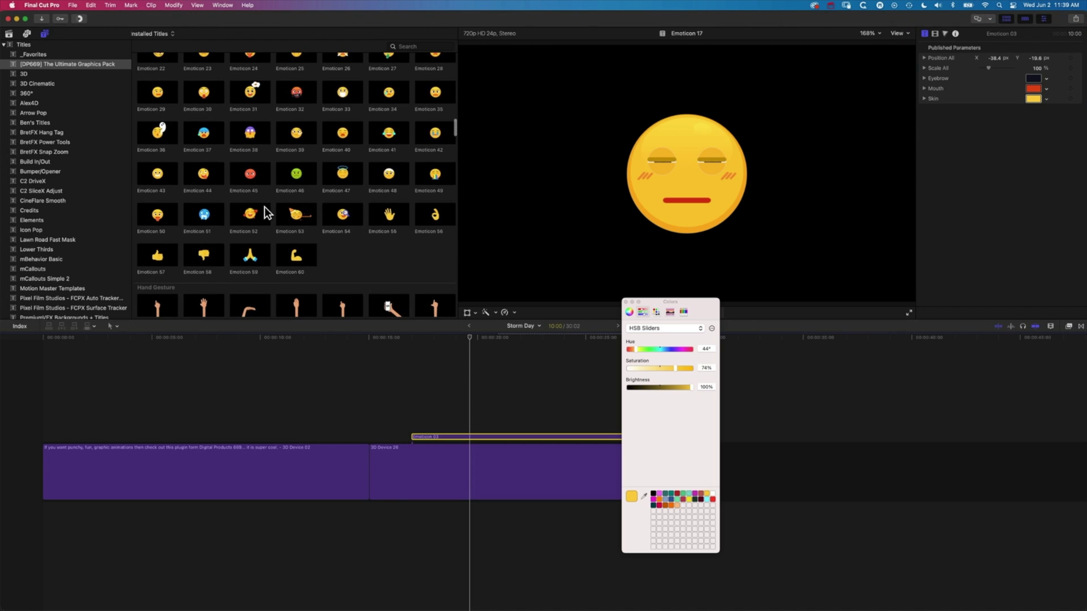
drag(203, 249, 113, 411)
drag(136, 338, 154, 340)
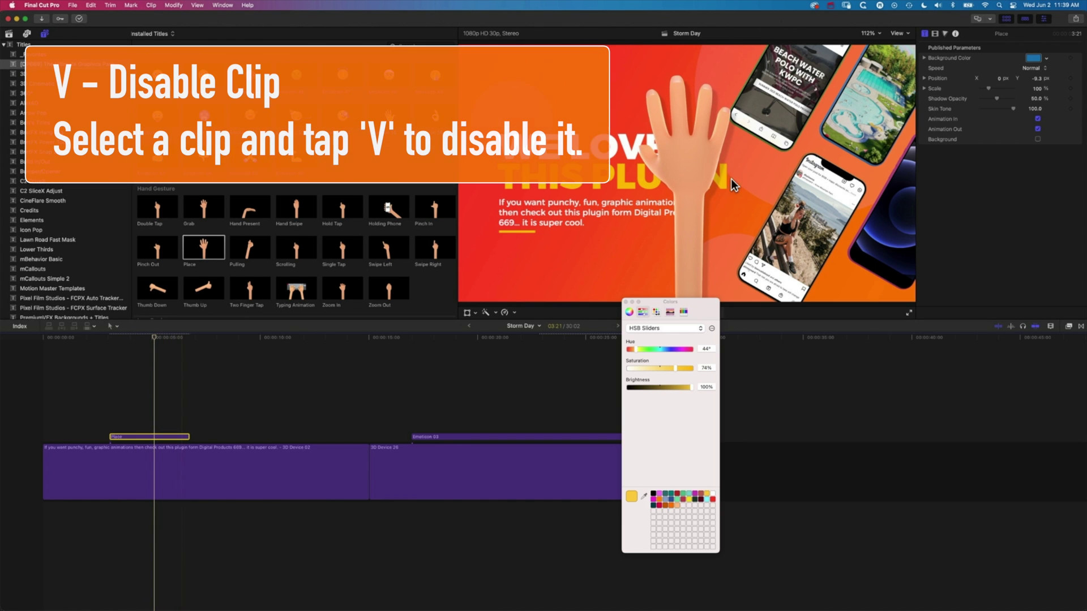
- Disable the 3D Device 02 clip to preview the Place hand gesture on its own
click(206, 474)
key(v)
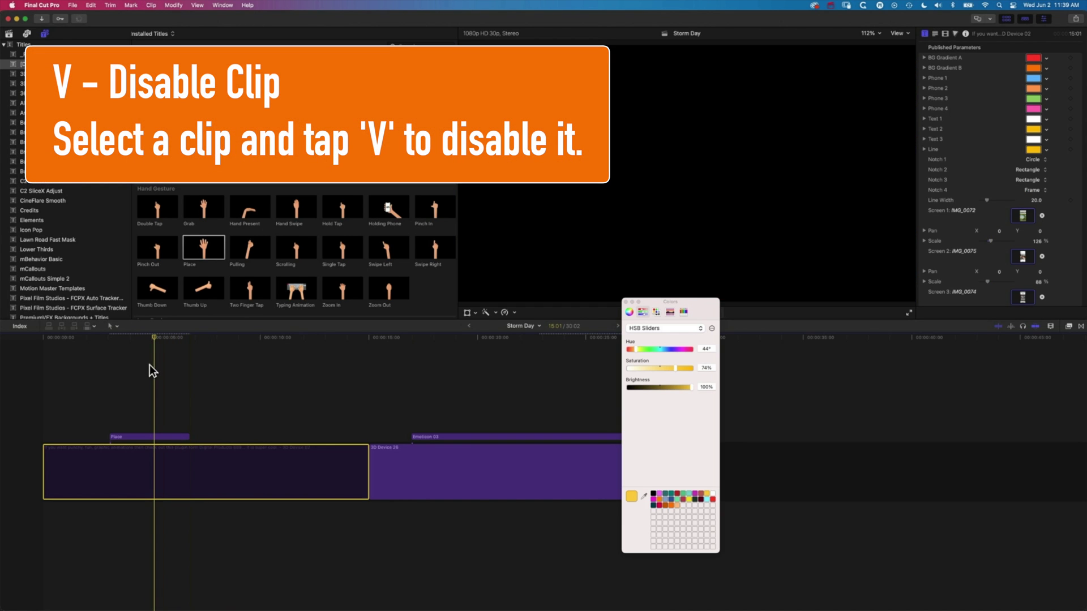
drag(157, 338, 145, 338)
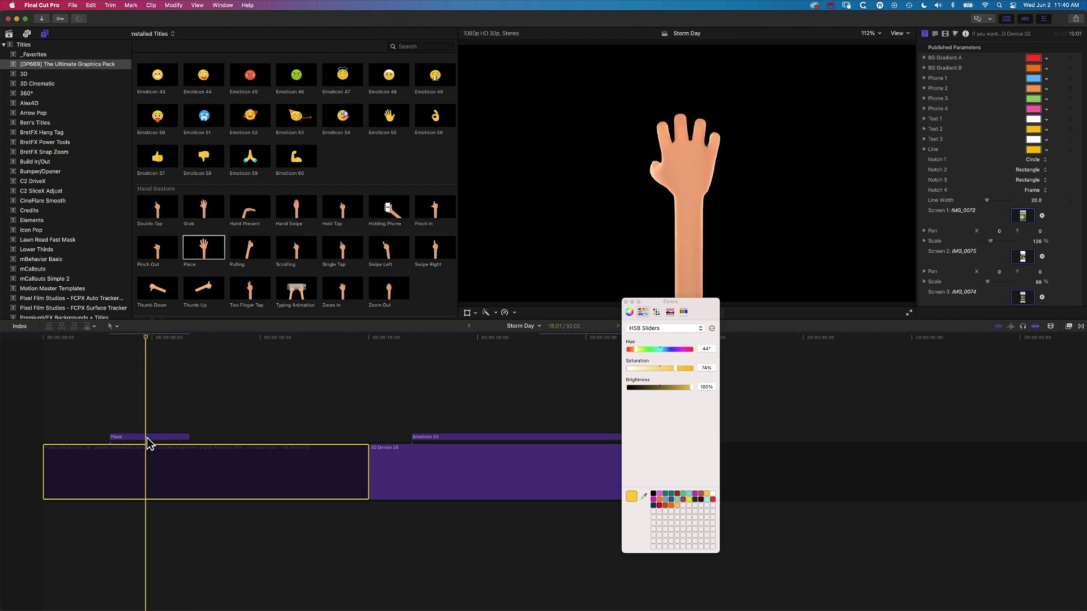
- Try out the Place title's Skin Tone, leave it at 100, and re-enable the 3D Device 02 clip
click(150, 437)
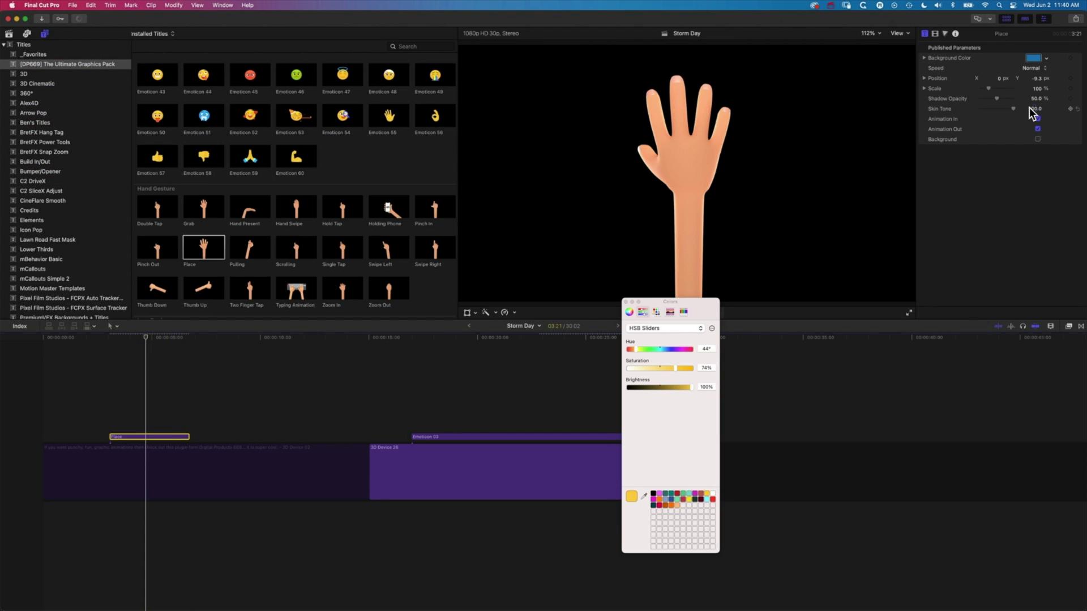
click(1014, 108)
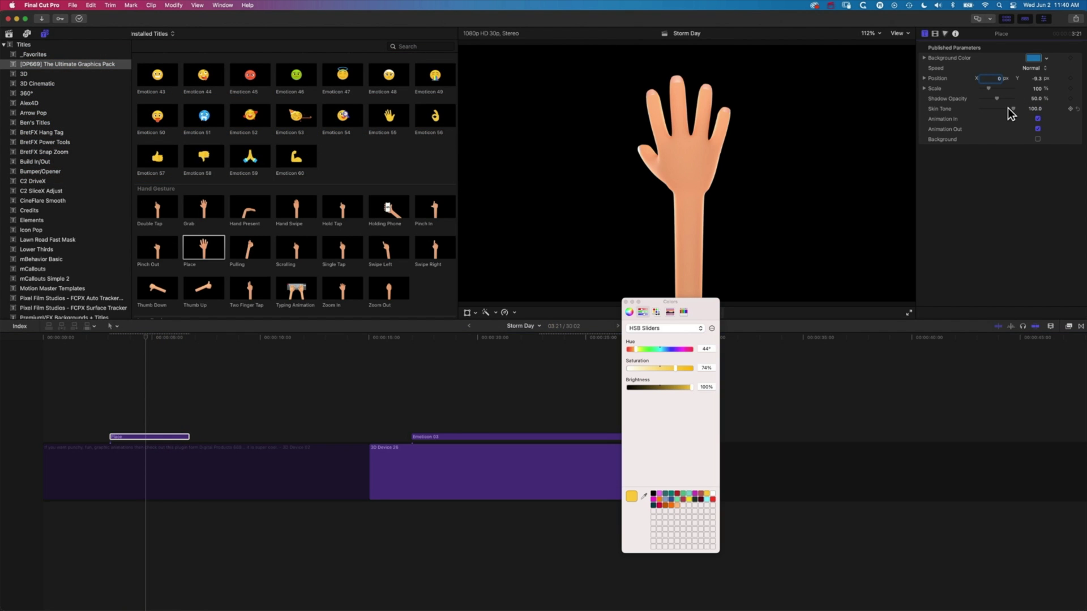
mouse_move(1013, 108)
mouse_down()
mouse_move(967, 107)
mouse_move(1028, 107)
mouse_up()
click(287, 470)
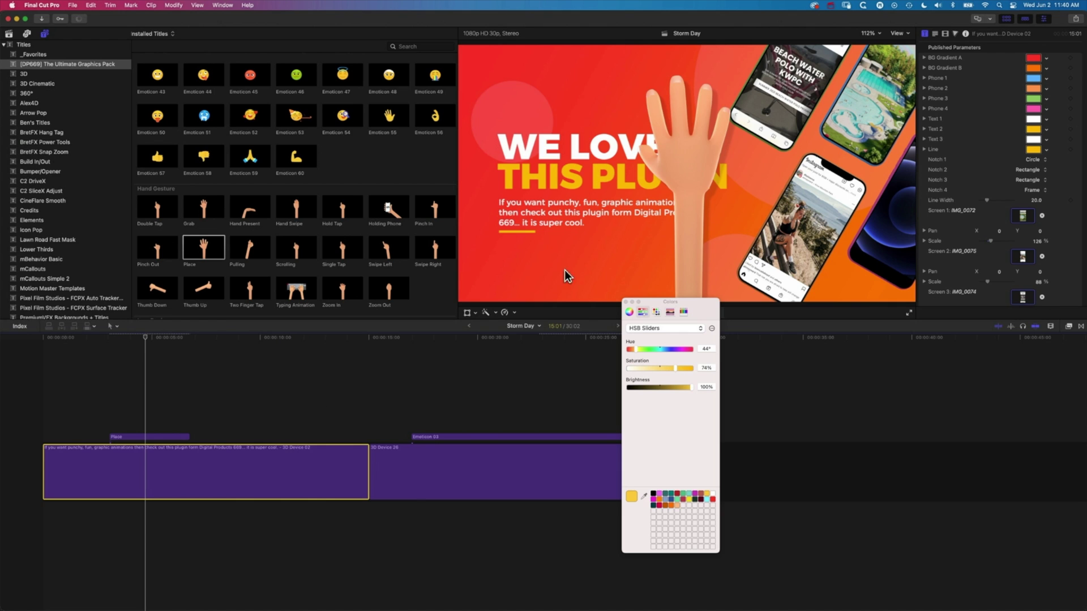
- Set the Place title's Shadow Opacity to 65.35% and turn on its Background
click(151, 437)
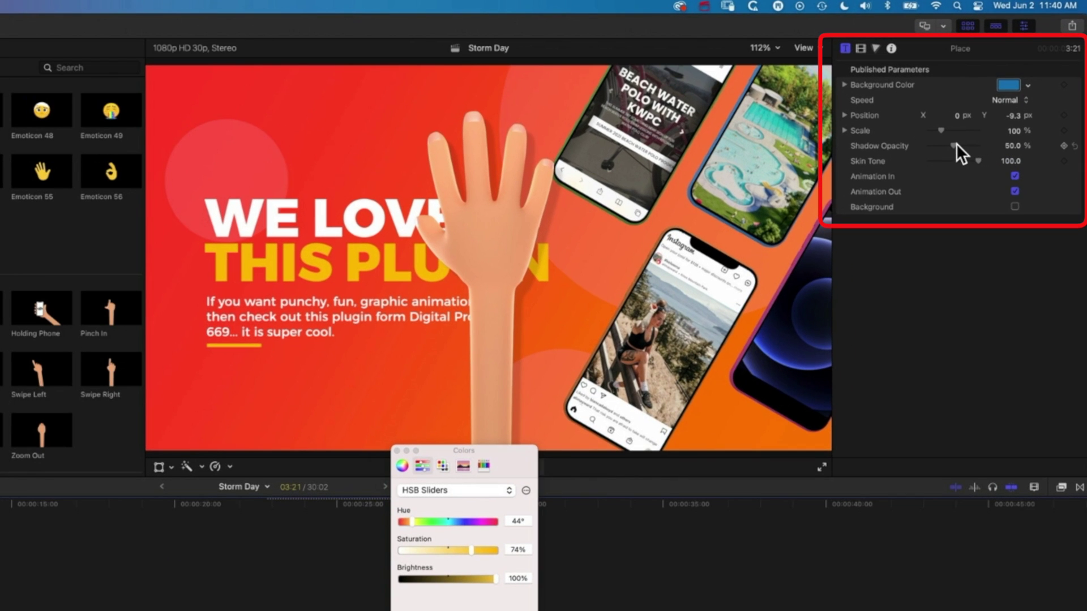
mouse_move(956, 145)
mouse_down()
mouse_move(976, 144)
mouse_move(962, 146)
mouse_up()
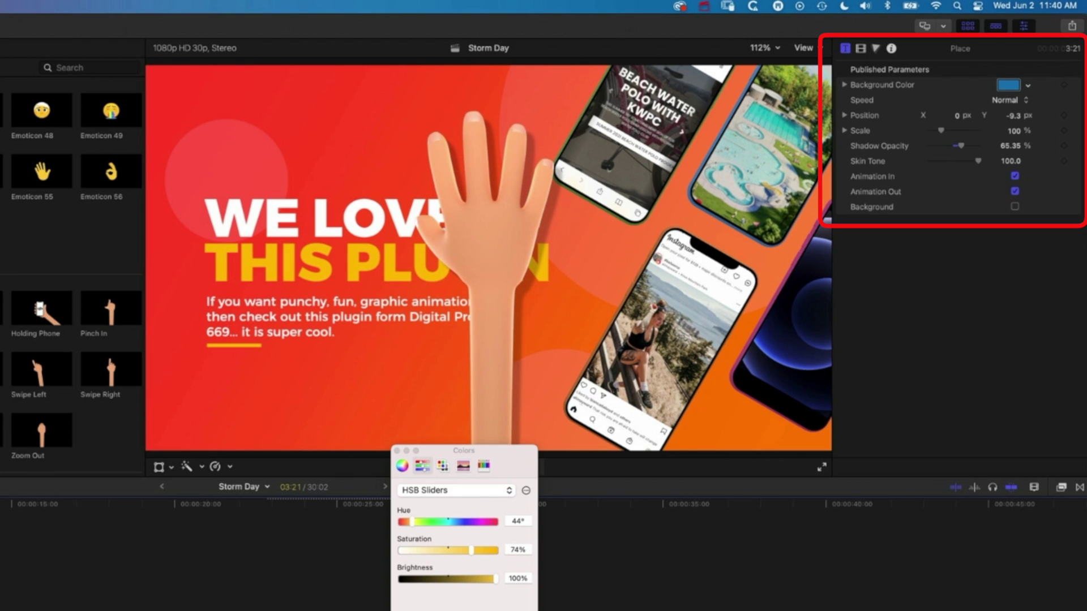
click(1016, 206)
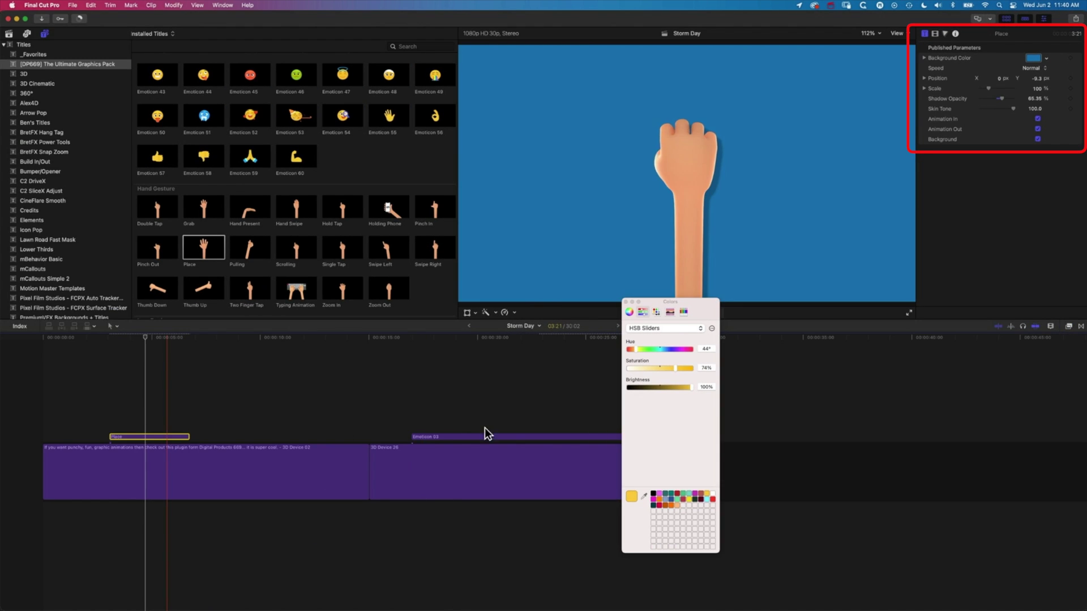
- Move the Place title to the end of the primary storyline, close the Colors window, and park the playhead over the title
drag(185, 610, 725, 610)
drag(845, 478, 769, 488)
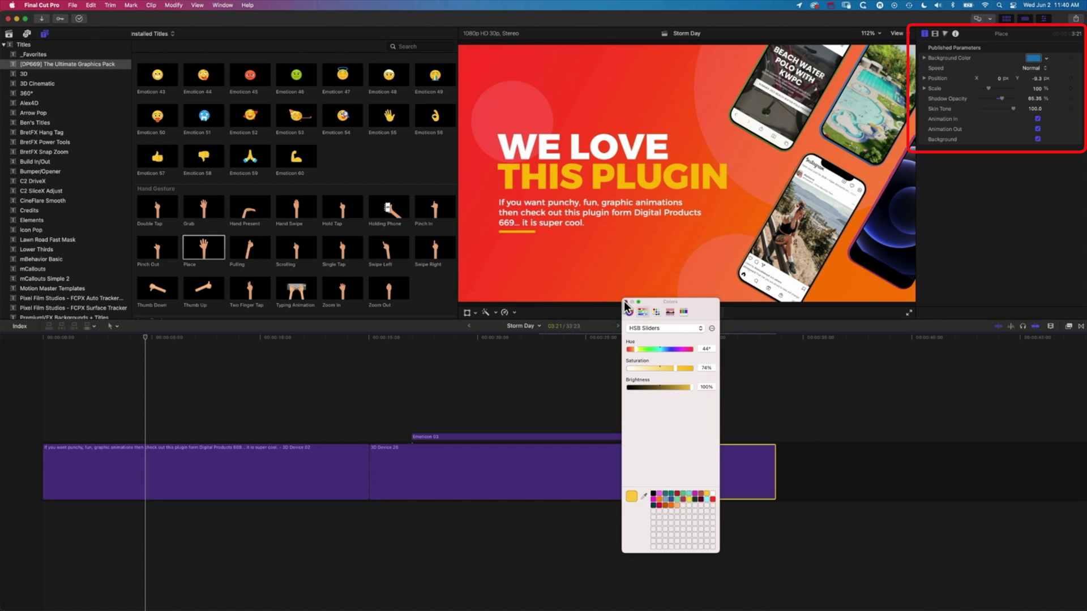
click(625, 302)
click(728, 337)
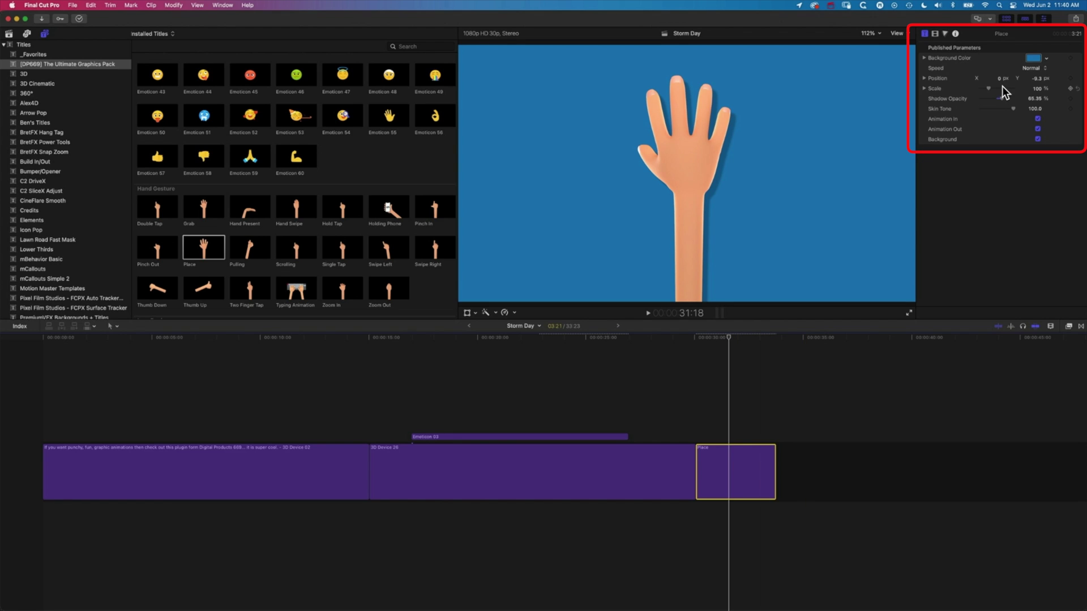
- Position the Place title at X -37.4 px and Y -10.4 px, and set its Scale to 105%
drag(998, 78, 977, 78)
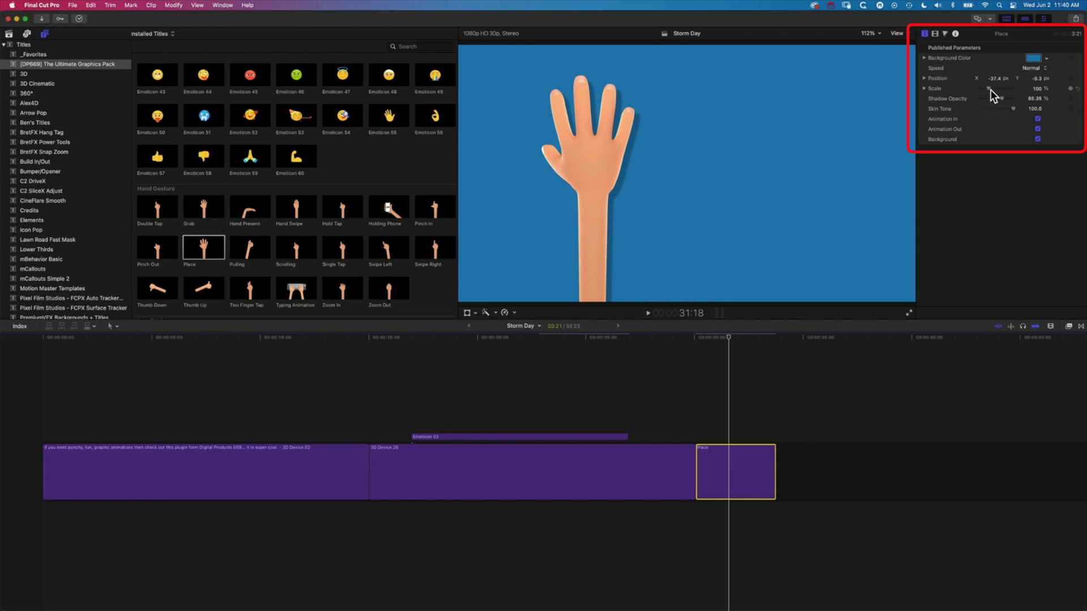
drag(1041, 79, 1070, 84)
click(989, 88)
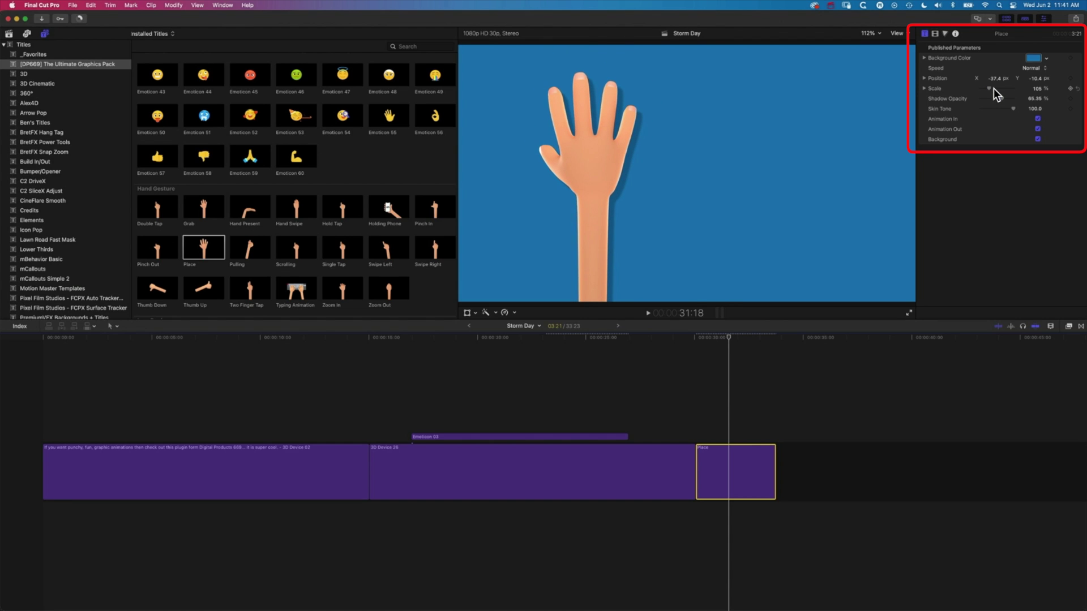
- Replace the Place title at the end of the timeline with the Holding Phone hand gesture and play it
click(340, 209)
click(724, 454)
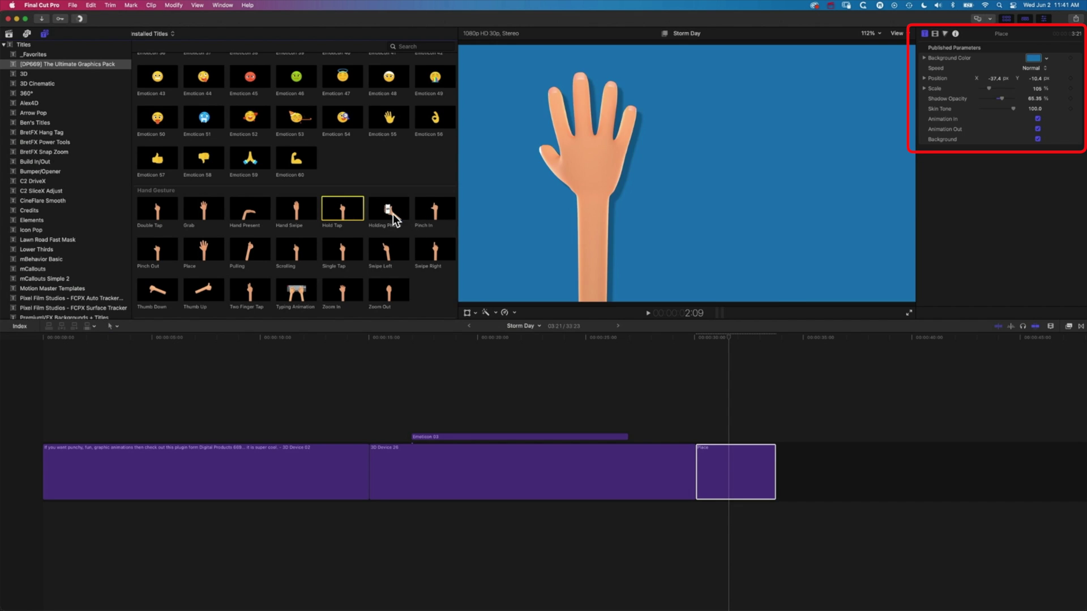
key(Delete)
drag(388, 209, 702, 470)
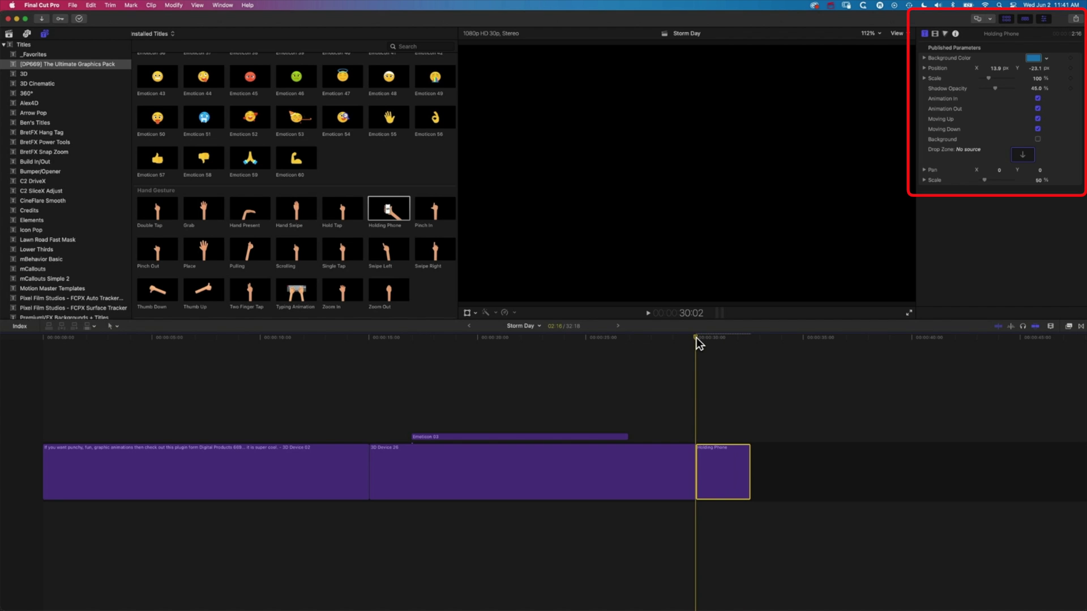
key(space)
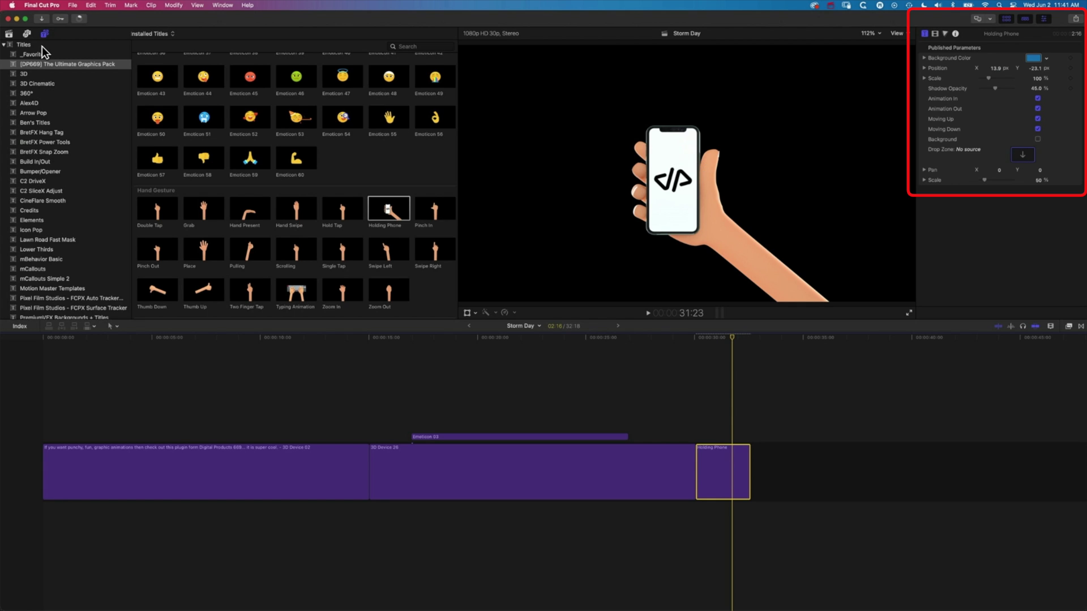
- Assign the IMG_0075 screenshot from the Images event to Holding Phone's Drop Zone, scale it to 101%, and apply the clip
click(8, 34)
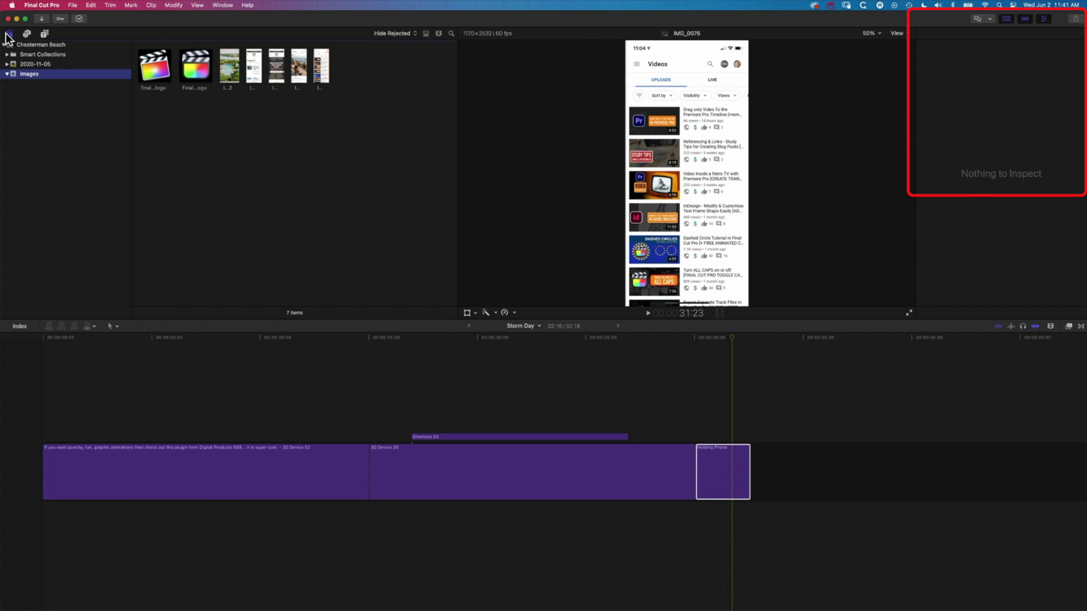
click(731, 481)
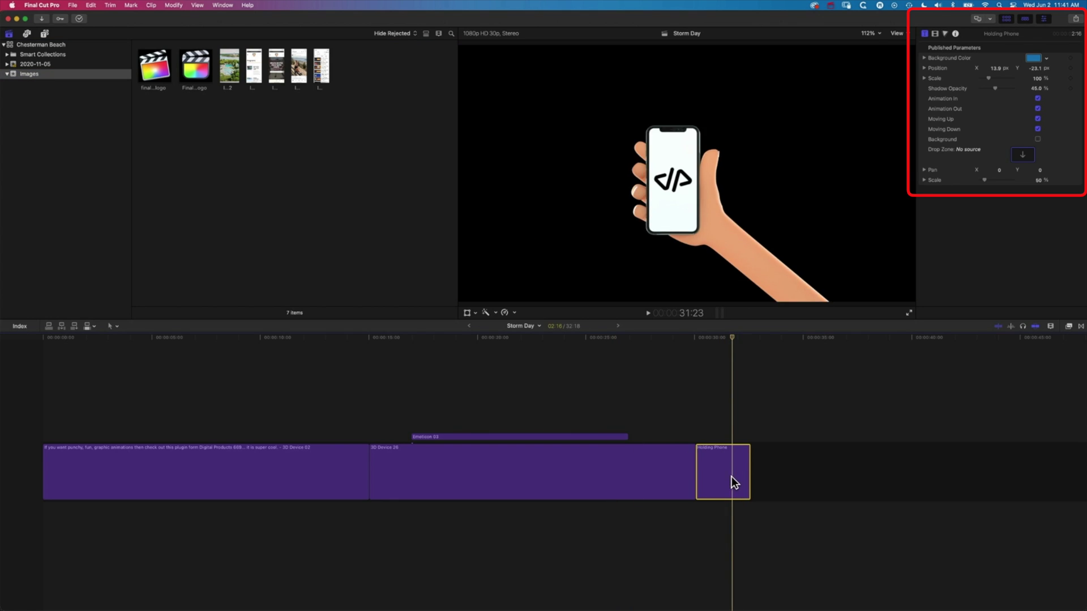
click(1023, 155)
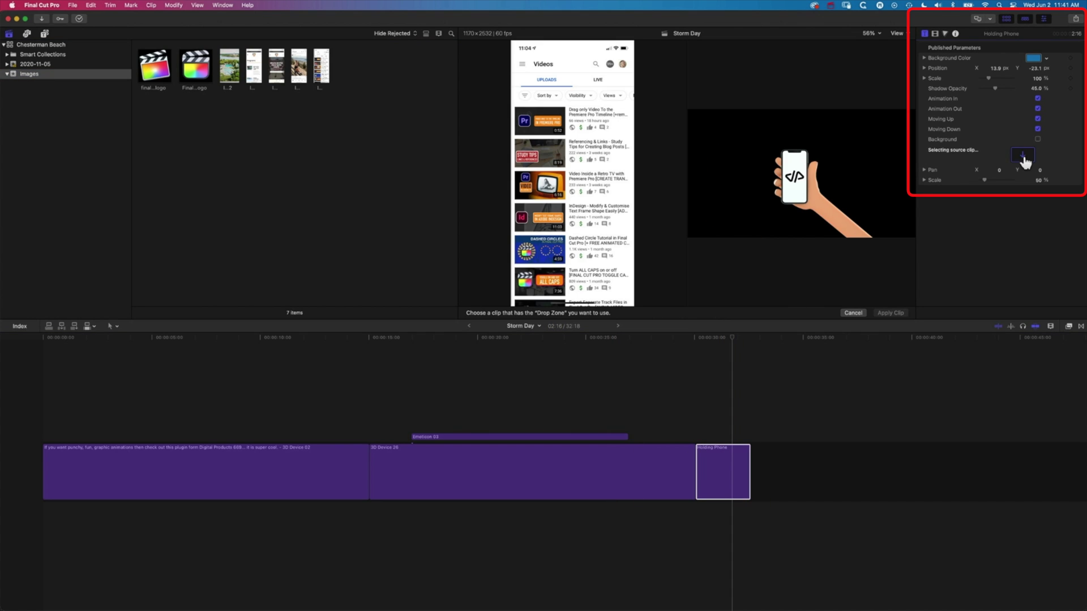
click(296, 67)
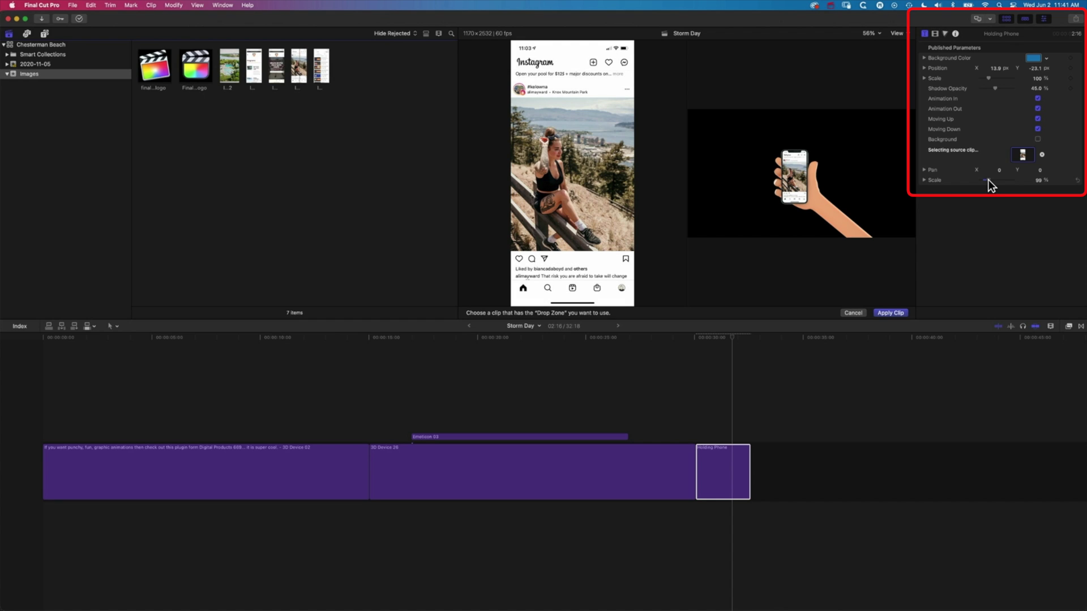
drag(988, 179, 988, 180)
click(899, 312)
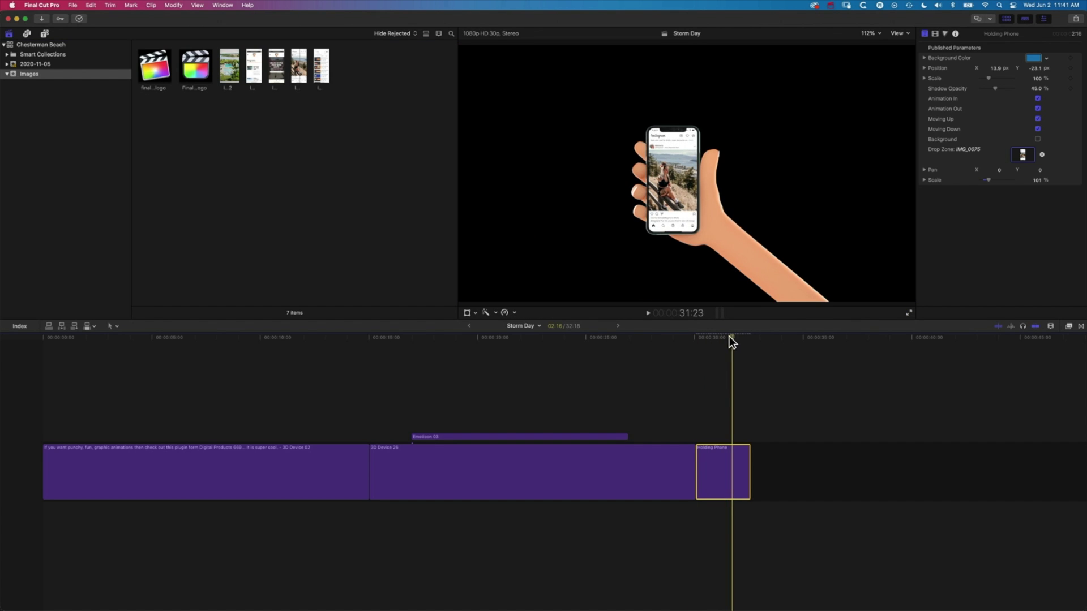
- Play the Holding Phone title from its start to check the phone screen and hand animation
click(694, 339)
key(space)
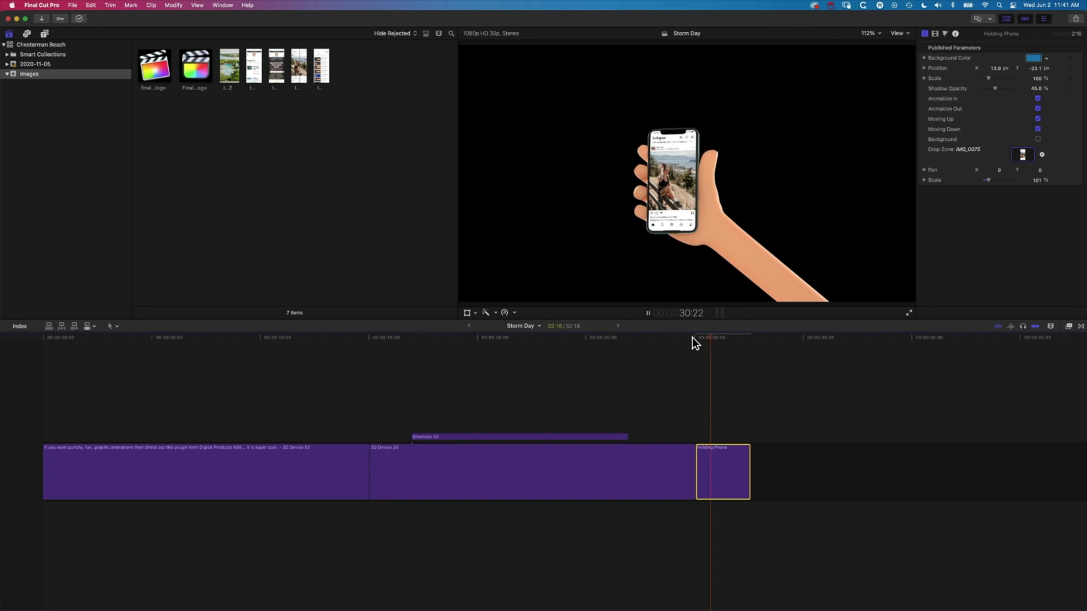
key(space)
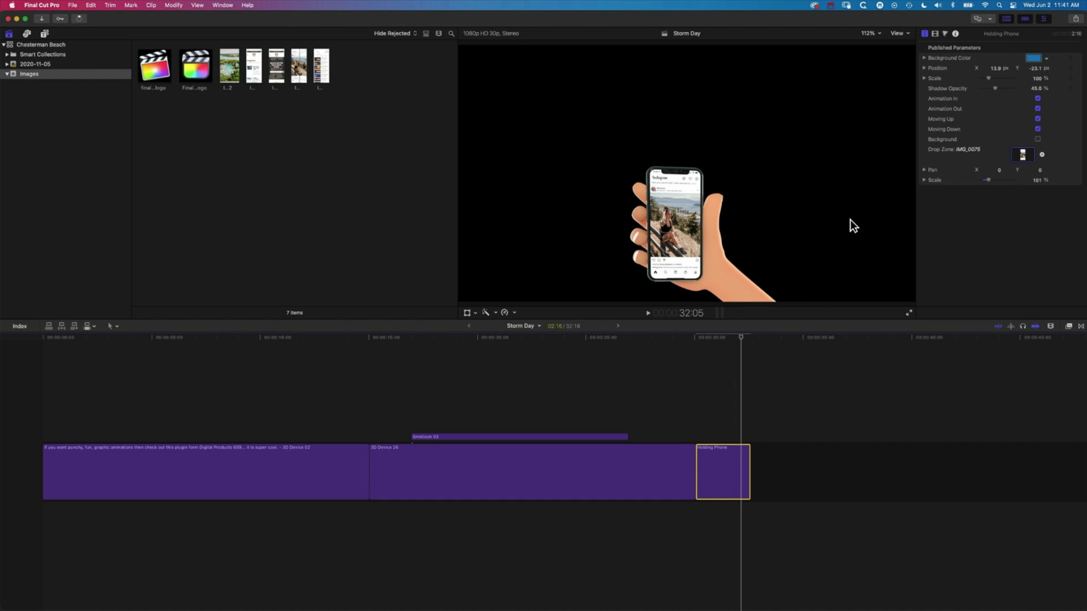
- Turn off Animation Out and Moving Down for the Holding Phone title and play it from the start
drag(739, 338, 702, 345)
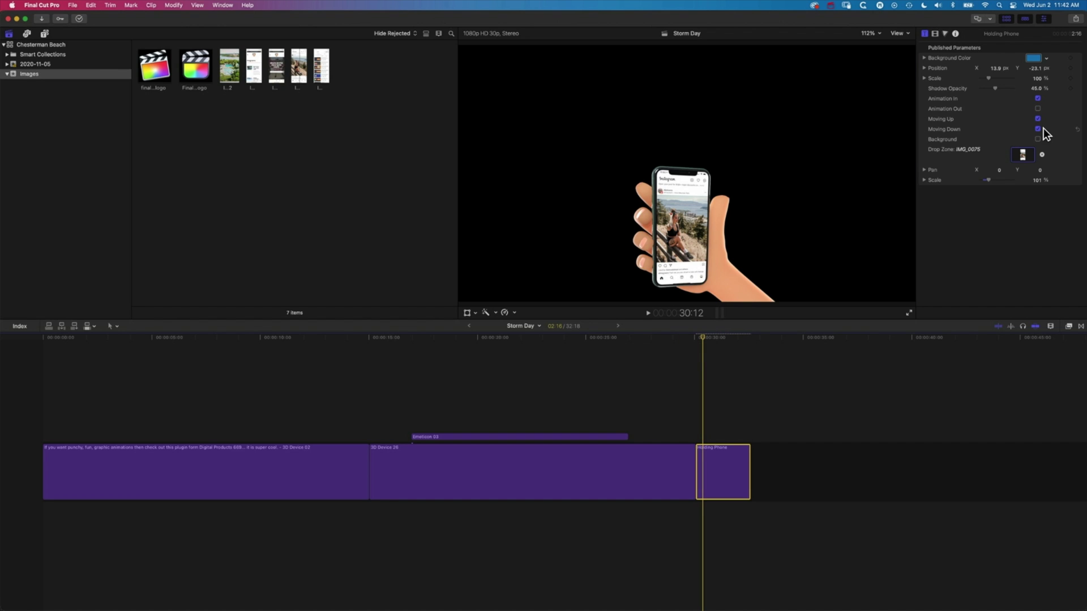
click(698, 337)
key(space)
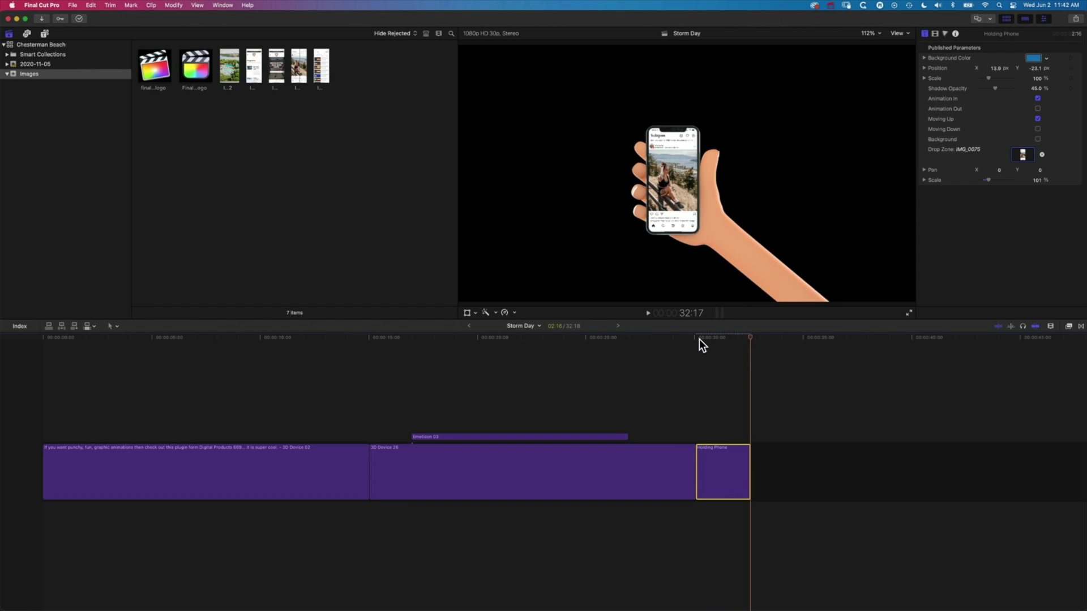
- Extend the end of the Holding Phone title to a duration of 7:12 and play it from its start
drag(750, 471, 854, 470)
drag(752, 334, 695, 342)
key(space)
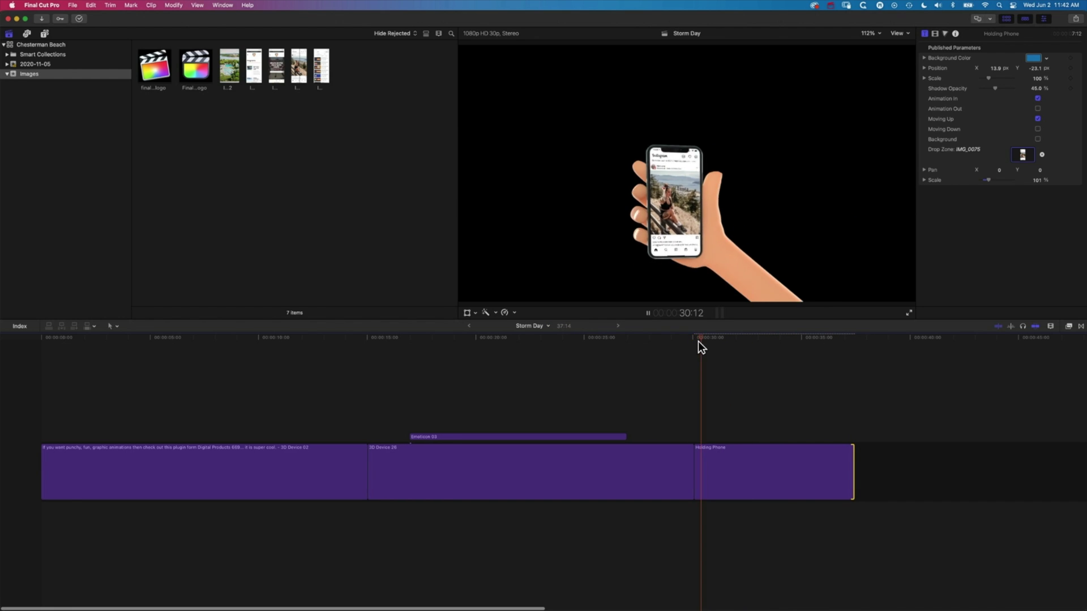
key(space)
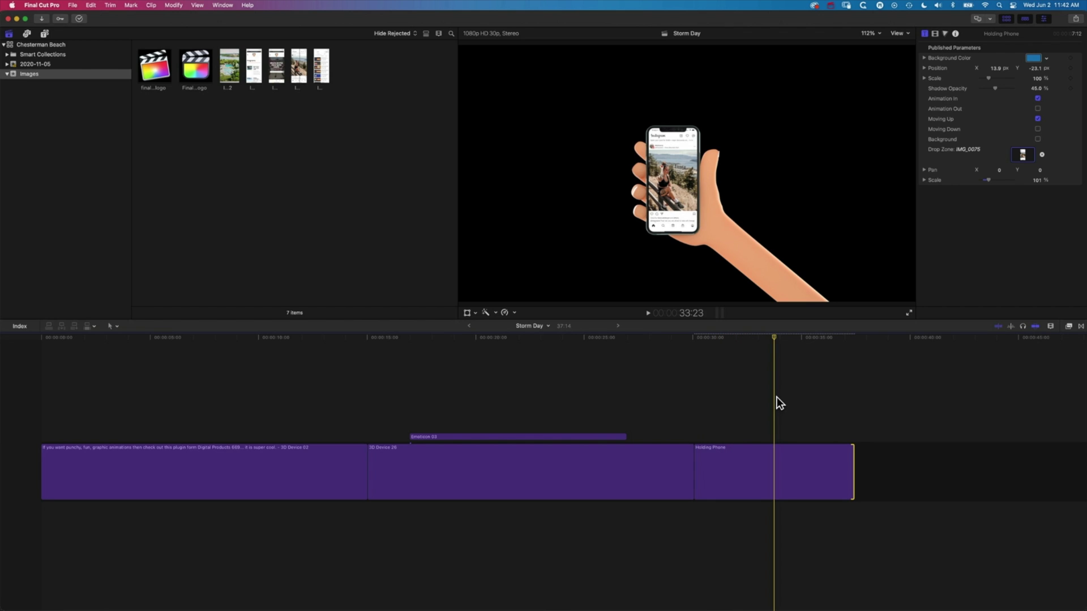
- Add the Trolly title from the pack's Icon Business group after the Holding Phone title and park the playhead over it
click(44, 33)
scroll(250, 169, down, 5)
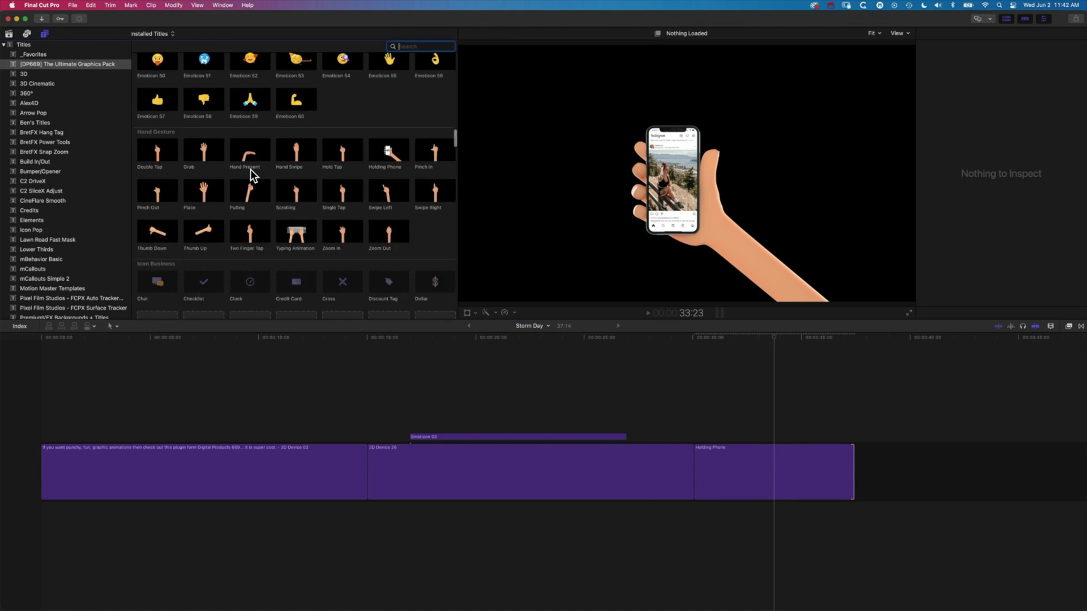
scroll(250, 169, down, 3)
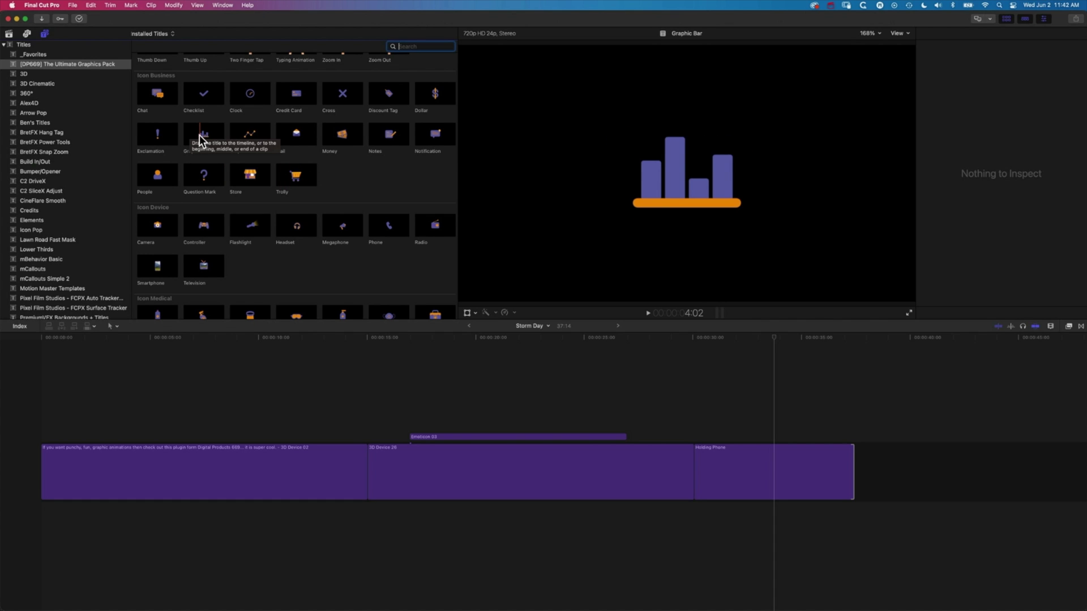
drag(276, 178, 861, 478)
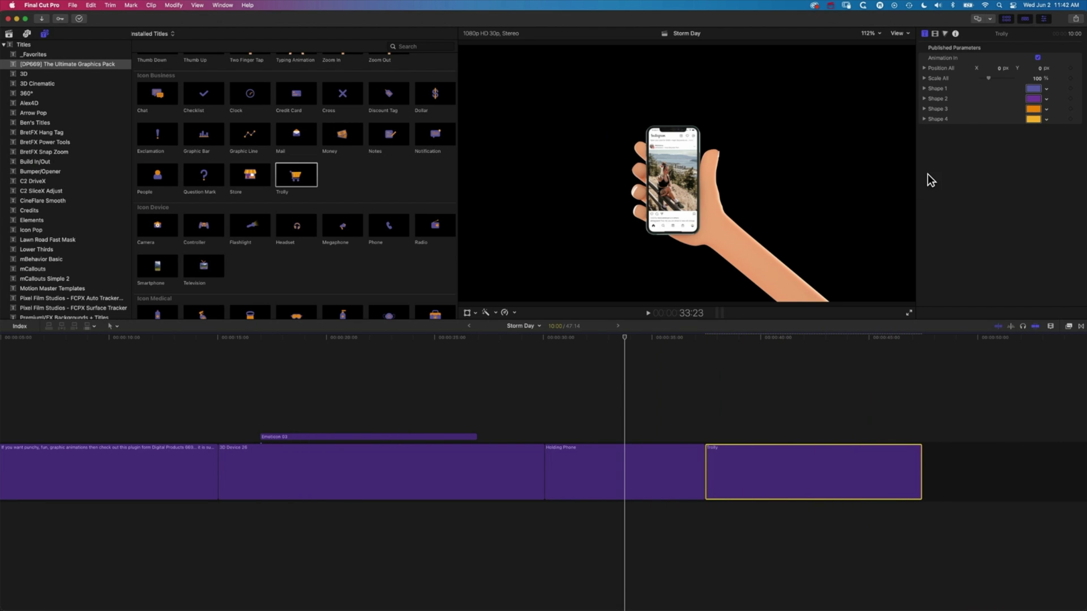
click(815, 336)
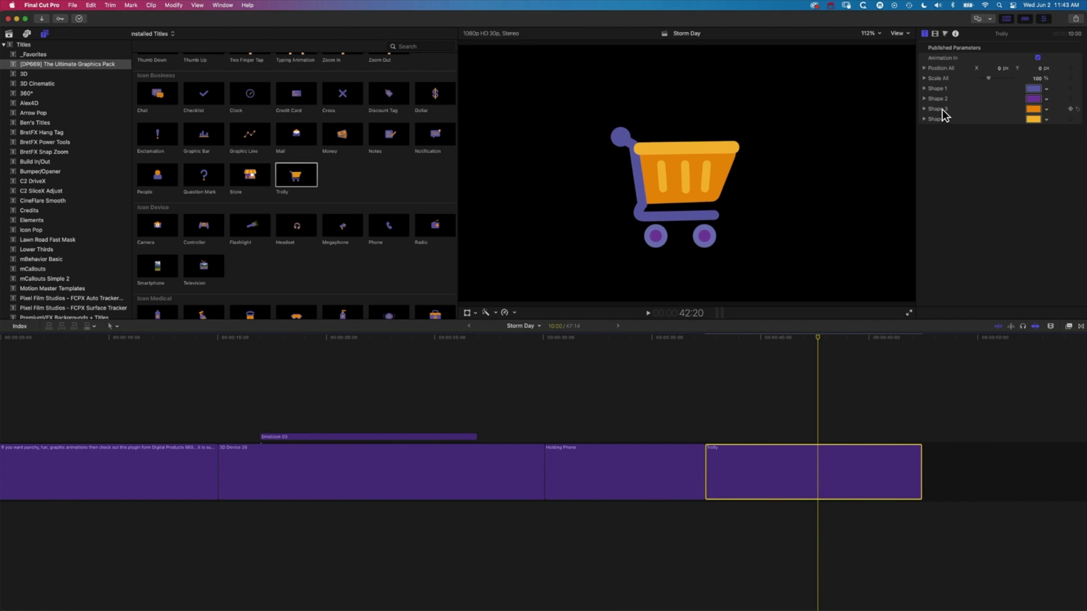
- Change the Trolly title's Shape 1 colour to the saved orange swatch
click(1033, 89)
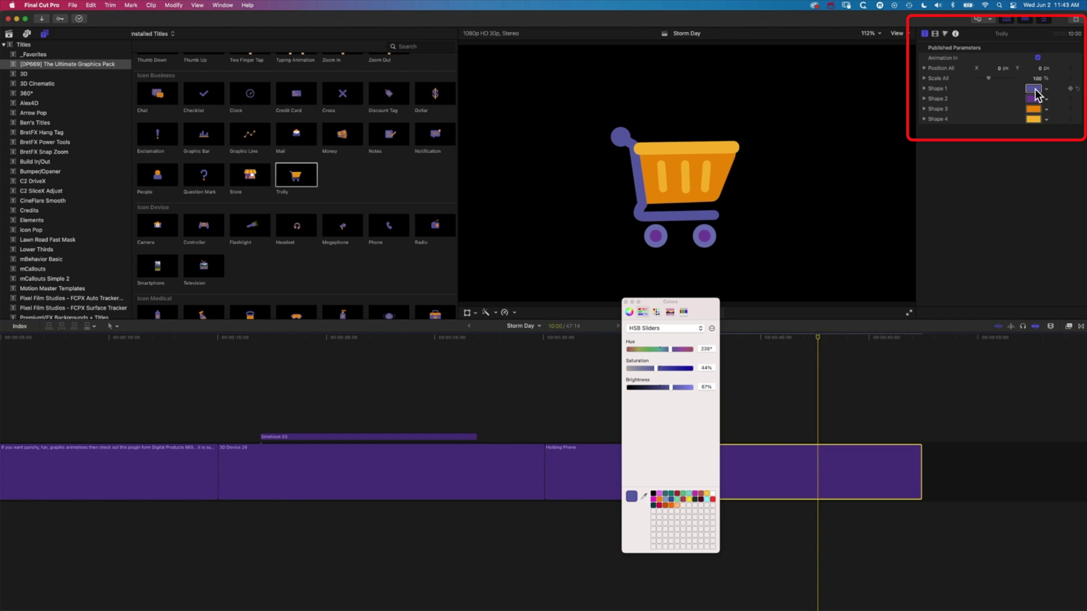
click(671, 505)
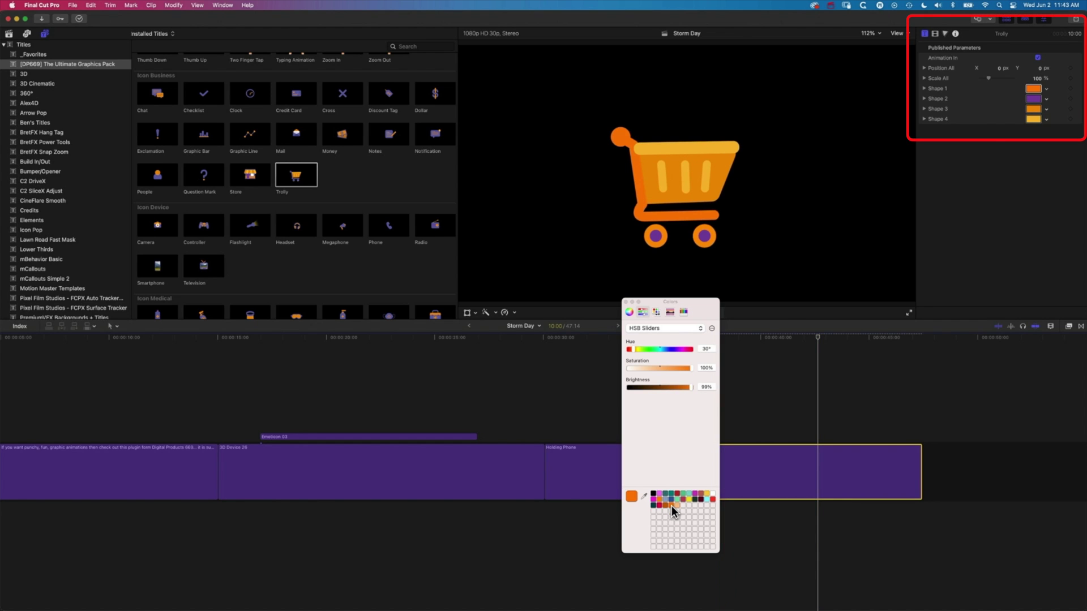
- Change the Trolly title's Shape 2 colour to the saved magenta swatch and Shape 3 to the saved red swatch
click(1033, 99)
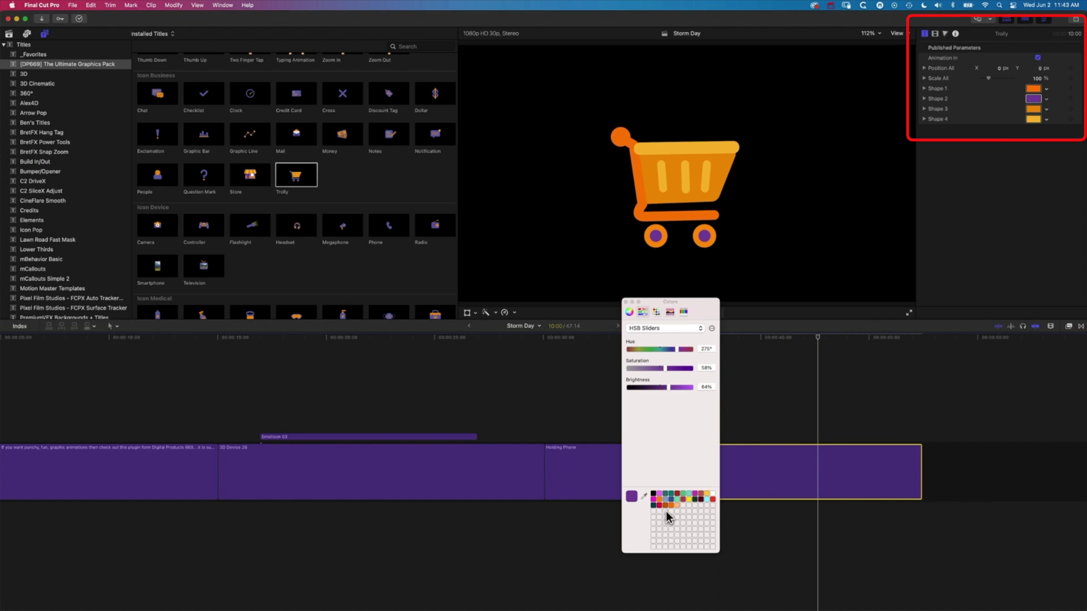
click(653, 498)
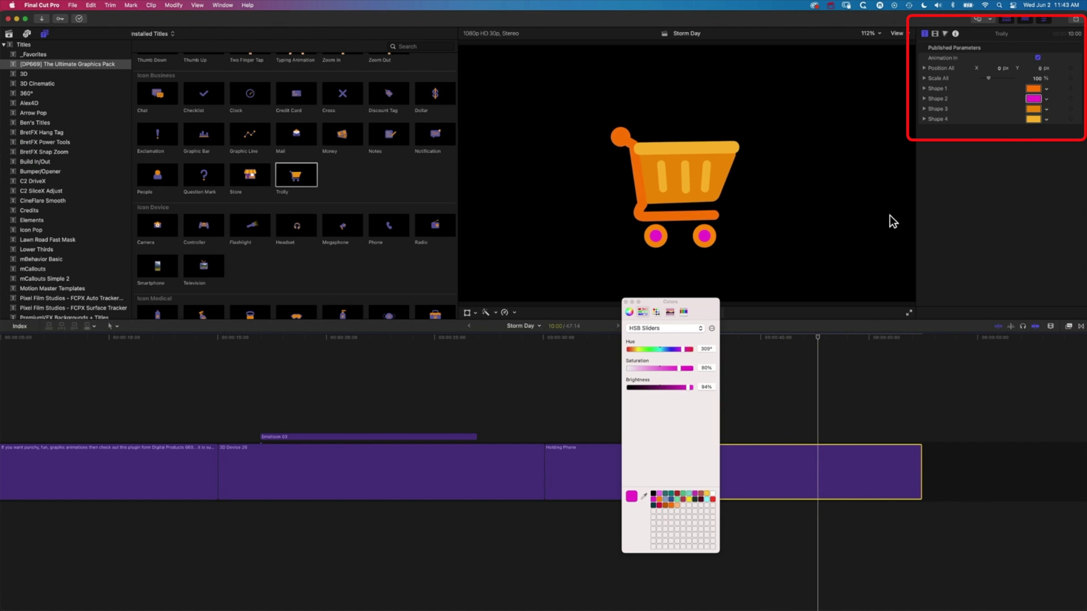
click(1035, 107)
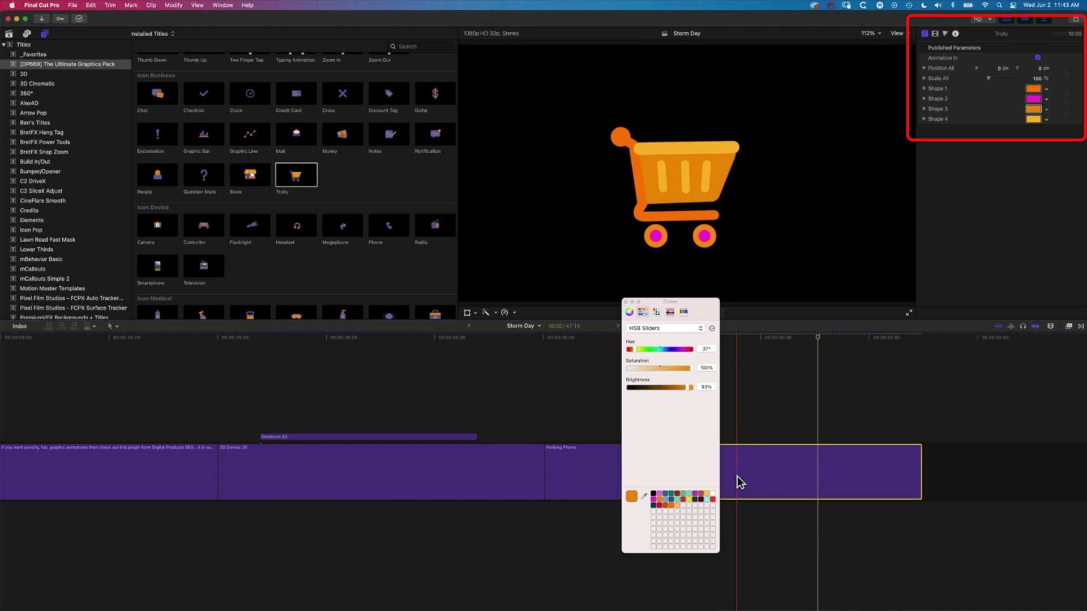
click(712, 499)
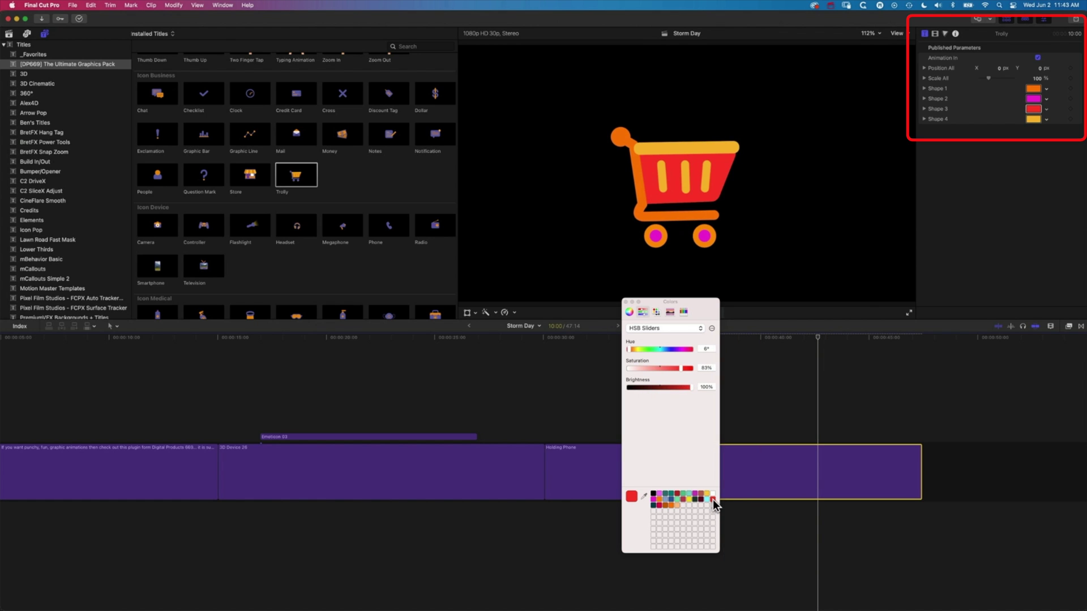
- Set the Trolly title's Shape 2 colour to the saved black swatch and close the colour picker
click(1034, 98)
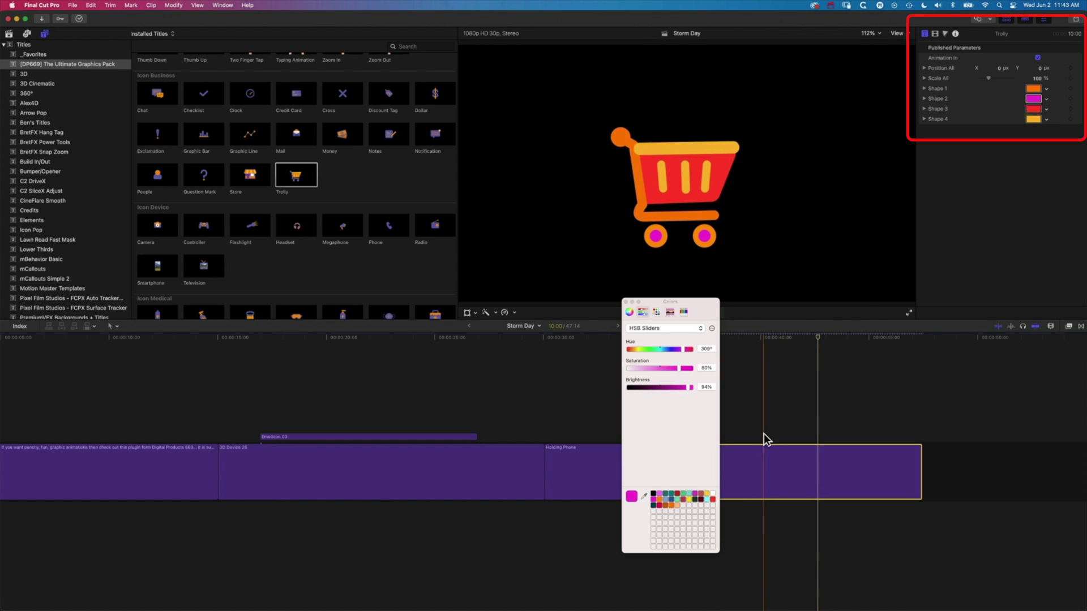
click(653, 496)
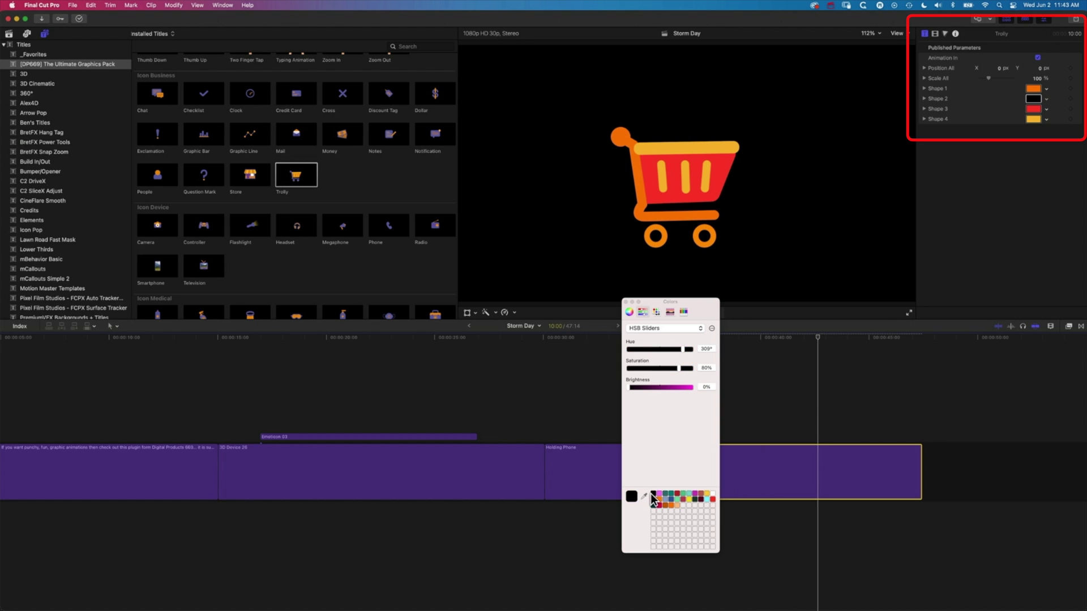
click(625, 302)
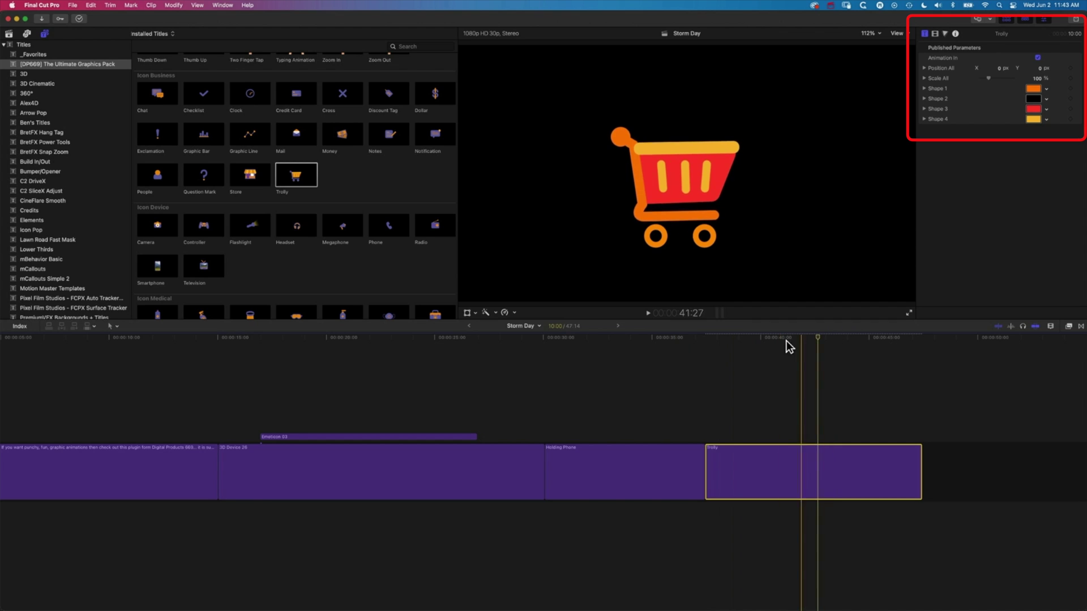
- Add clip C0209 from the 2020-11-05 event to the main storyline, connect the Trolly title above it and play the result
click(9, 34)
click(26, 63)
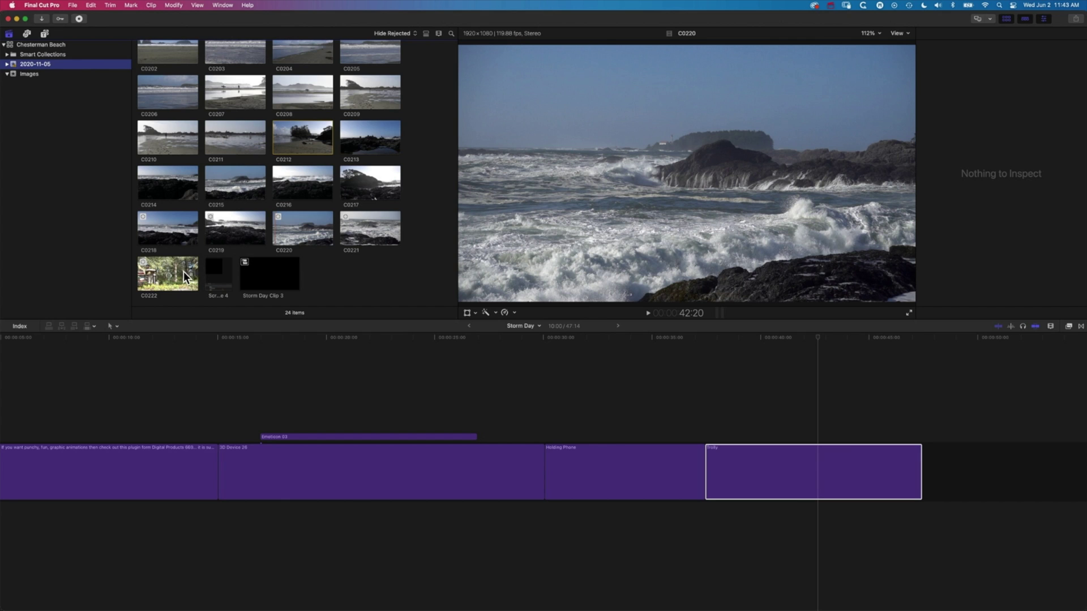
drag(358, 87, 959, 475)
drag(792, 480, 778, 423)
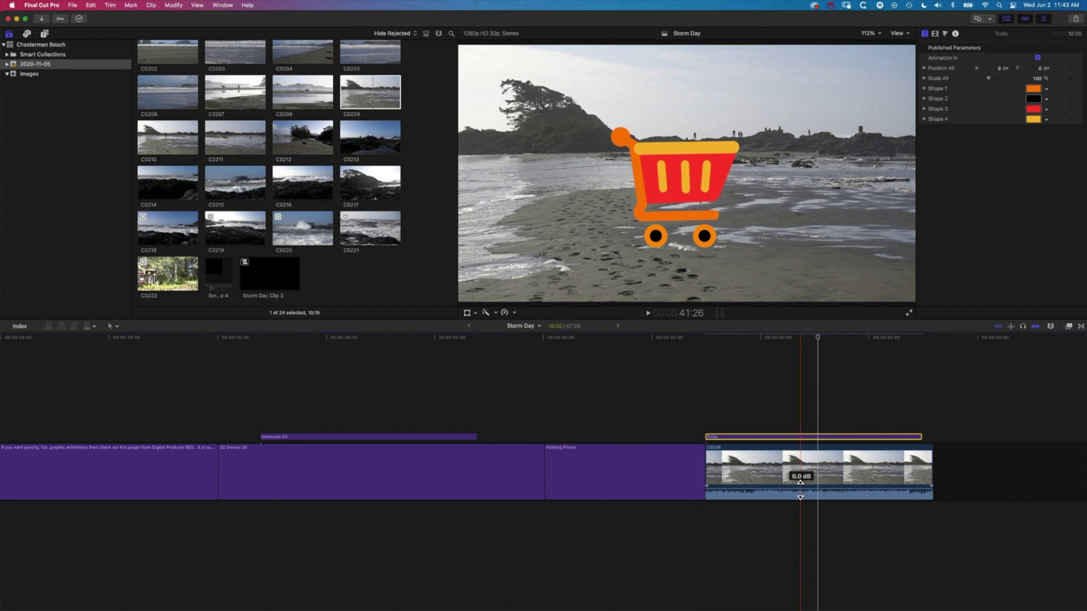
key(space)
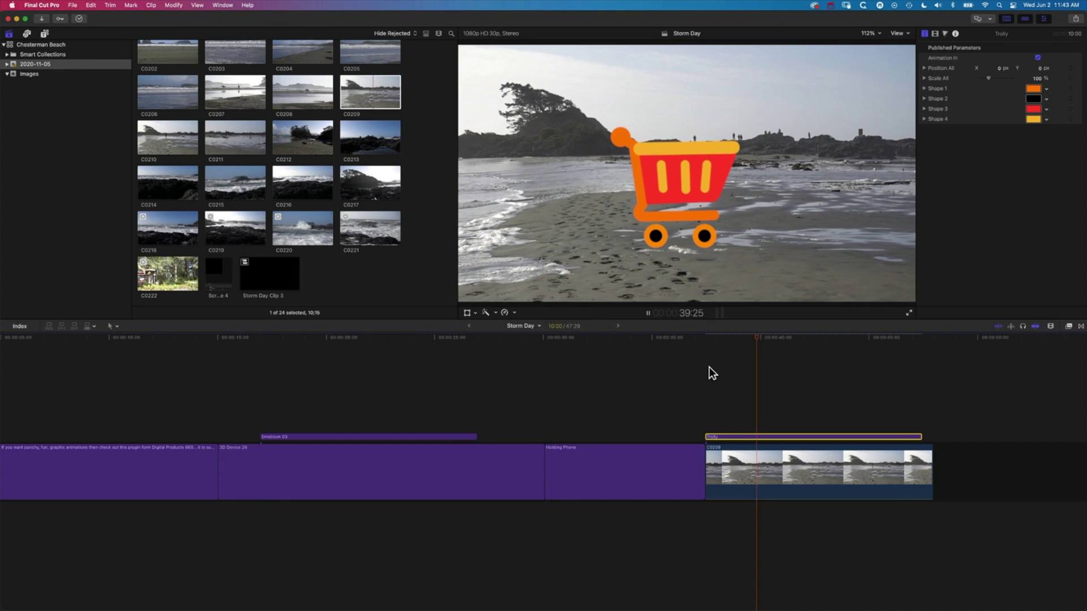
- Lower the opacity of clip C0209 strongly to darken the background behind the Trolly title
click(765, 454)
key(space)
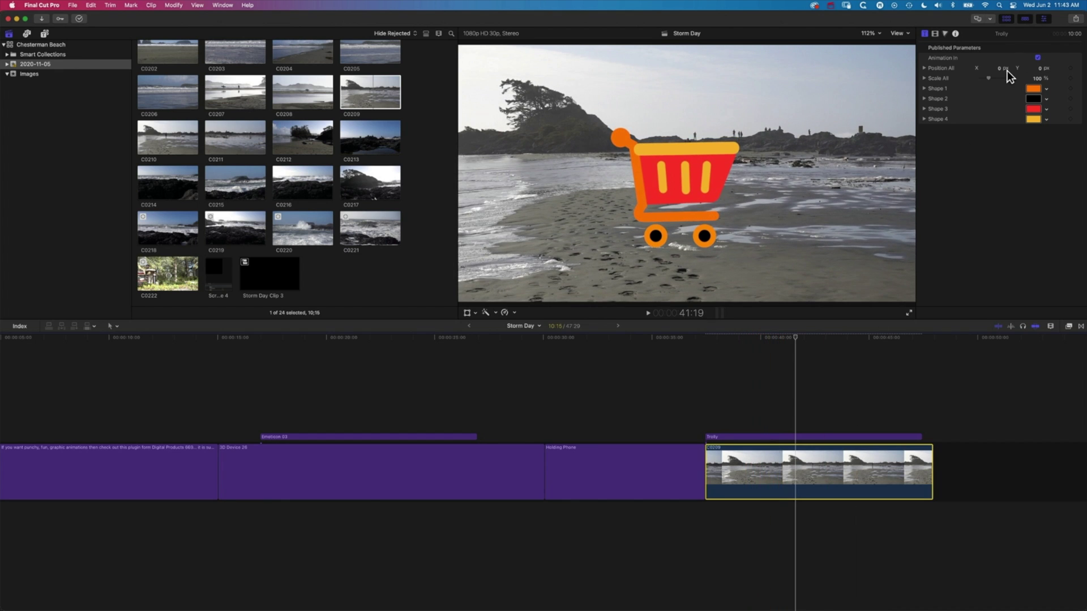
drag(1010, 69, 982, 68)
key(space)
key(space)
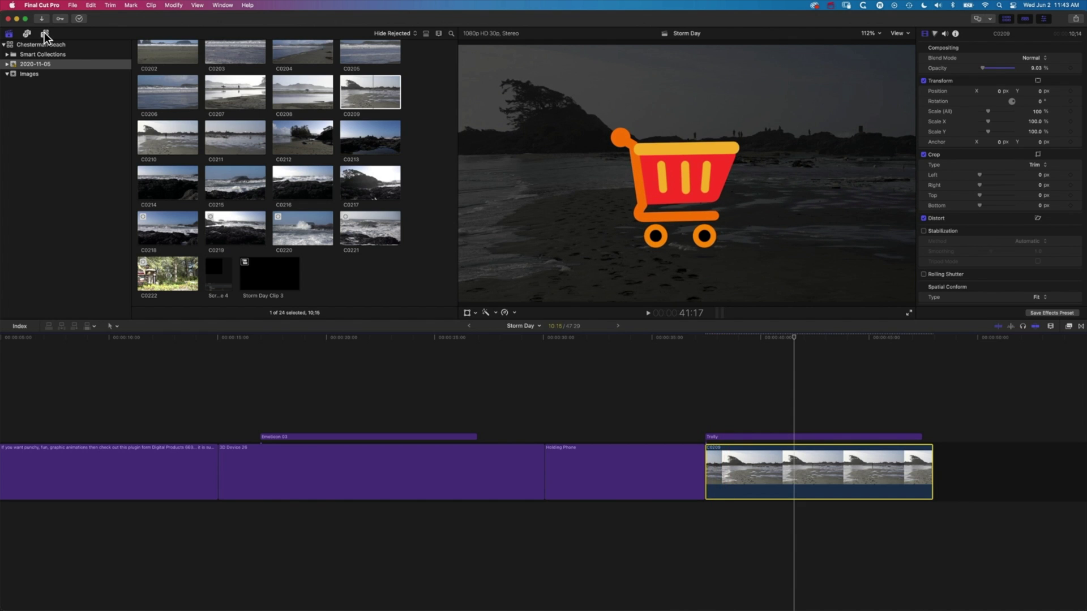
- Add the Television title from the pack's Icon Device group after clip C0209 and park the playhead over it
click(45, 32)
click(256, 171)
scroll(255, 171, down, 2)
click(255, 171)
click(206, 214)
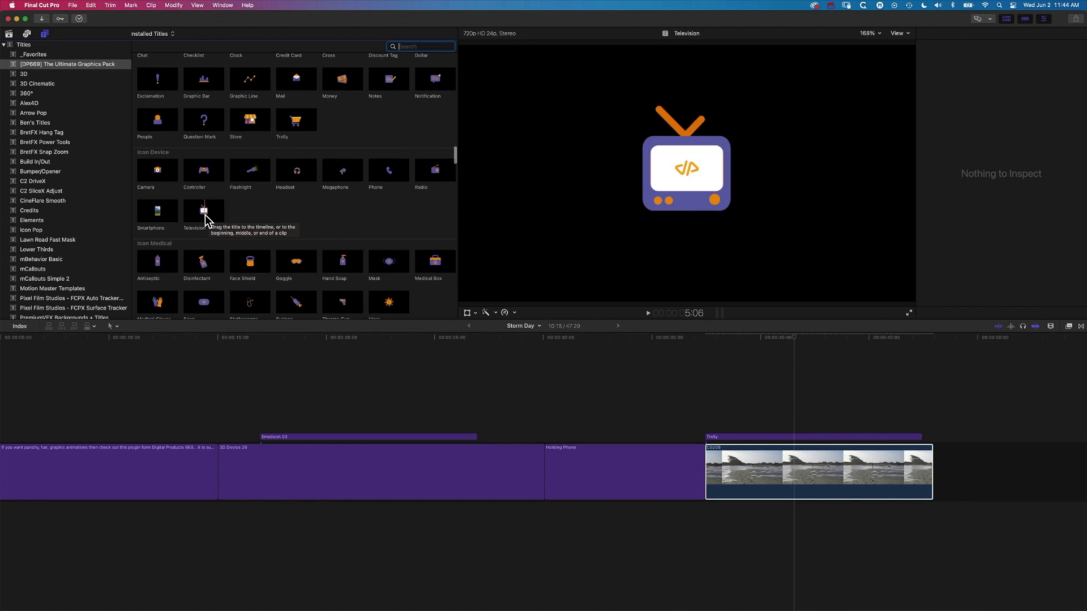
click(203, 210)
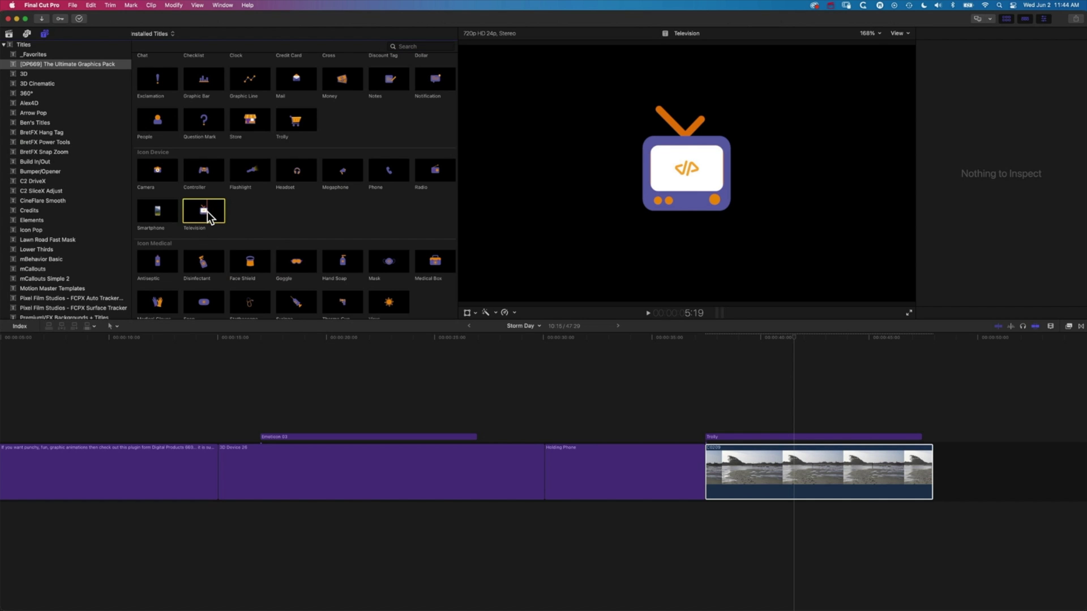
drag(201, 212, 939, 453)
scroll(940, 453, right, 5)
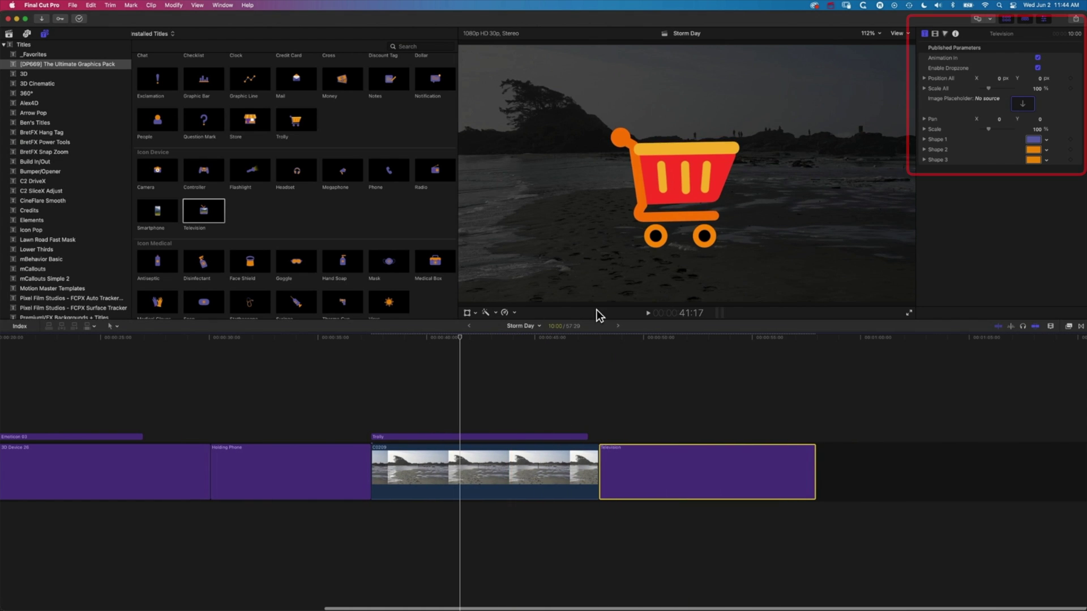
click(670, 338)
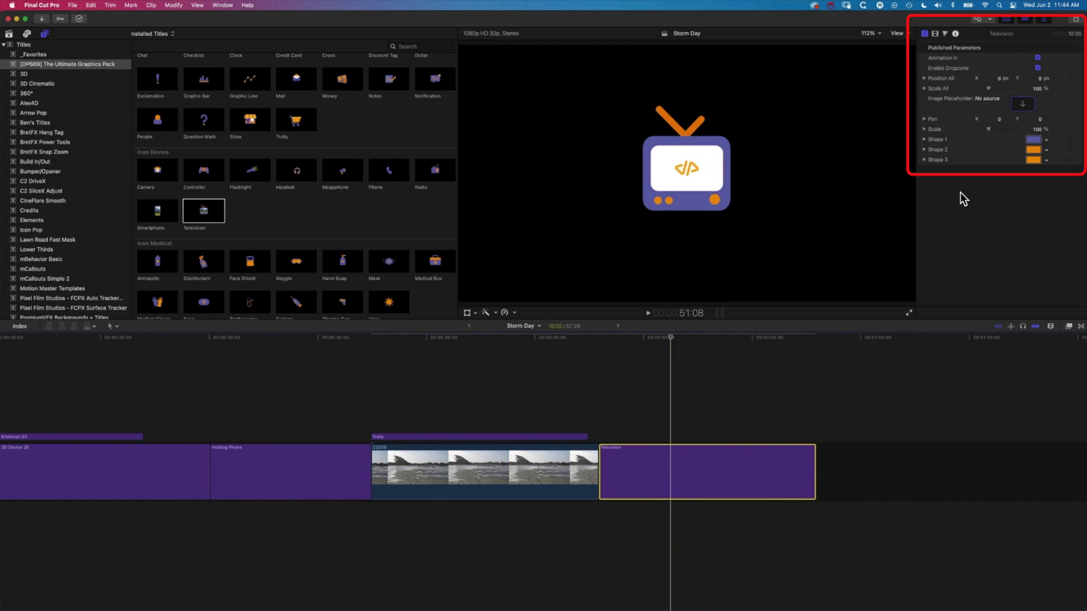
- Choose clip C0222 as the source for the Television title's Image Placeholder
click(1023, 105)
click(7, 34)
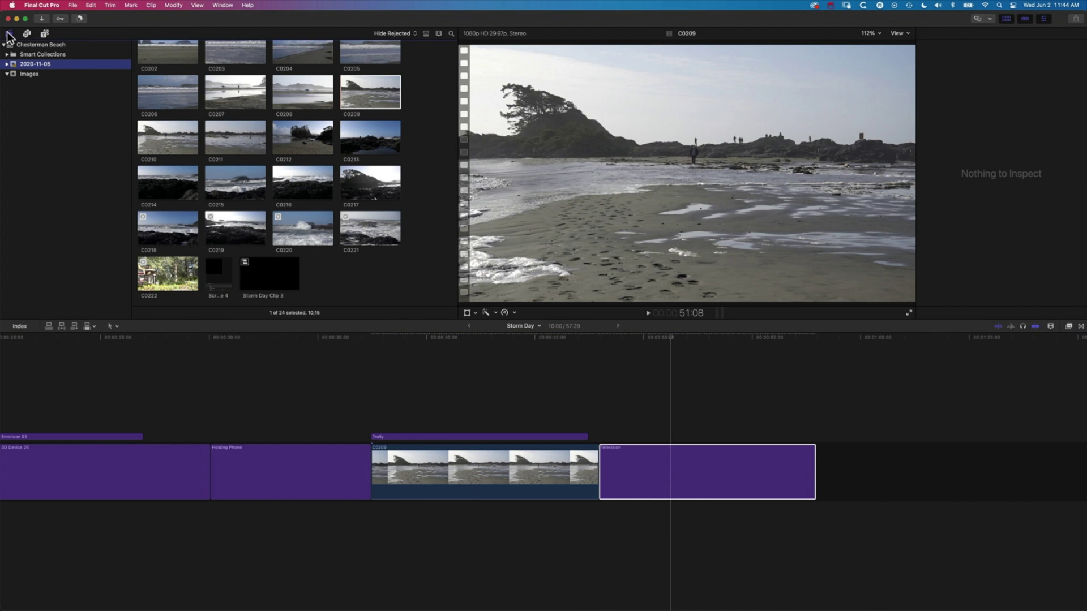
click(669, 470)
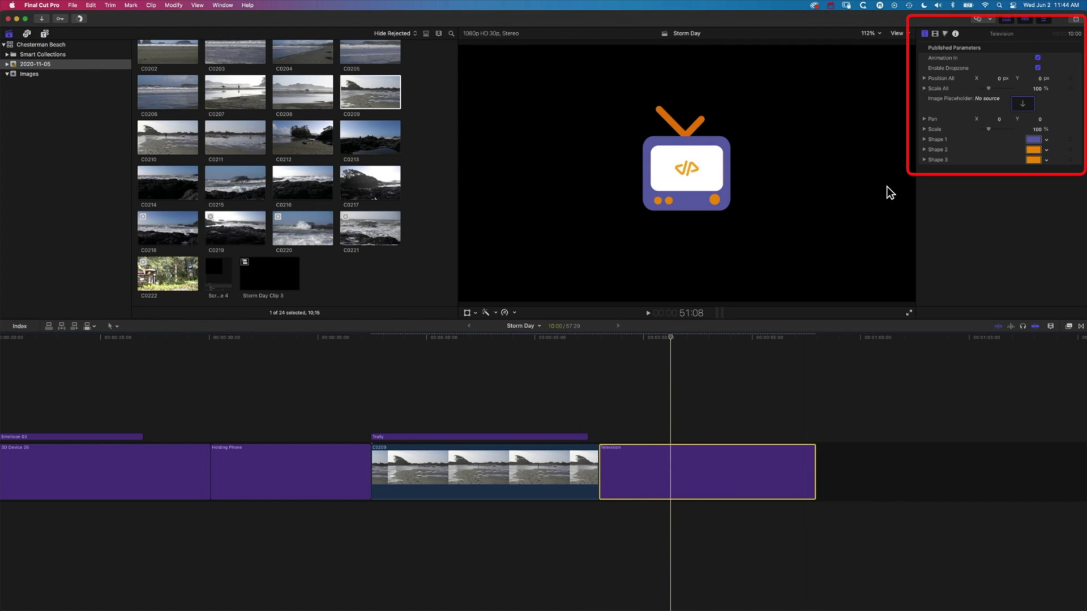
click(1023, 105)
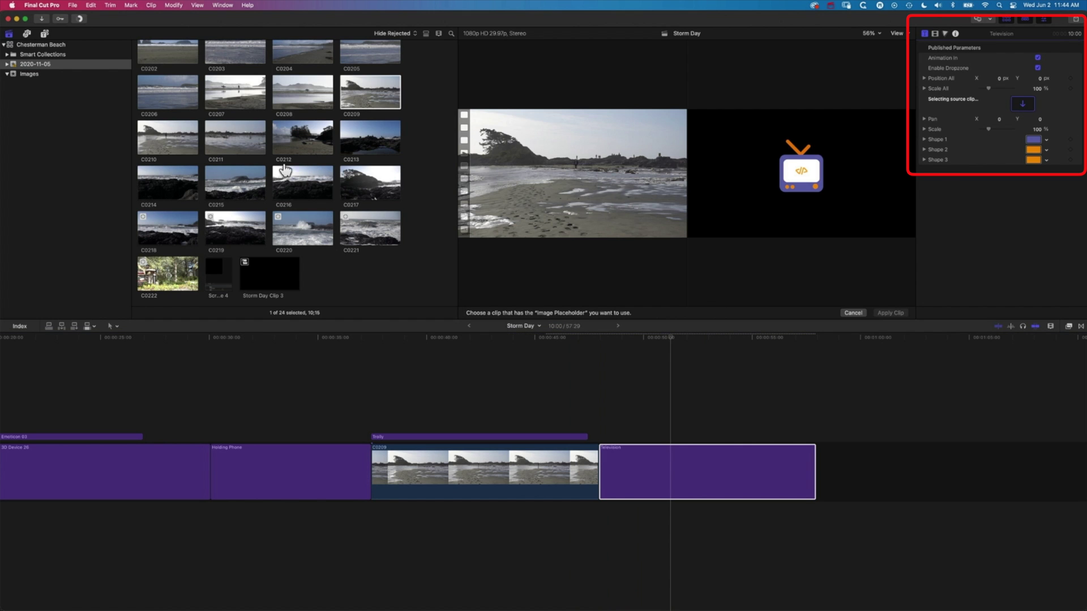
click(165, 277)
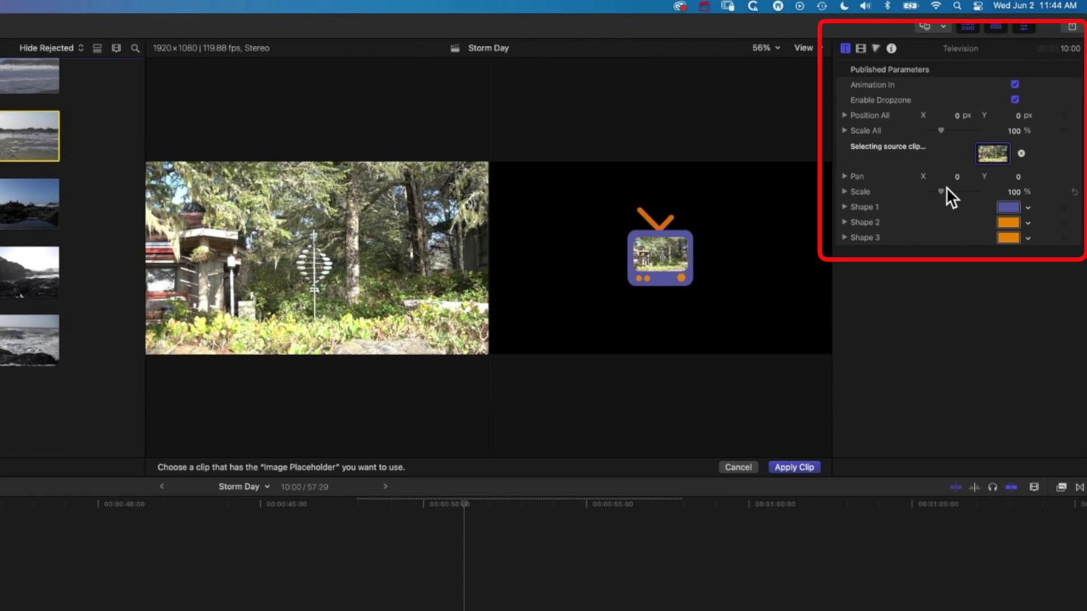
- Set the Television placeholder's Scale to 128% and Pan to X -1.0, Y 1.7, and apply the clip
drag(988, 127, 991, 126)
drag(944, 190, 1020, 176)
click(546, 494)
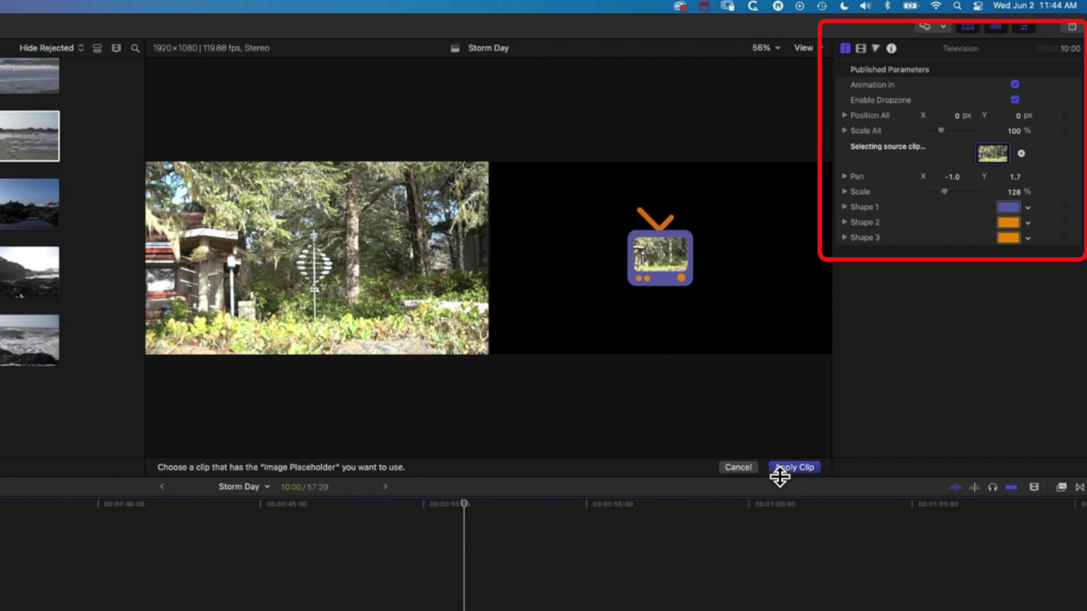
click(803, 469)
- Play the Television title from its start to review the clip on its screen
drag(463, 506, 359, 505)
key(space)
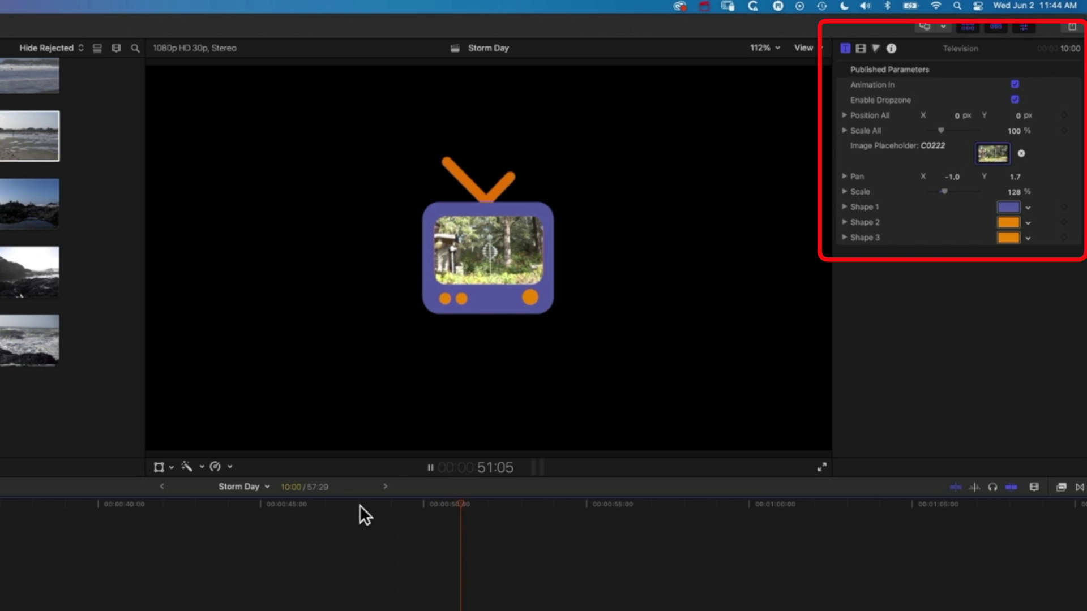
key(space)
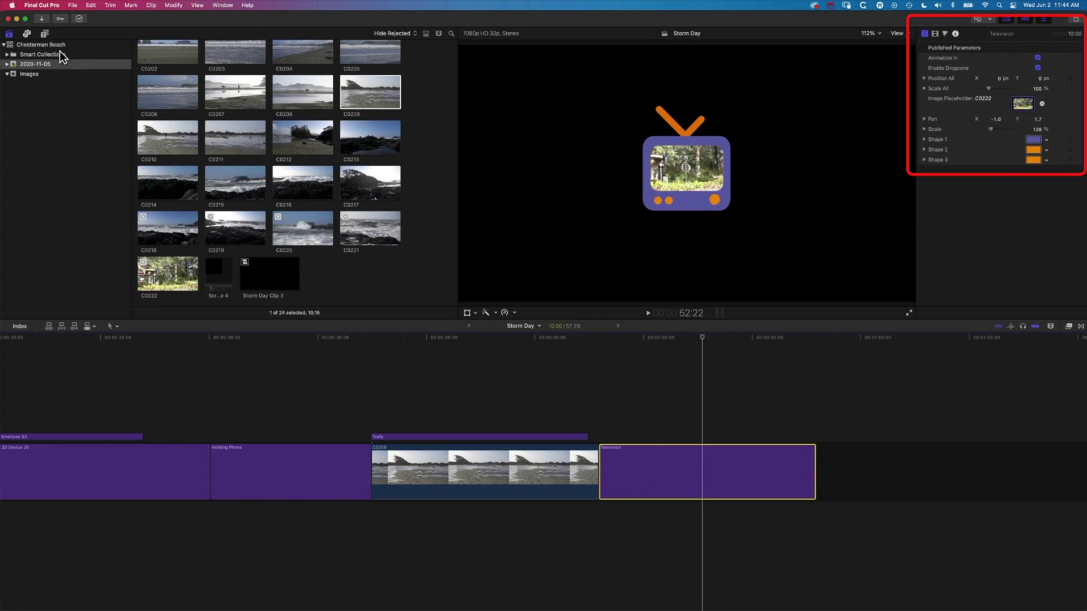
- Replace the Trolly title above clip C0209 with the Screen Recorder title from the Icon Technology group and play it
key(alt+super+1)
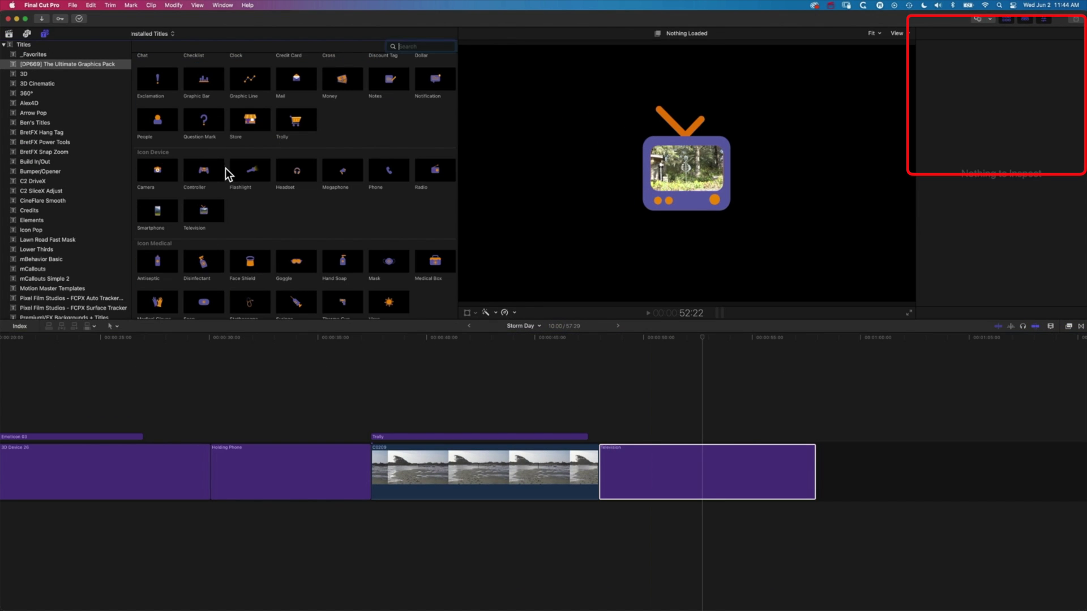
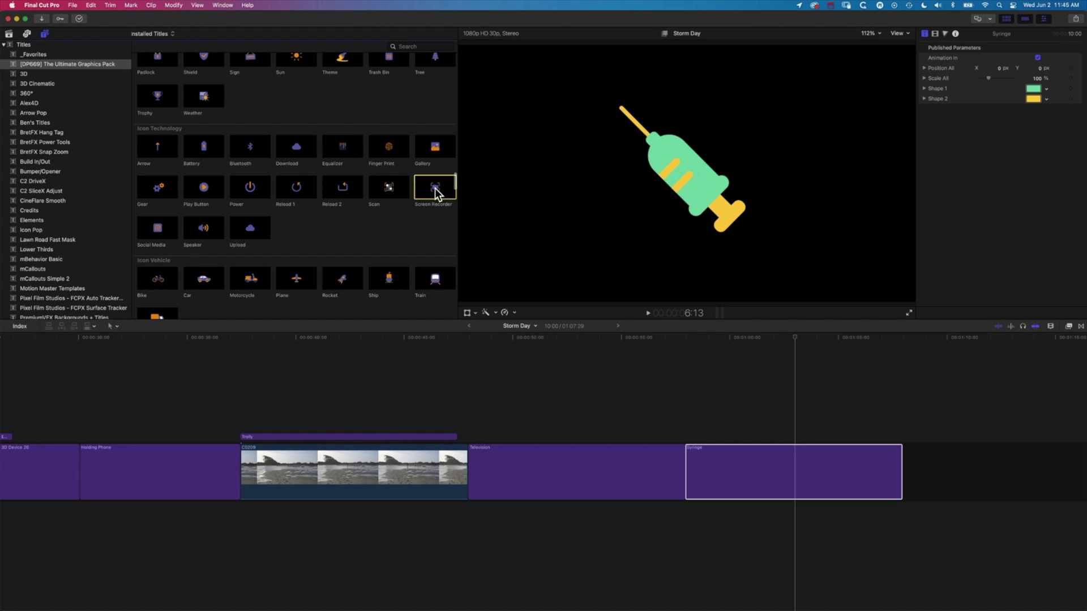
drag(435, 188, 244, 425)
click(320, 437)
key(Delete)
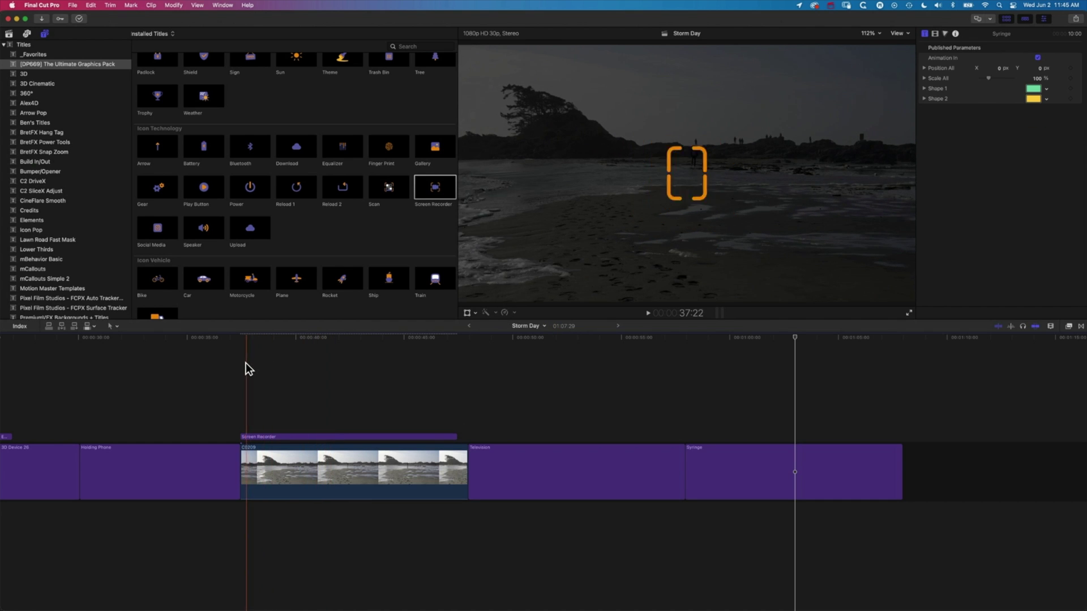
key(space)
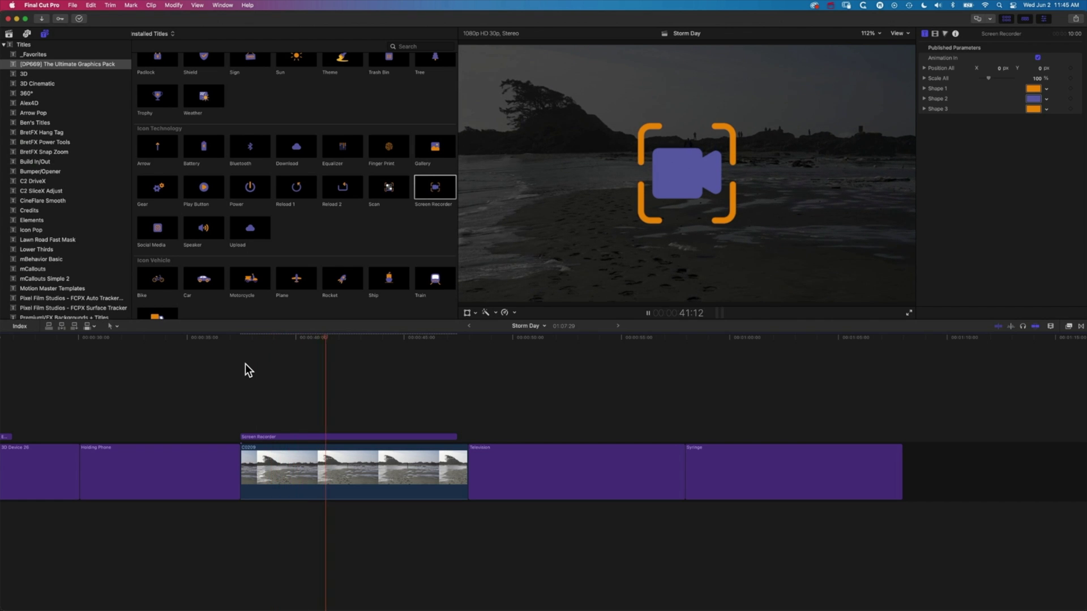
key(space)
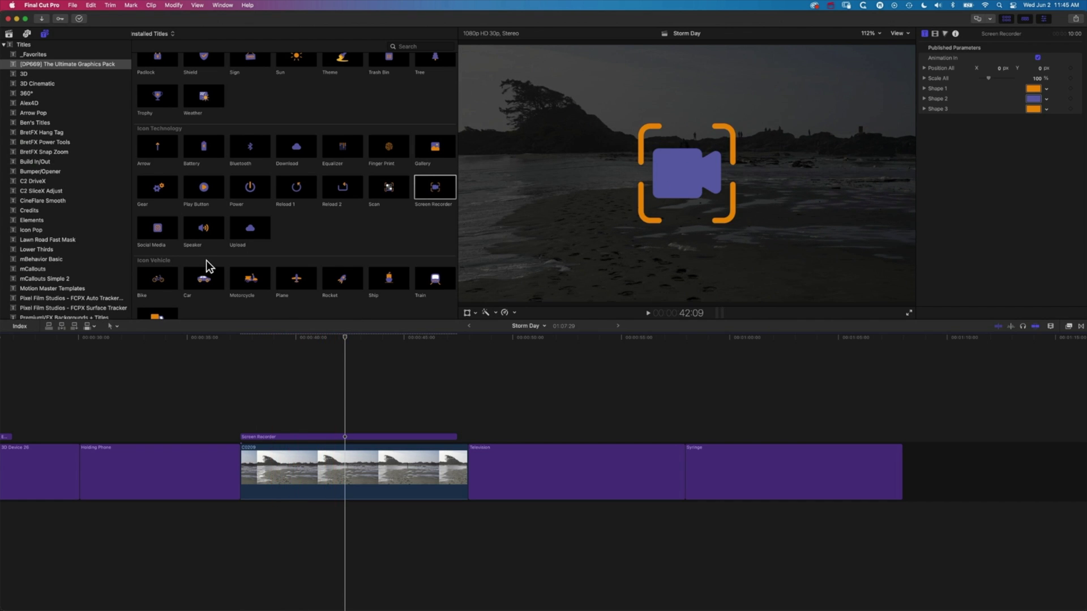
- Add the Bike title from the Icon Vehicle group after the Syringe title and play it from its start
scroll(205, 262, down, 5)
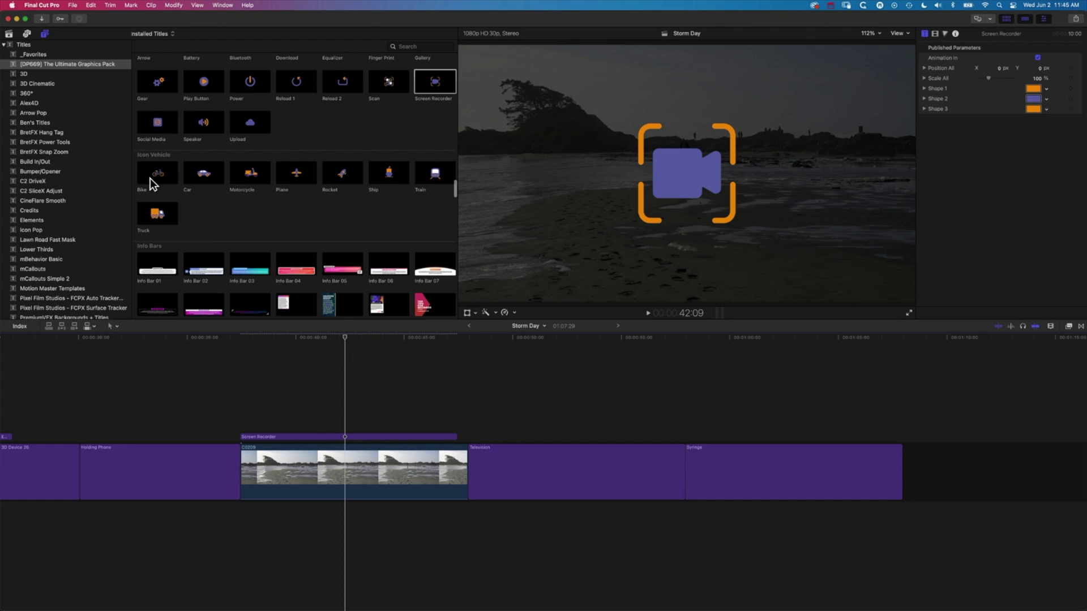
click(160, 179)
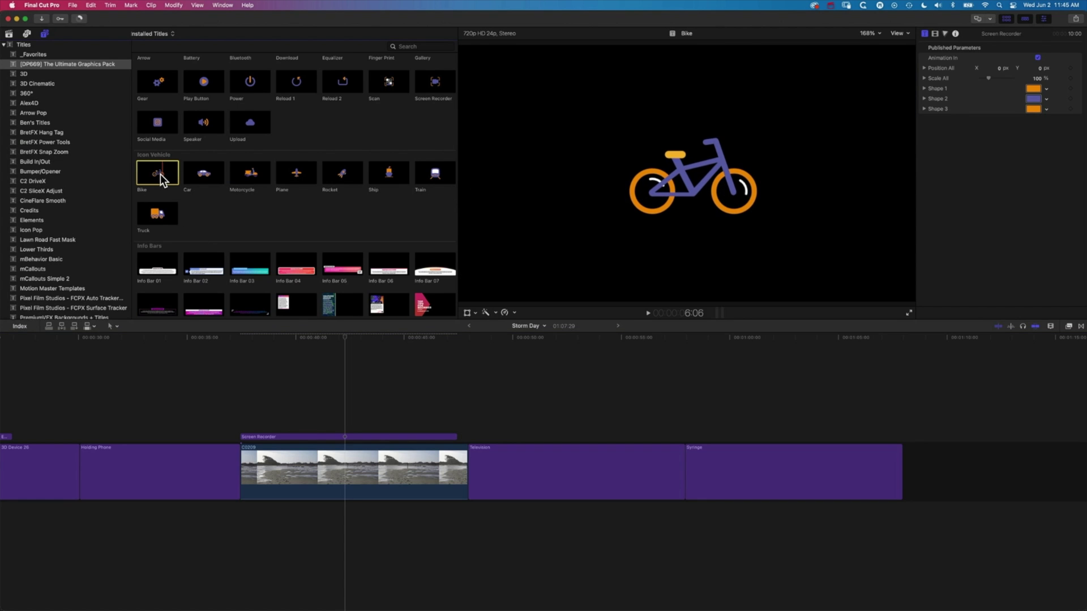
drag(161, 179, 910, 475)
scroll(911, 473, right, 5)
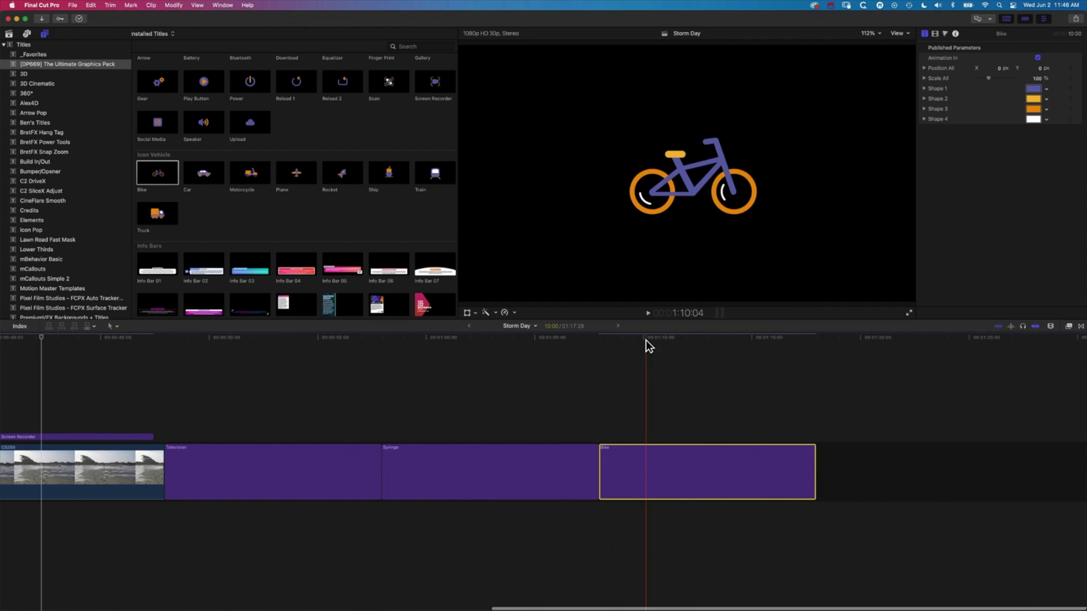
key(space)
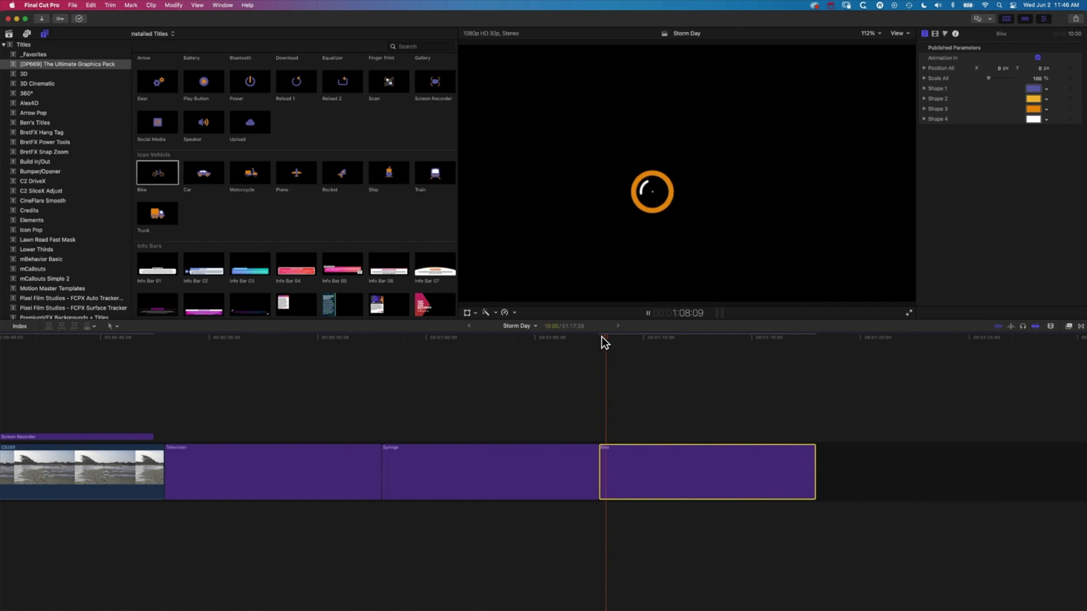
key(space)
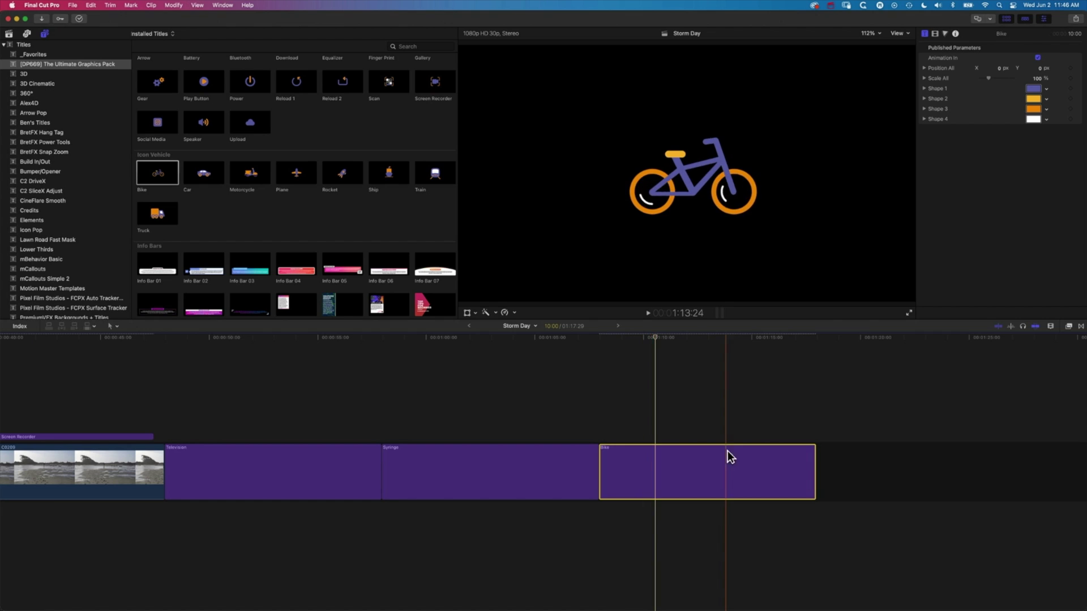
- Change the Bike title's Shape 3 colour to the saved yellow swatch
click(1034, 109)
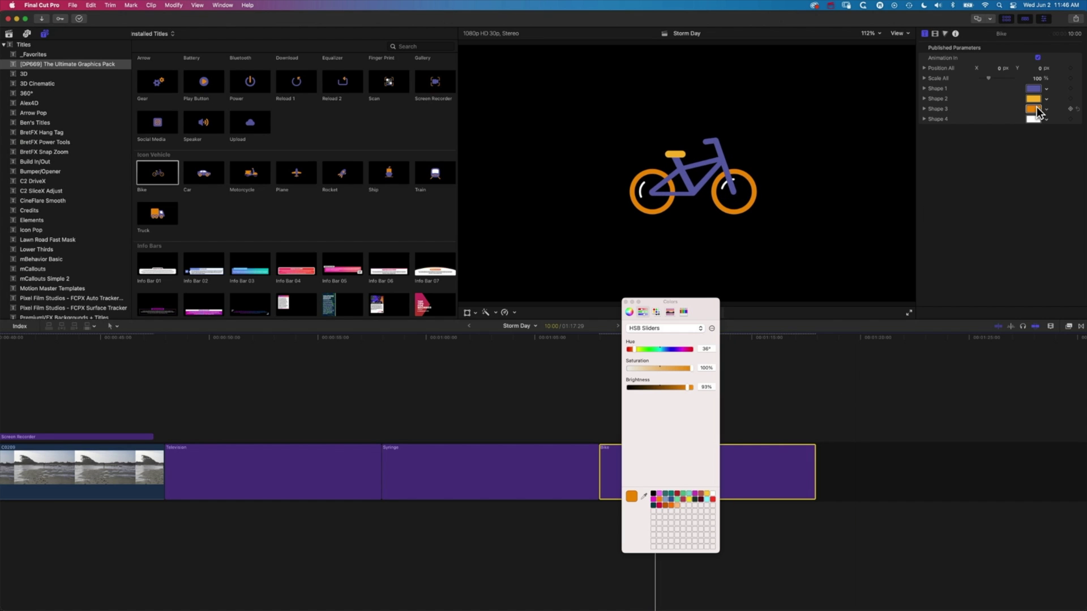
click(689, 500)
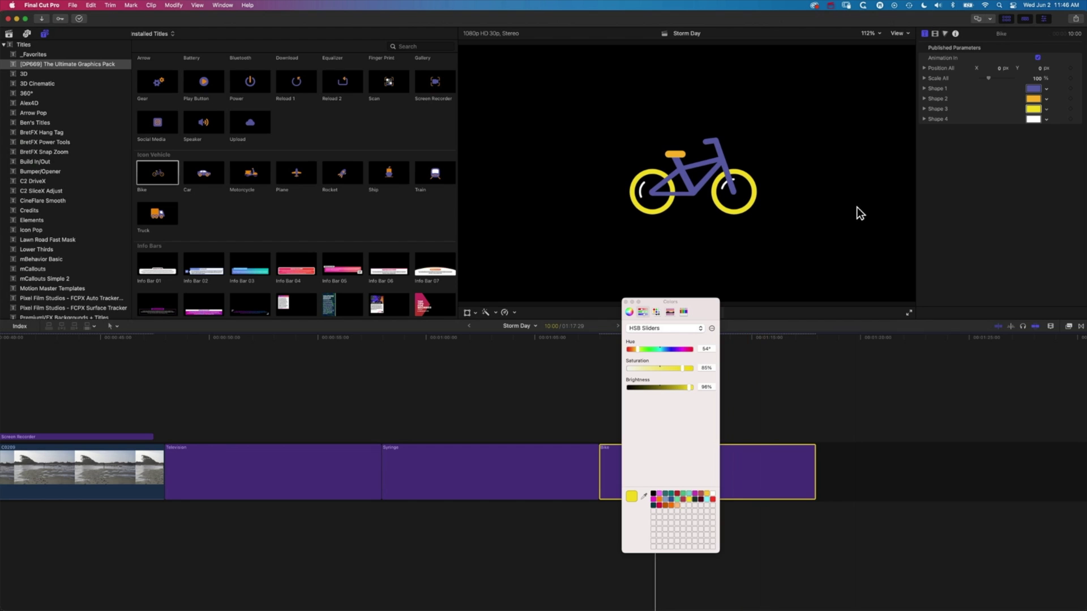
- Change the Bike title's Shape 1 colour to the saved magenta swatch
click(1038, 90)
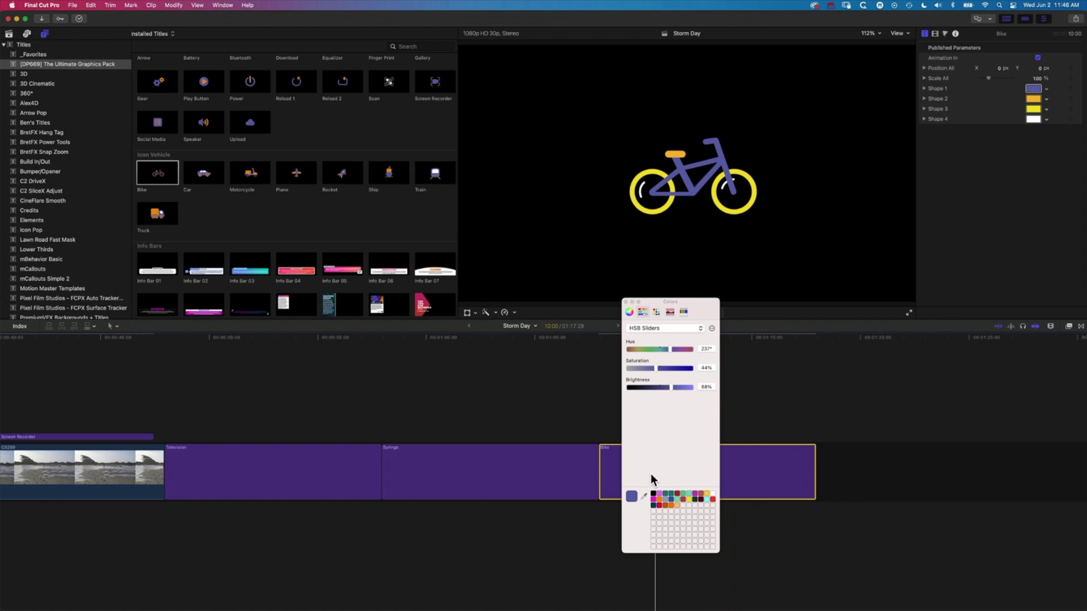
click(654, 499)
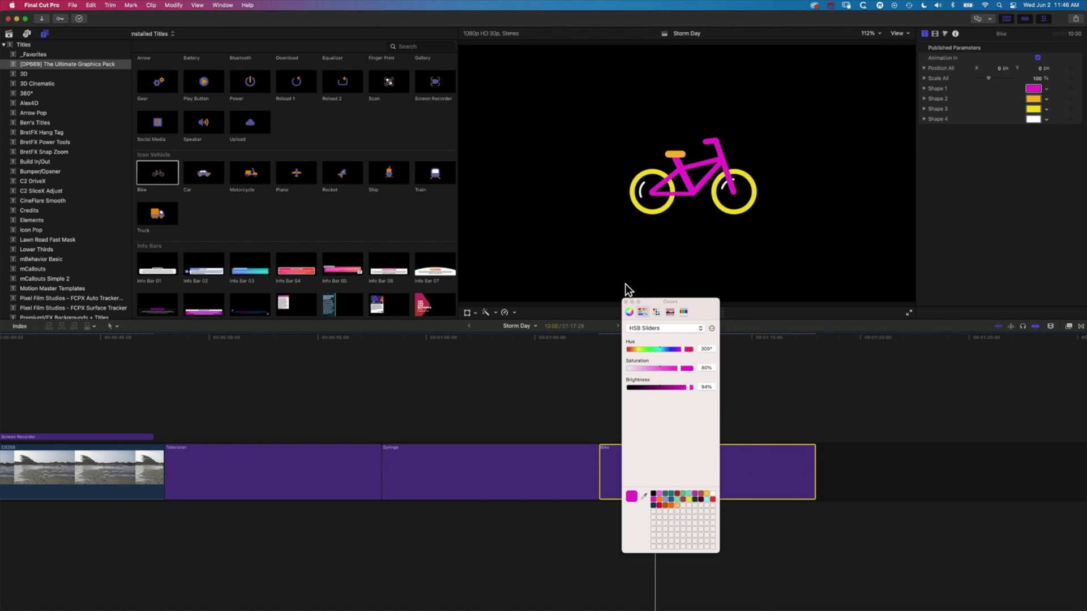
click(626, 302)
- Play the recoloured Bike title from its start to review its build-in animation
drag(652, 338, 603, 338)
key(space)
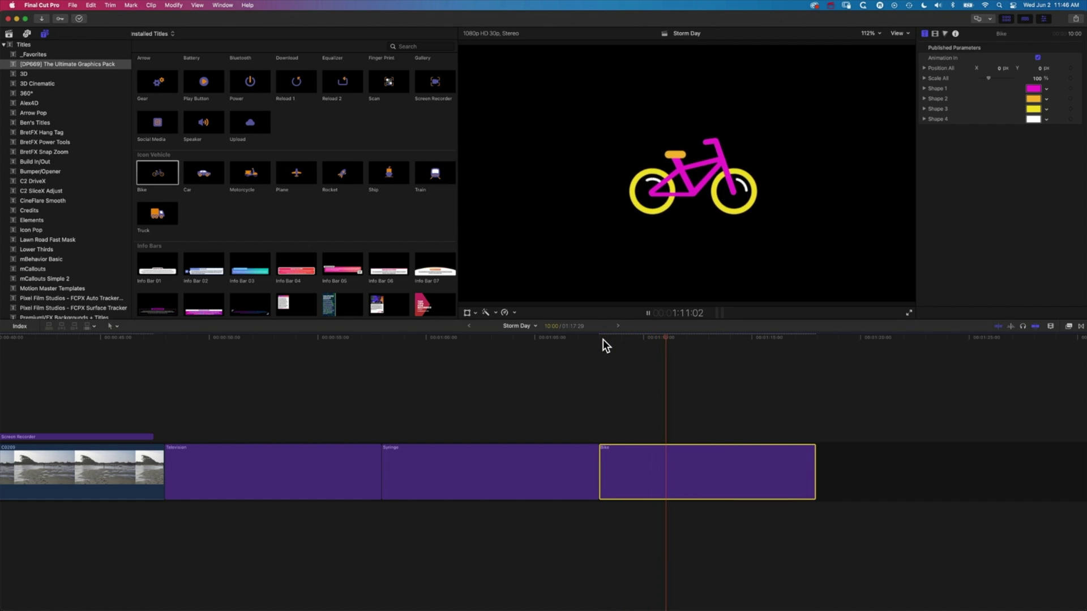
key(space)
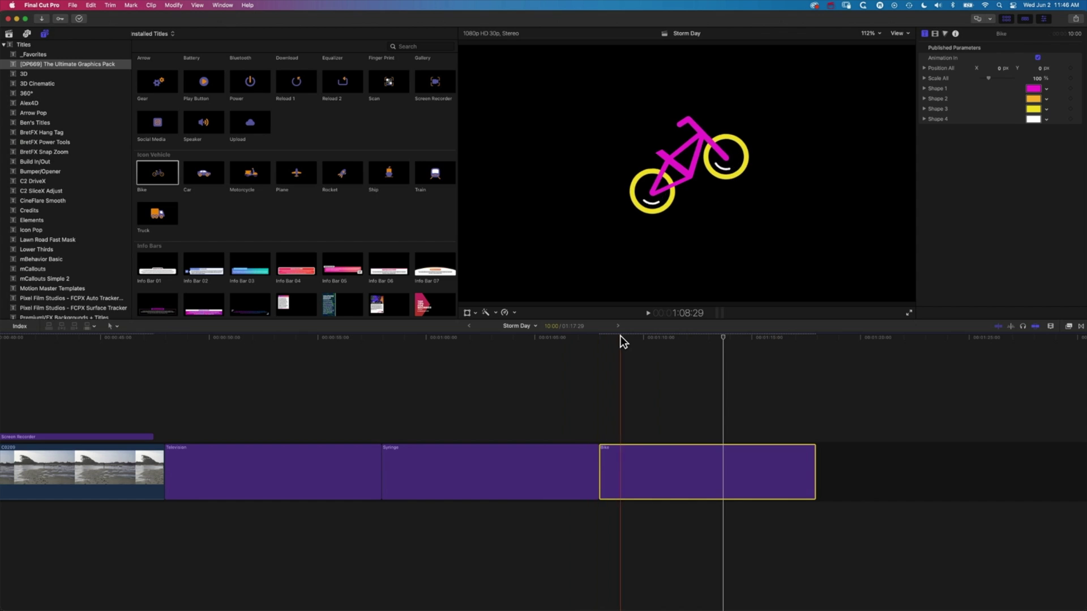
click(600, 337)
key(space)
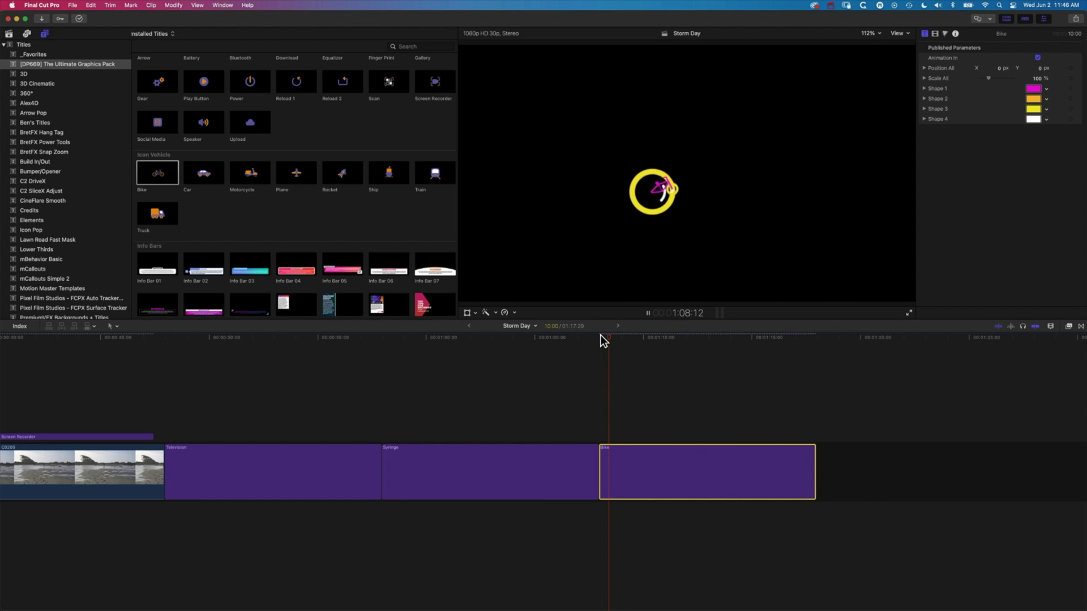
key(space)
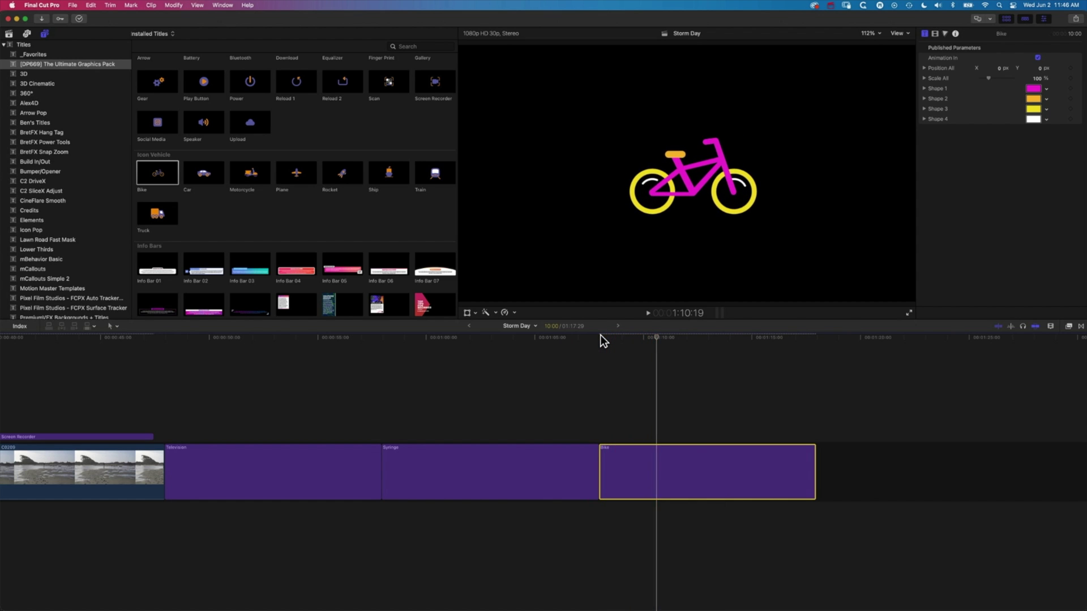
- Animate the Bike title's position with a transform keyframe at 1:10:19 and a horizontal move off the frame's right edge at 1:13:05
click(467, 313)
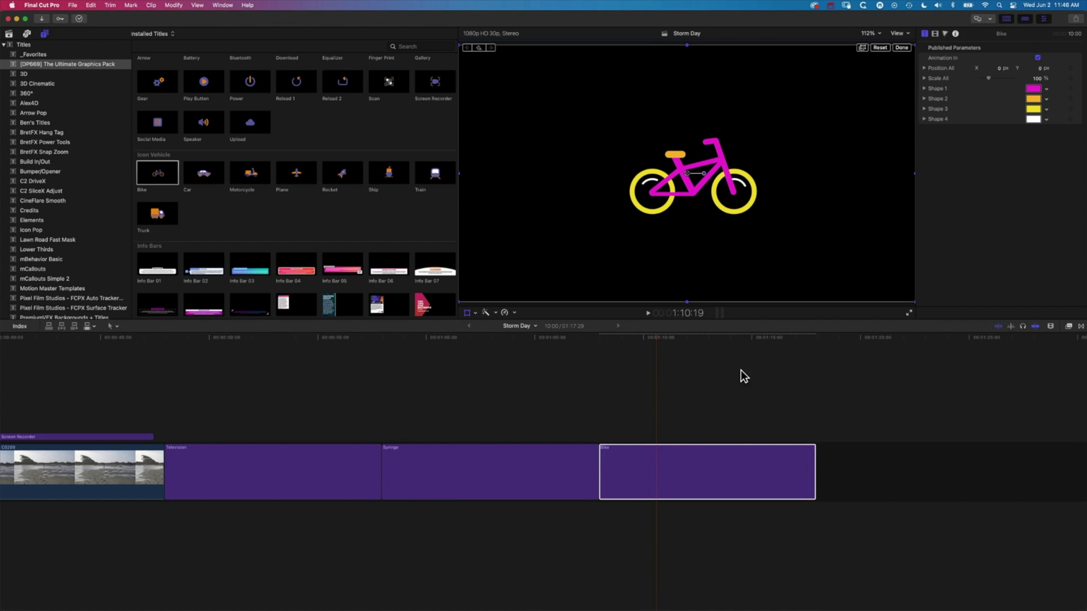
key(space)
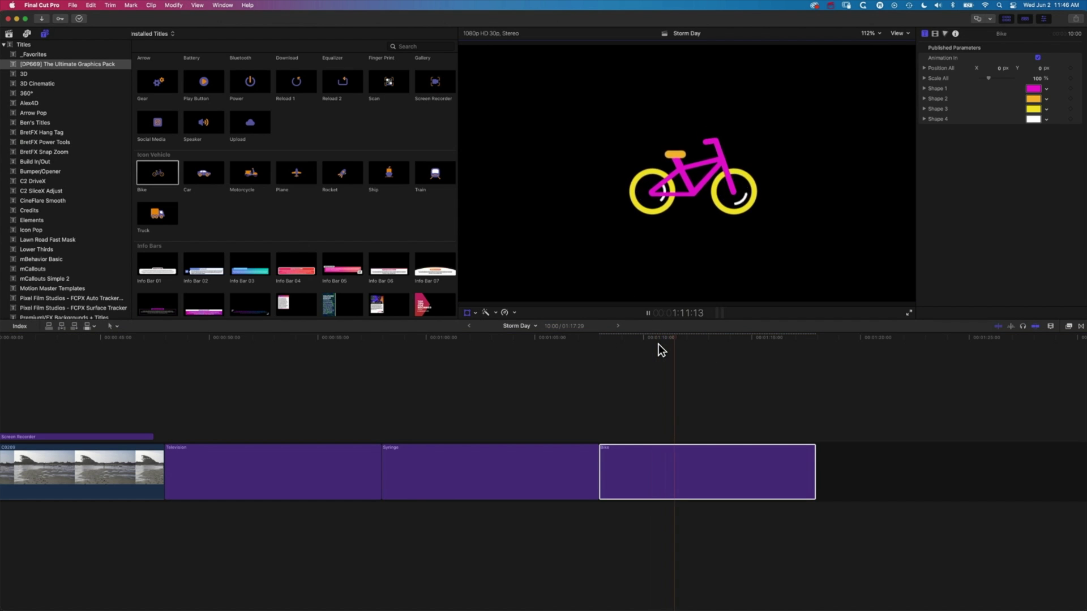
key(space)
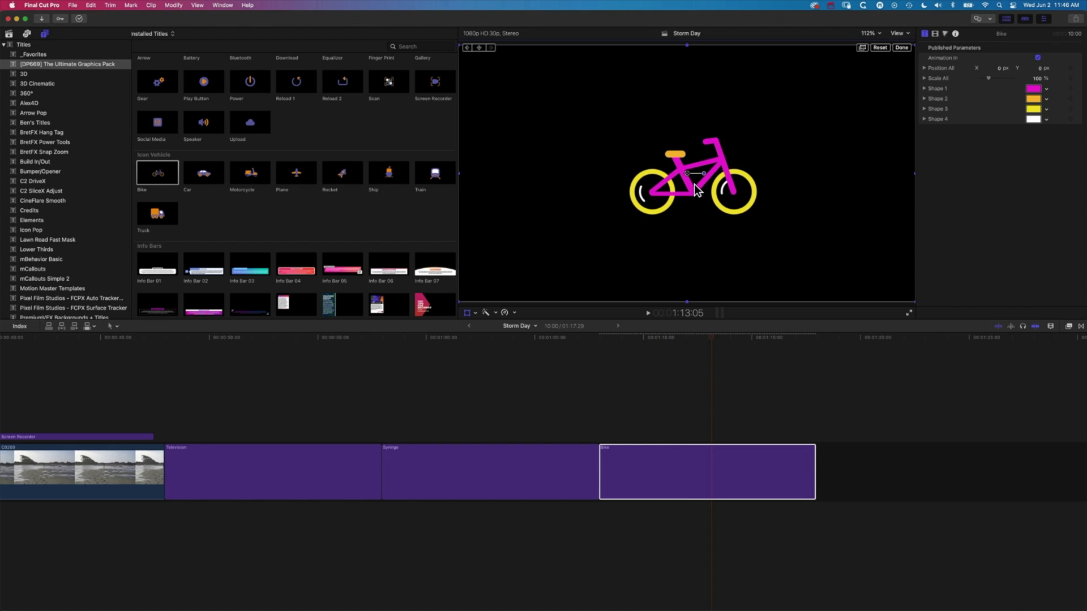
drag(695, 176, 983, 169)
- Play the Bike title from its start to check the keyframed exit movement
click(601, 336)
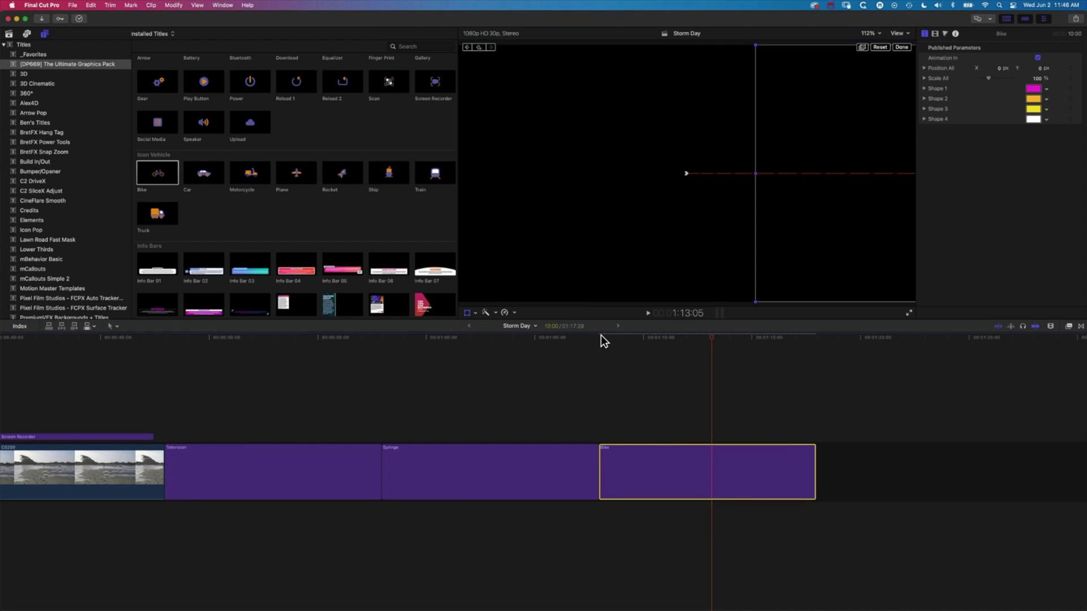
key(space)
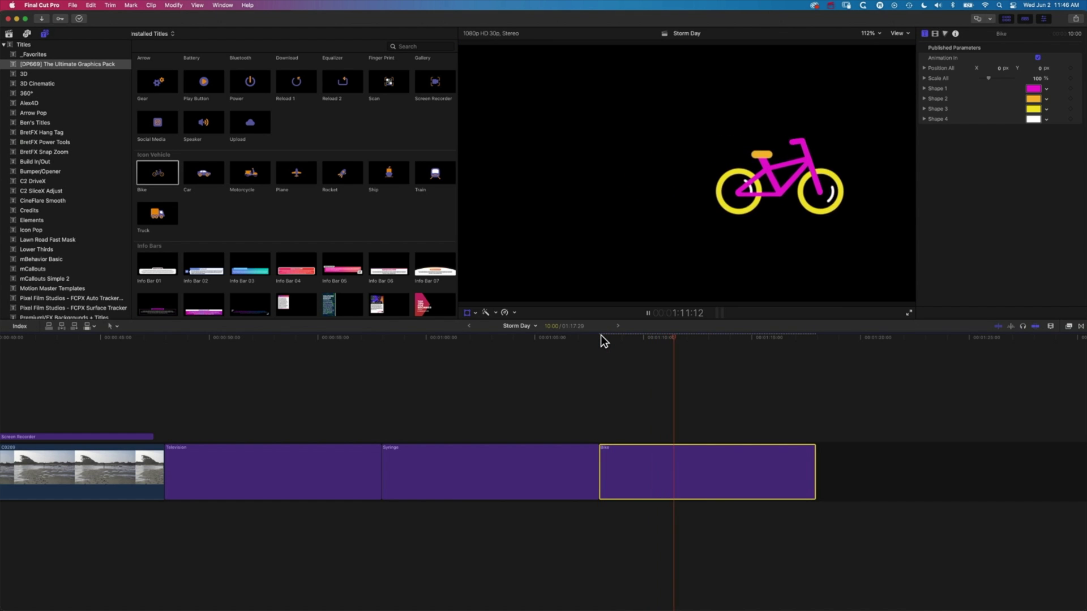
key(space)
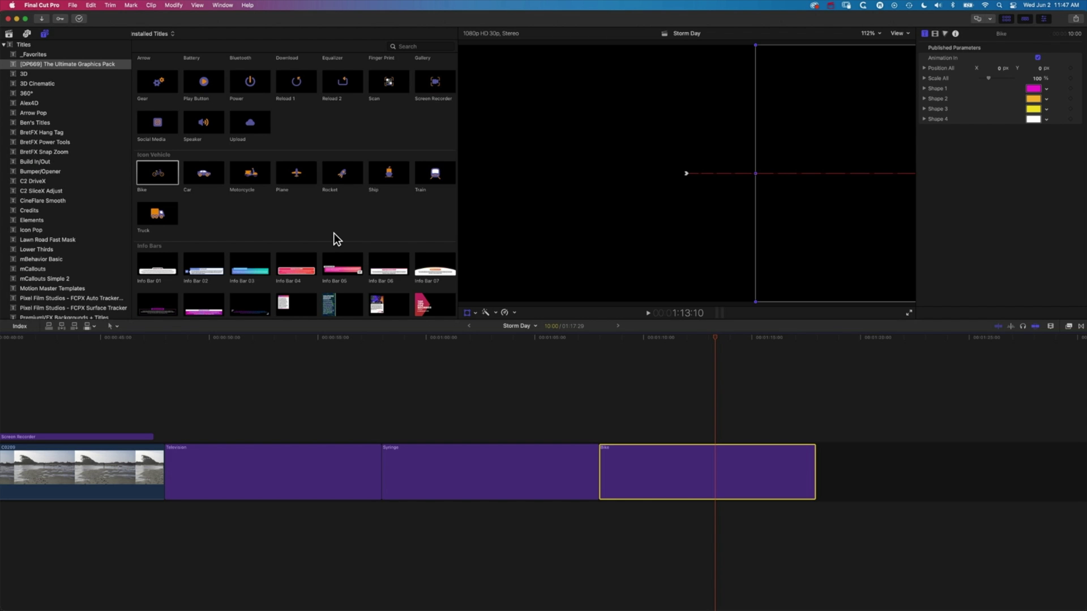
- Add the Infographic 11 title from the Infographics group to the timeline after the Bike title
scroll(331, 232, down, 5)
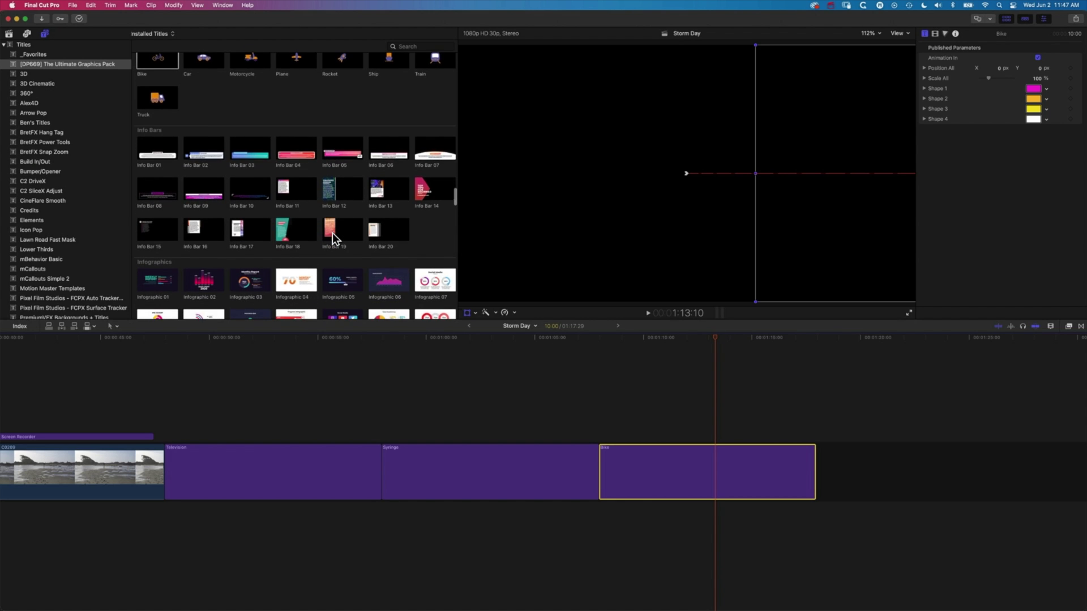
scroll(331, 232, down, 7)
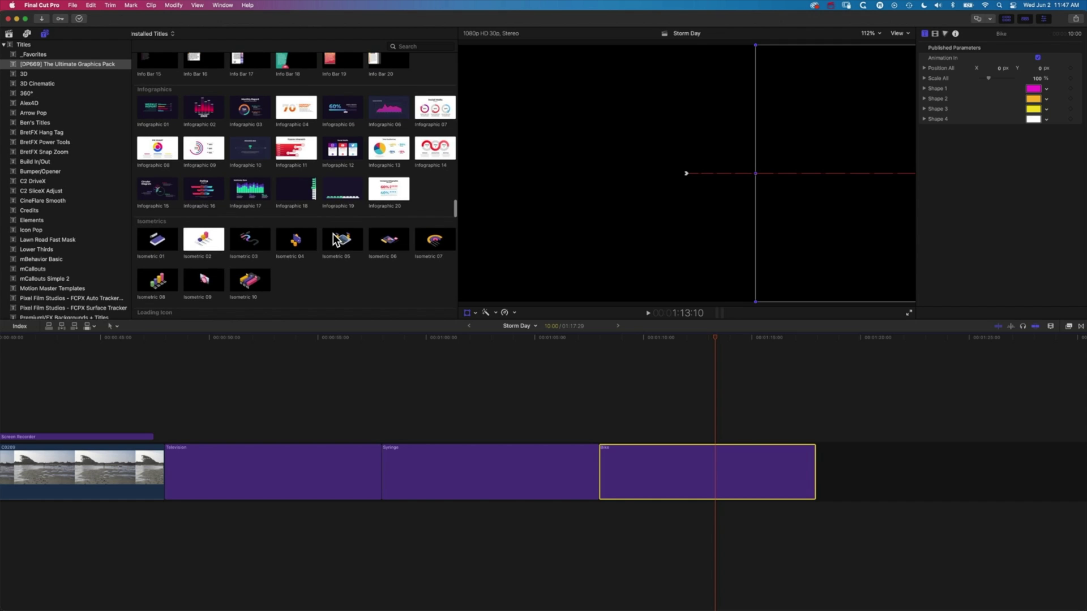
scroll(334, 239, up, 1)
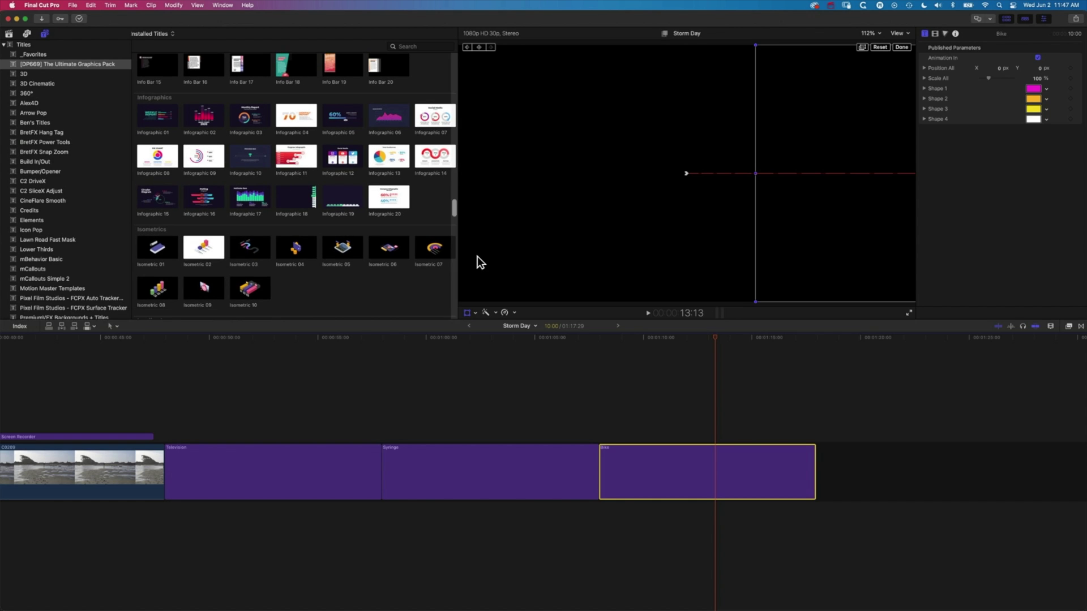
click(161, 119)
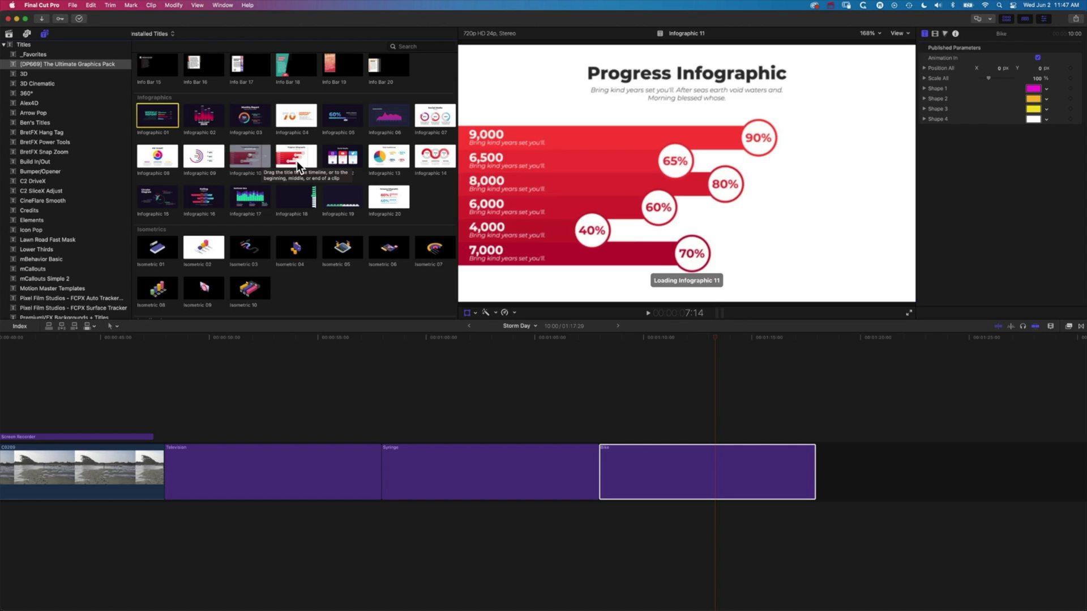
drag(290, 159, 808, 376)
scroll(813, 383, right, 5)
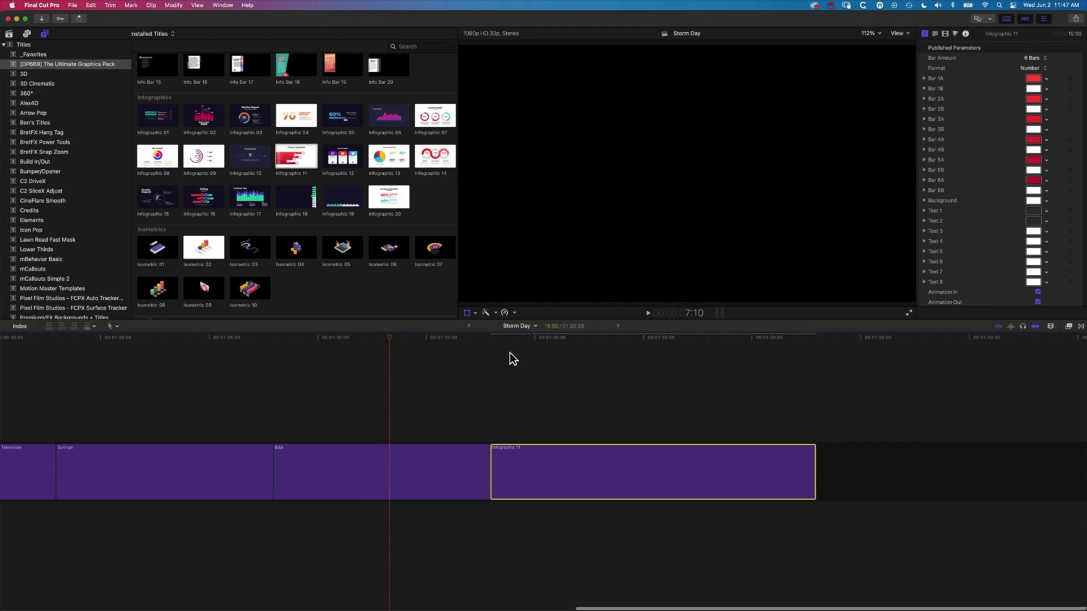
- Play the Infographic 11 title from its start and turn off the transform overlay in the viewer
click(491, 335)
key(space)
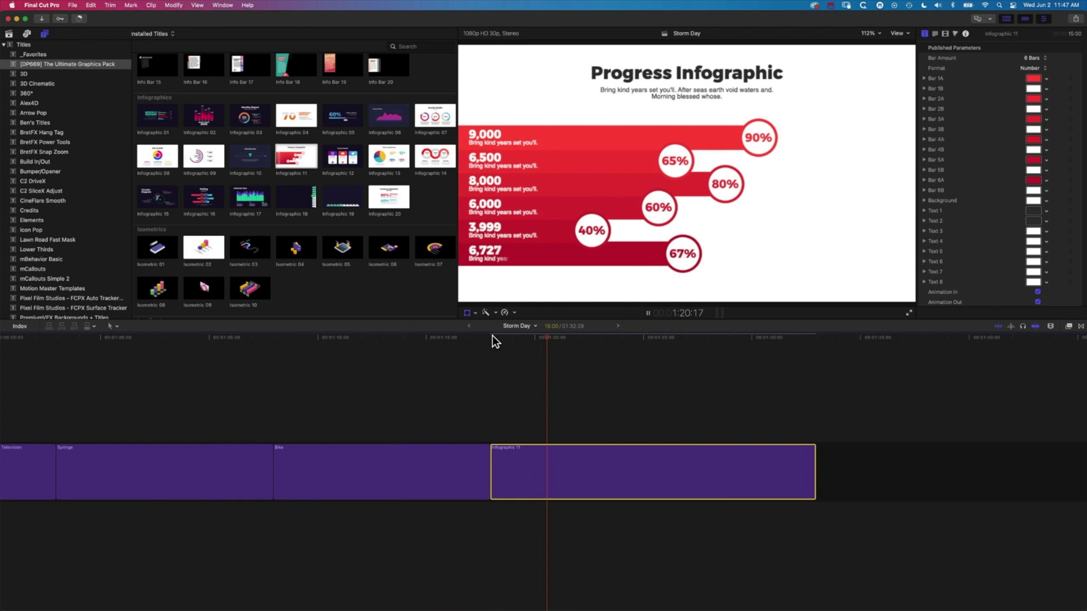
key(space)
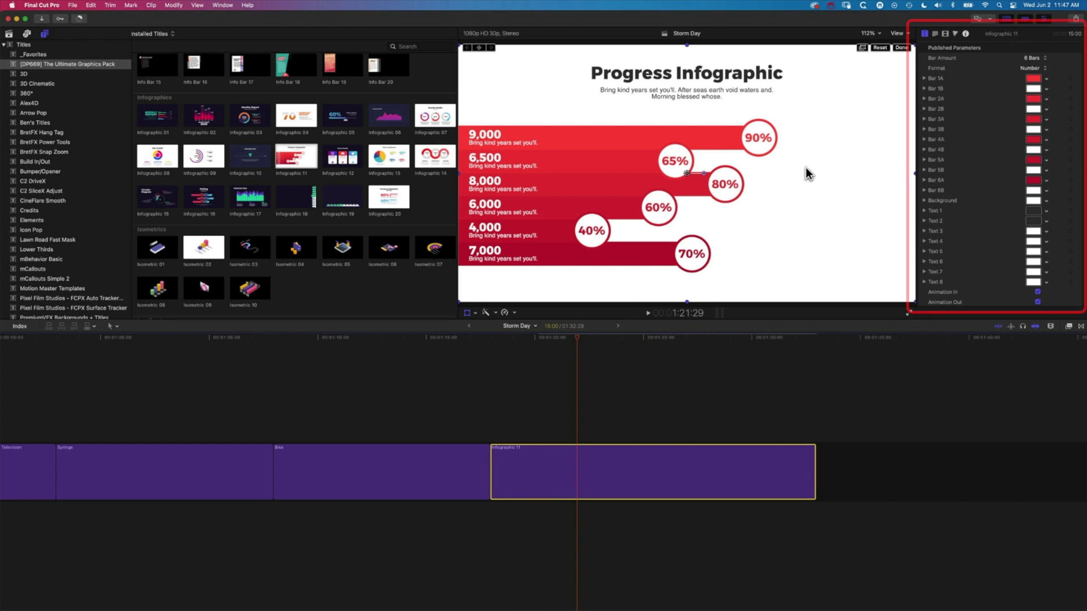
click(467, 314)
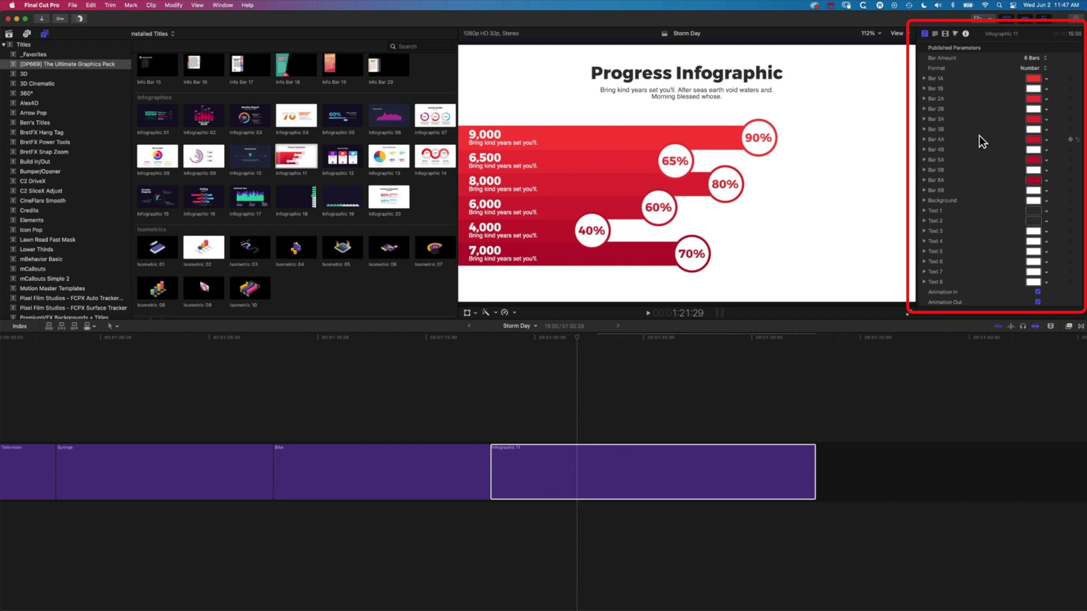
- Try the saved orange swatch on the infographic's Bar 1A, and settle on the light green swatch
click(1033, 79)
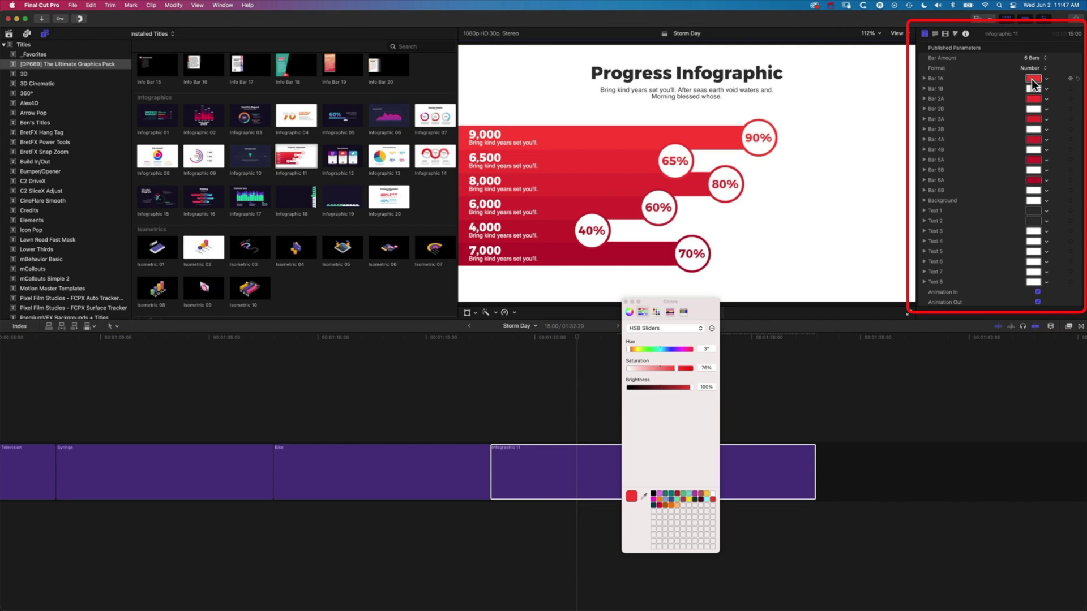
click(670, 506)
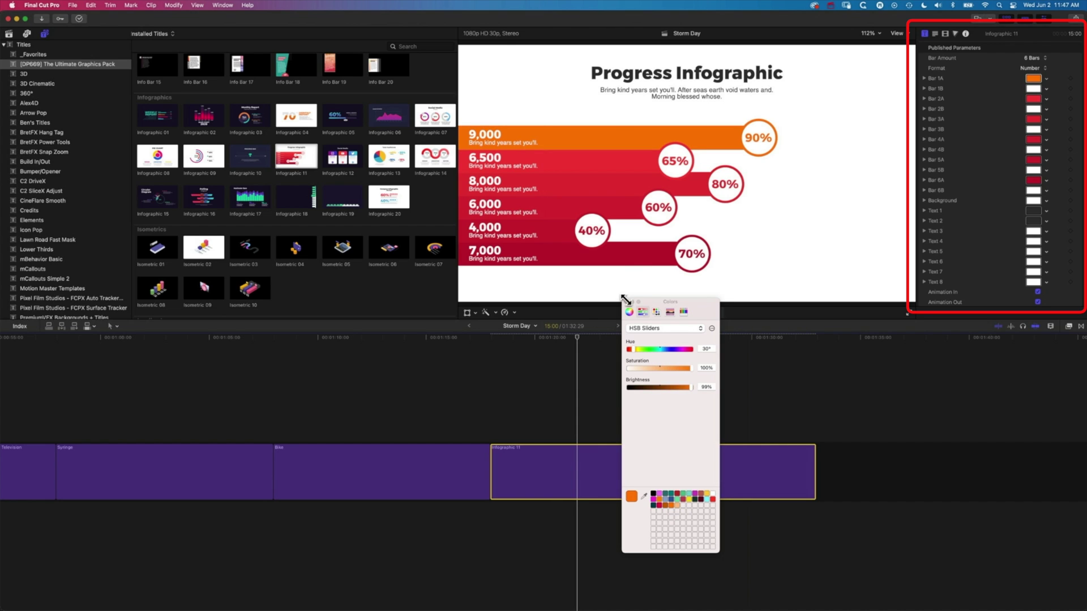
click(677, 499)
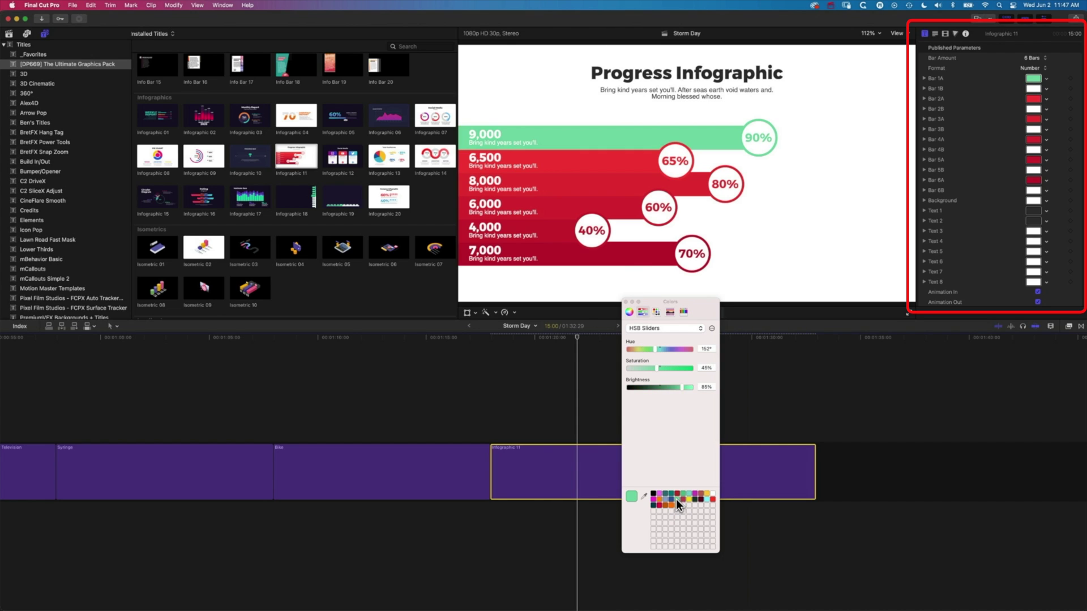
click(626, 303)
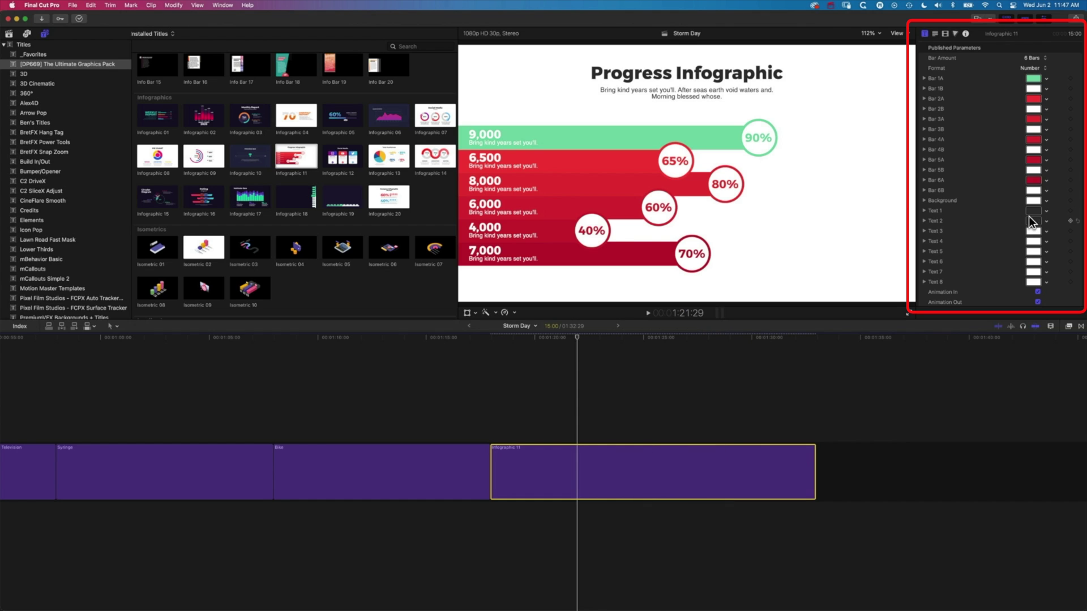
- Change the infographic's Bar 4A colour to the saved golden yellow swatch
click(1033, 141)
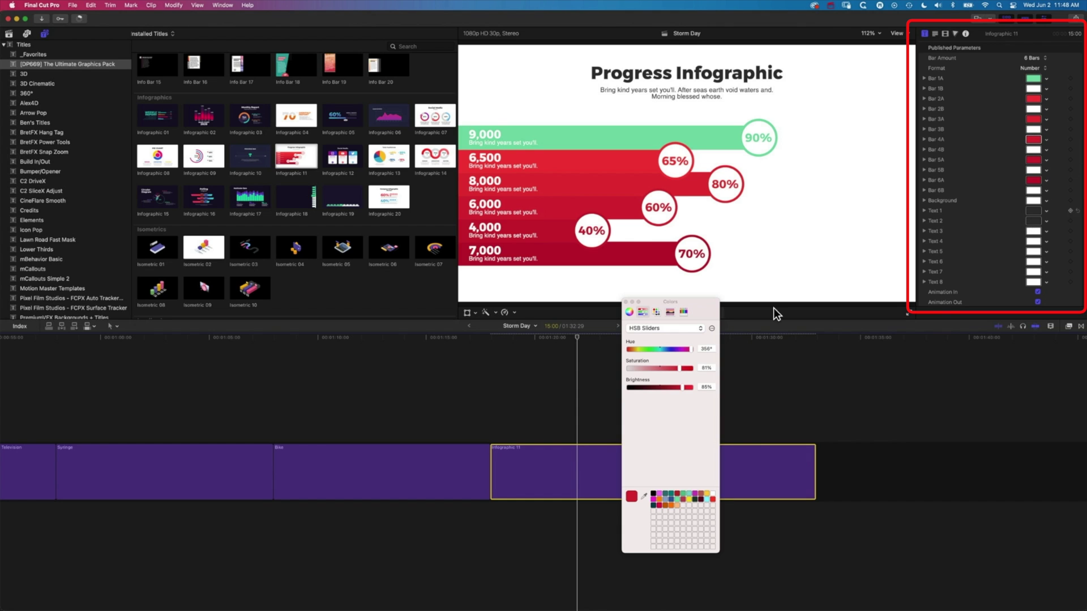
click(707, 495)
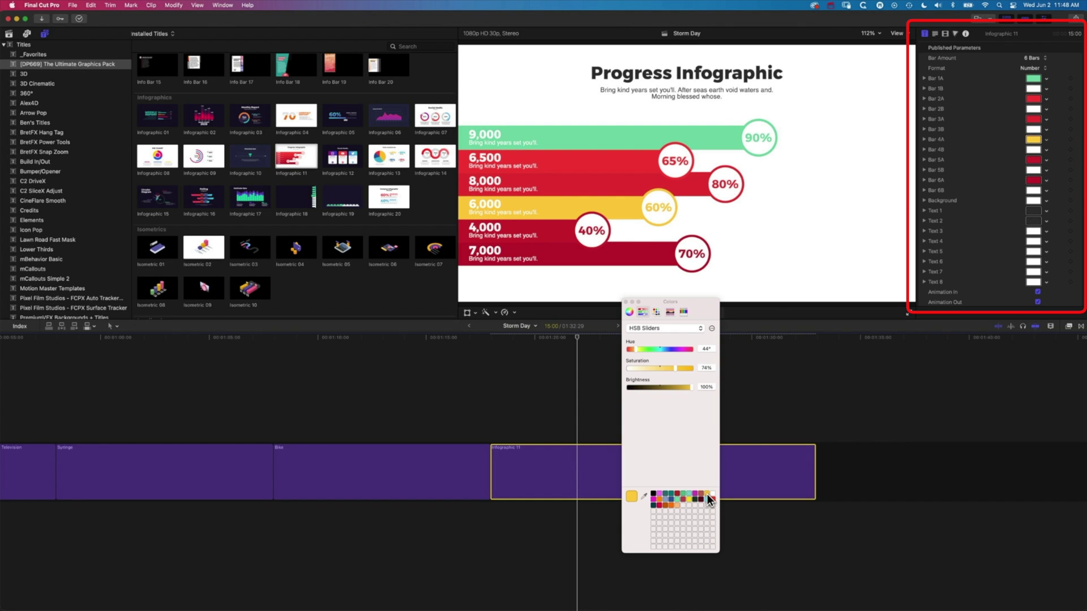
click(625, 302)
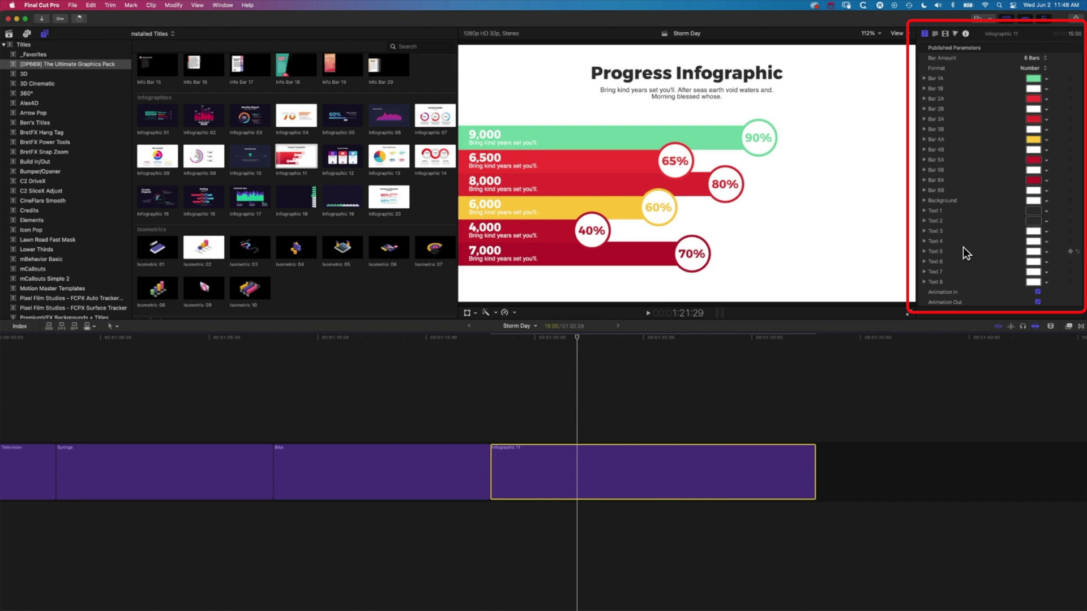
- Set the lengths of Bars 1 to 5 to about 58, 95, 73, 55 and 39, and the Highest Amount to 5000
scroll(970, 247, down, 8)
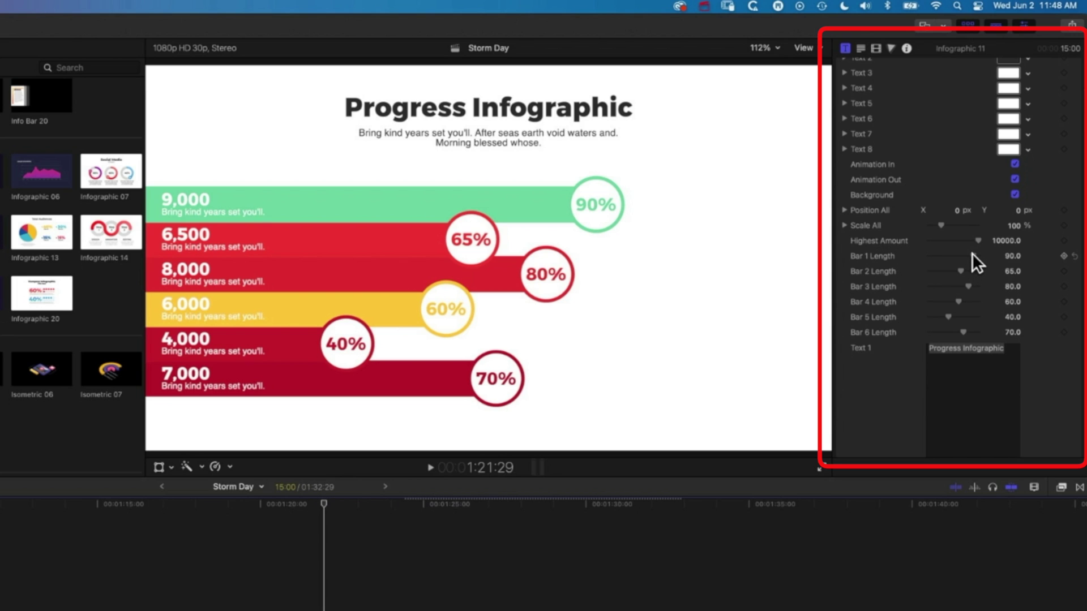
drag(970, 253, 949, 317)
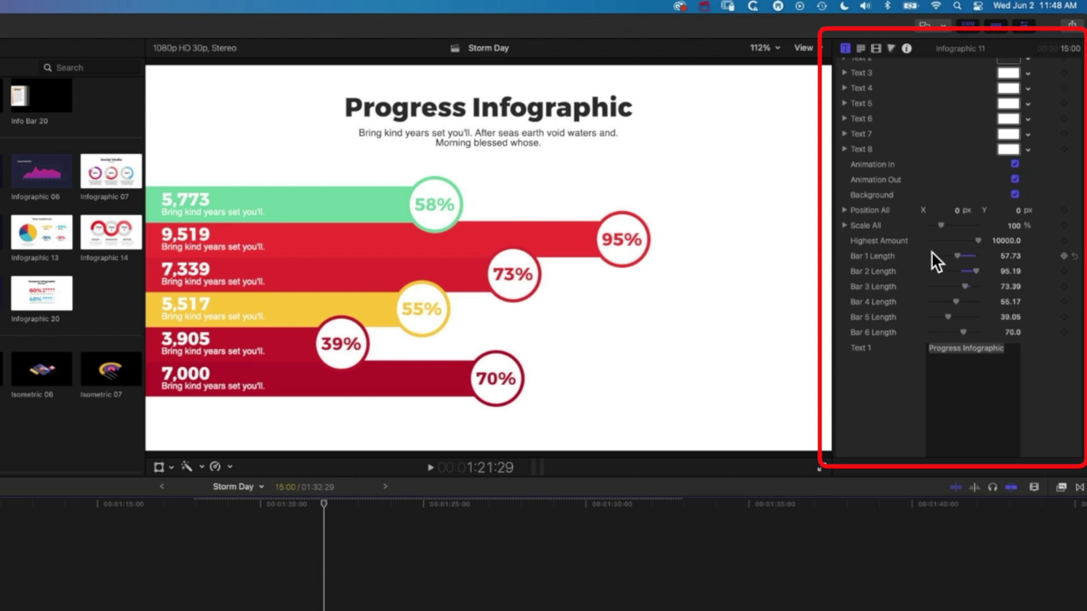
click(1008, 240)
text(5000)
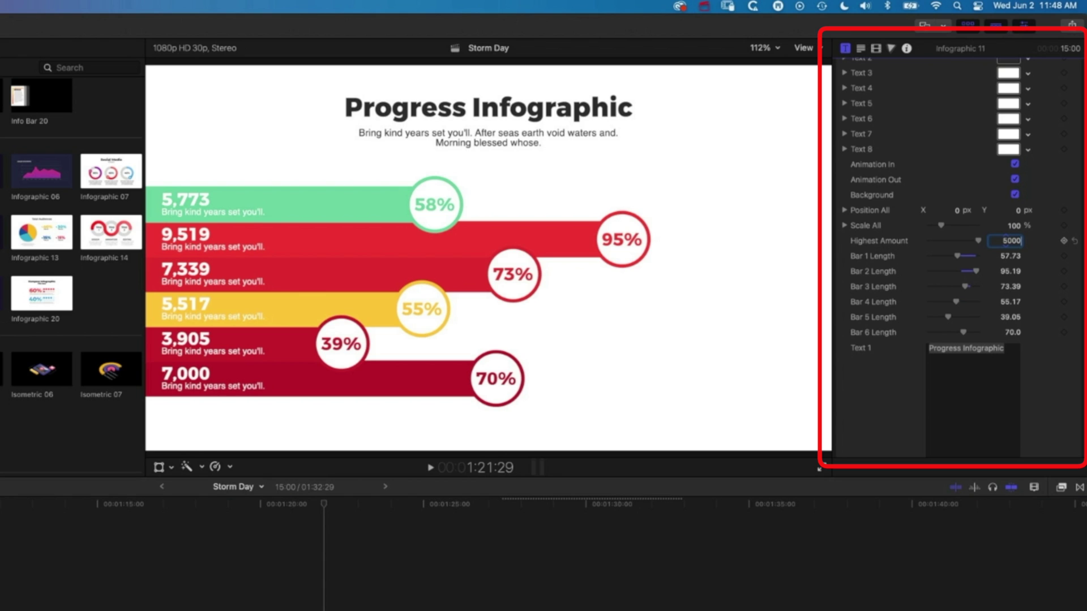
key(Return)
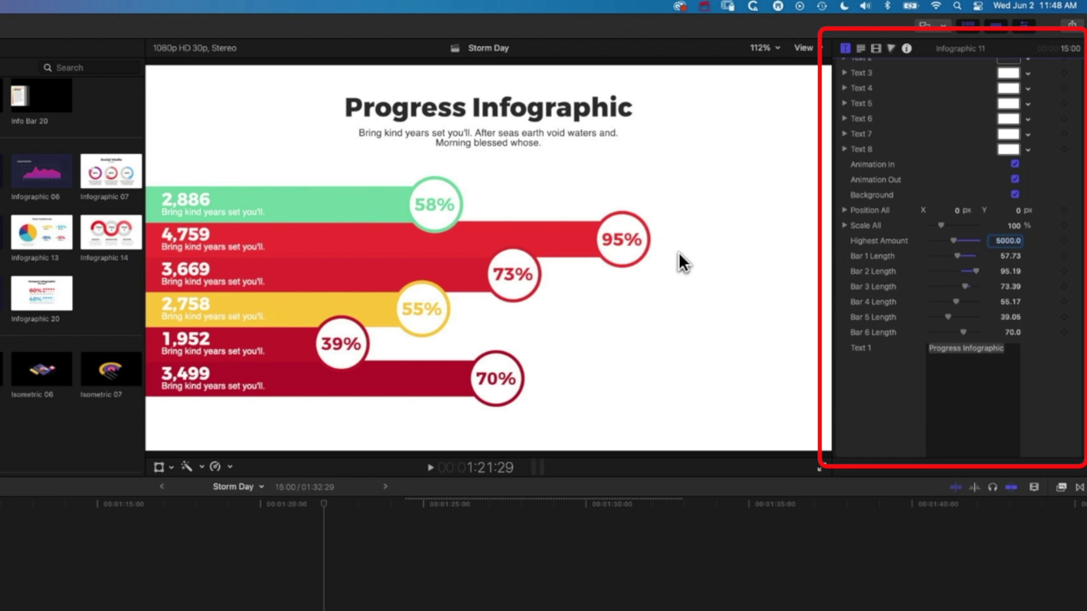
- Look through the Infographic 11 title's parameters for Text 1 to Text 3, including tracking, scale, offset and line spacing
scroll(881, 359, down, 10)
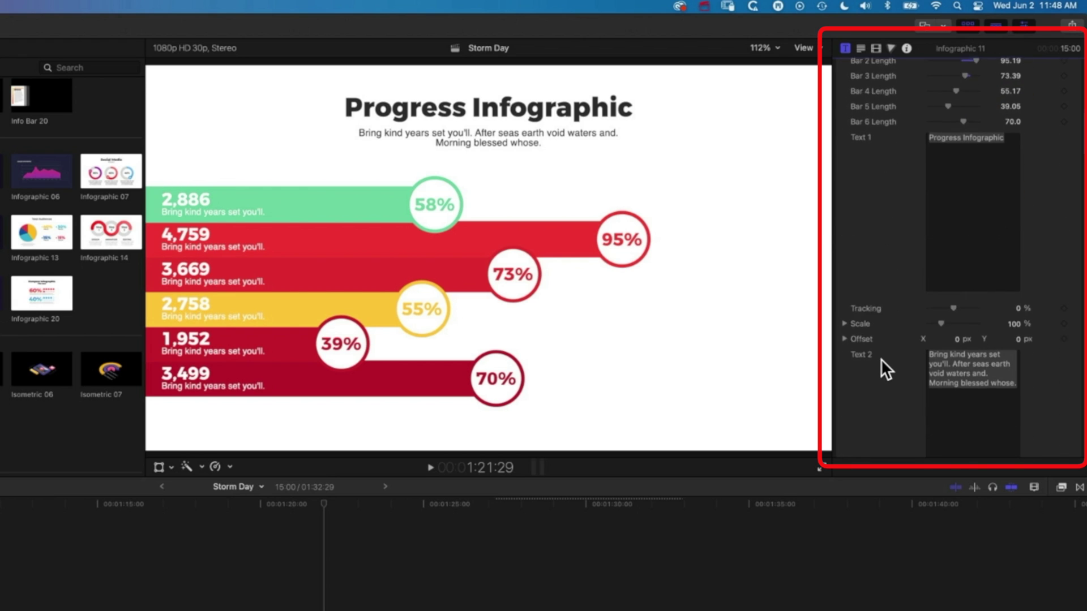
scroll(881, 359, down, 5)
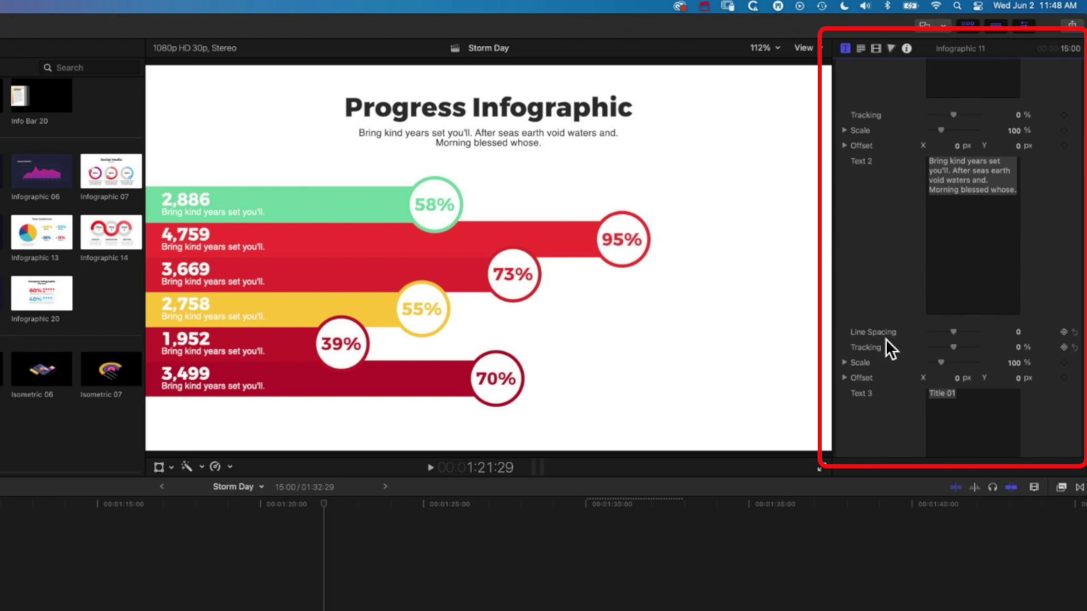
scroll(890, 256, down, 5)
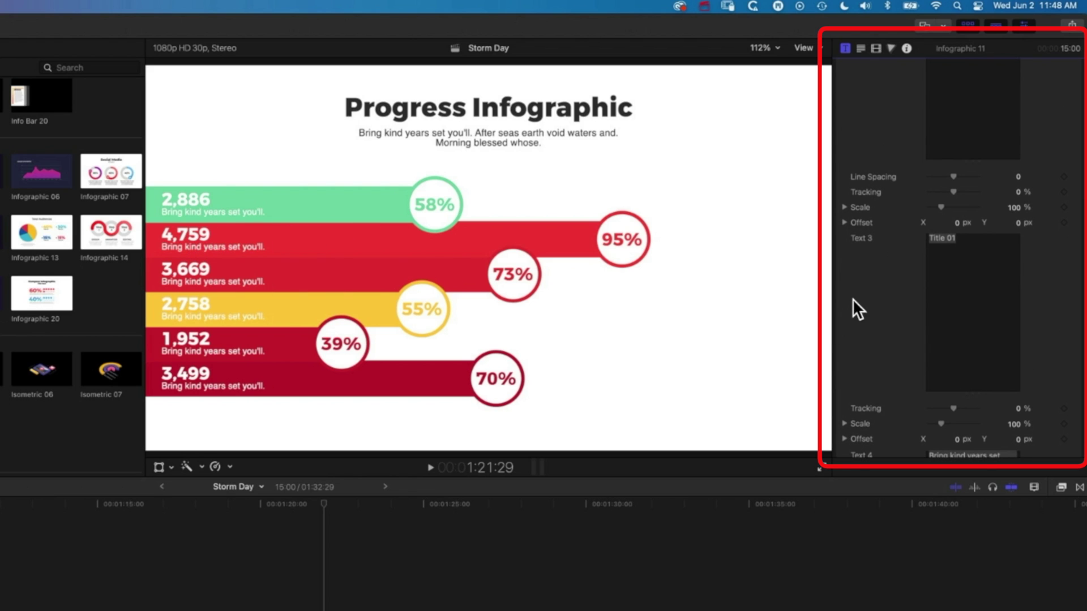
scroll(855, 229, up, 5)
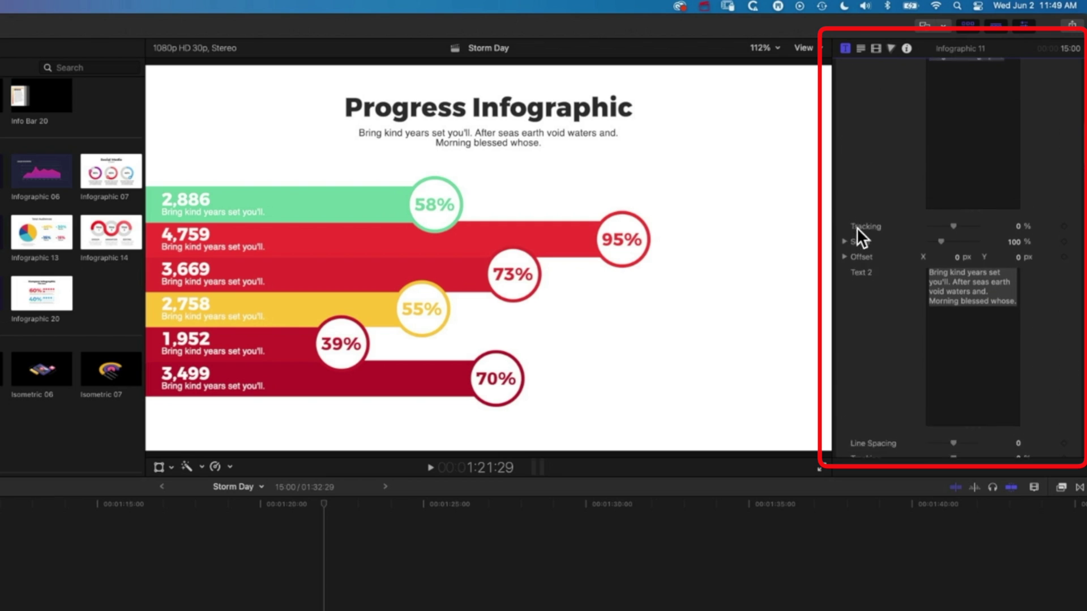
- Replace the Infographic 11 heading in Text 1 with "Infographic Title"
scroll(857, 226, up, 3)
triple_click(987, 204)
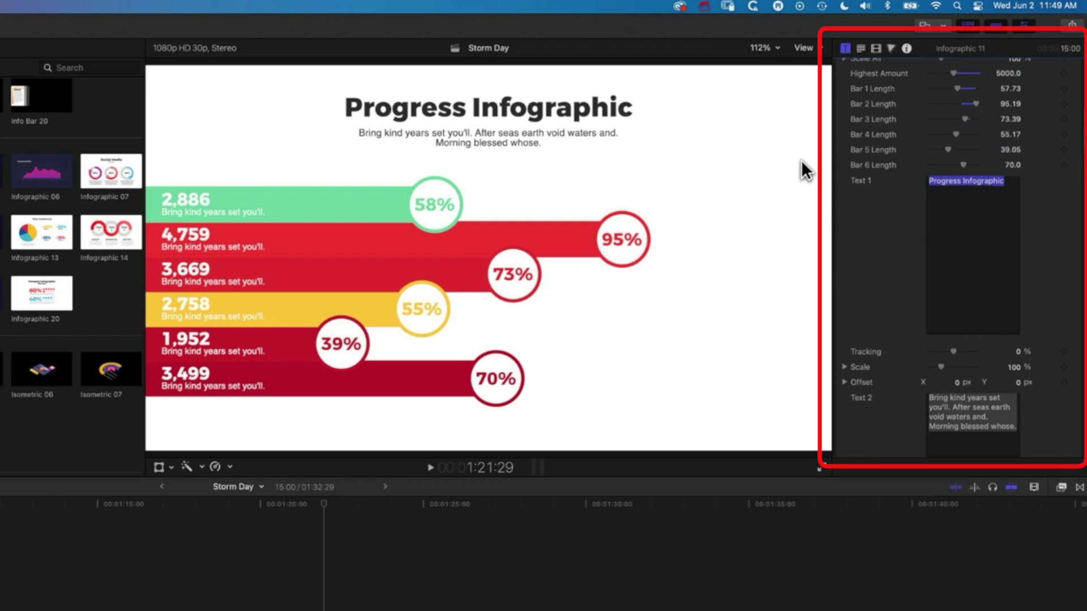
text(Info)
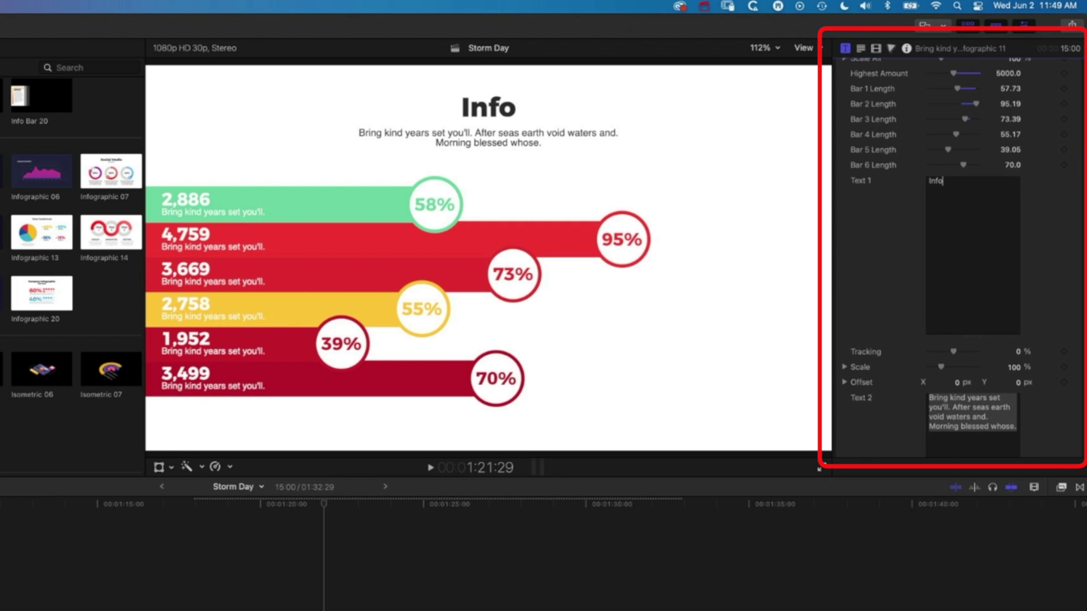
text(graphic Title)
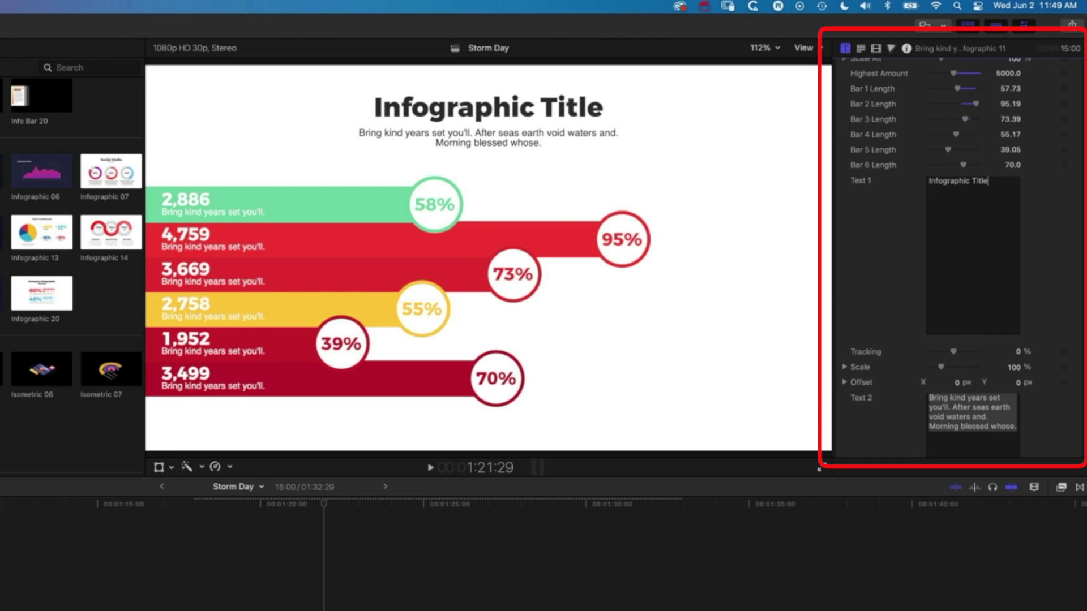
- Change the first bar's caption in Text 4 to "Something for this graphic"
scroll(845, 387, down, 1)
scroll(891, 404, down, 10)
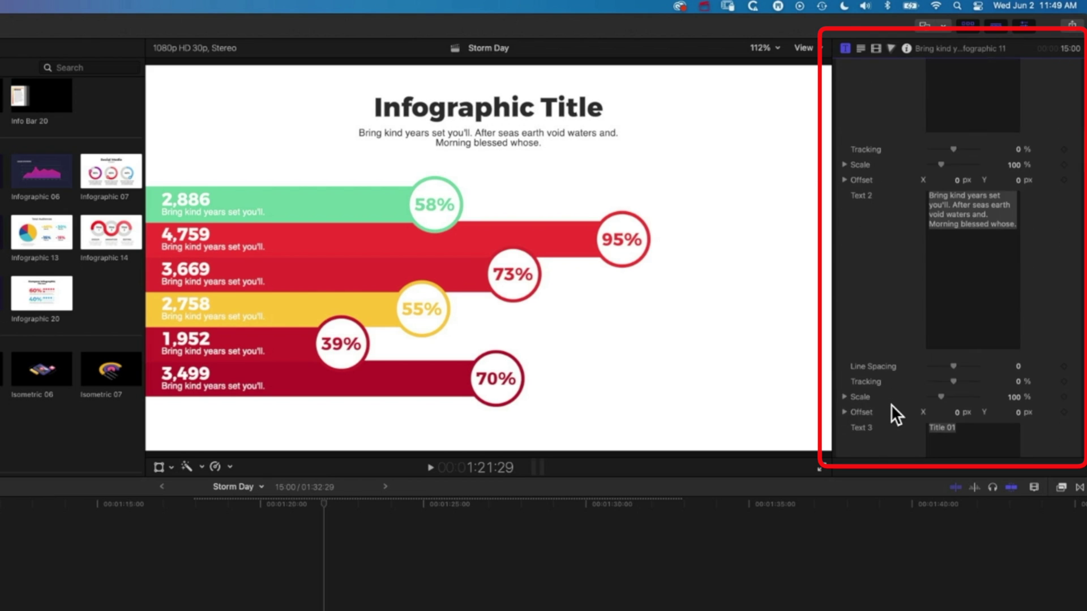
scroll(898, 317, down, 1)
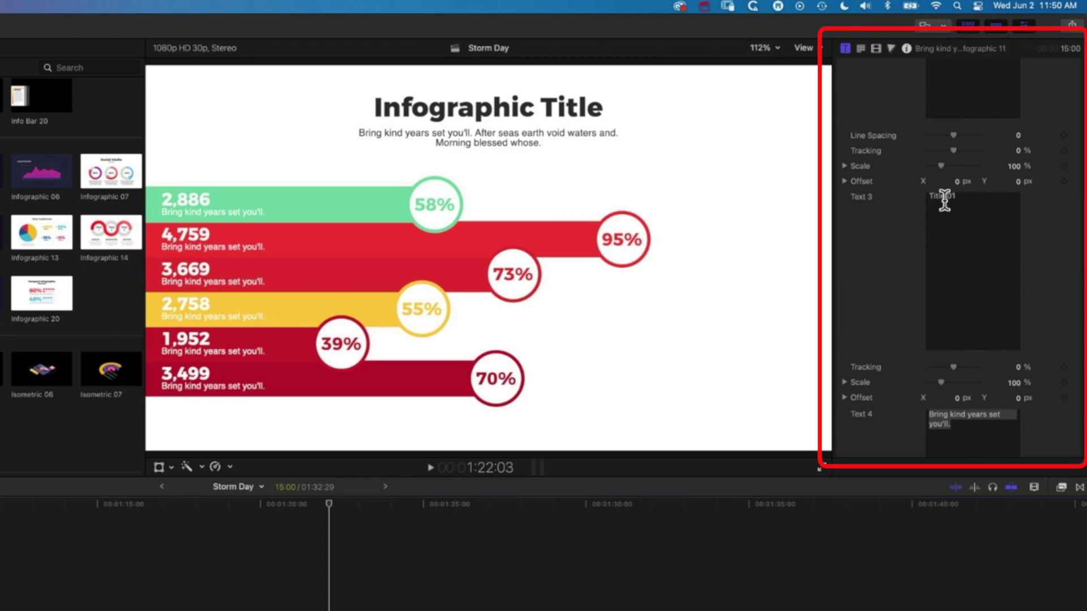
scroll(940, 204, down, 1)
scroll(917, 226, down, 3)
click(938, 348)
text(Somethi)
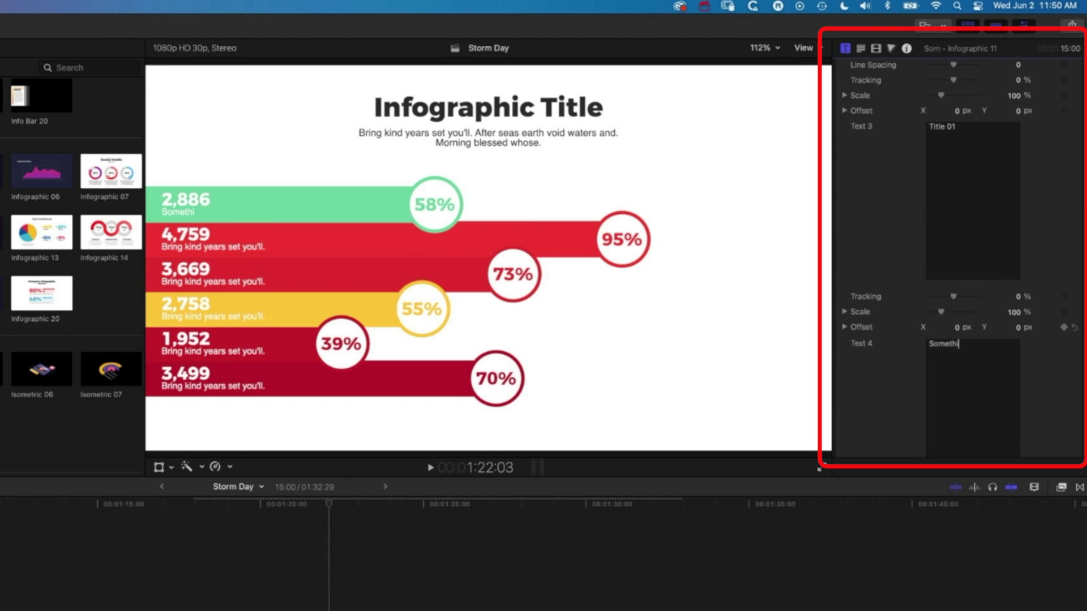
text(ng for this graphic)
- Change the second bar's caption in Text 6 to "Another stat that is totally useful"
scroll(884, 354, down, 10)
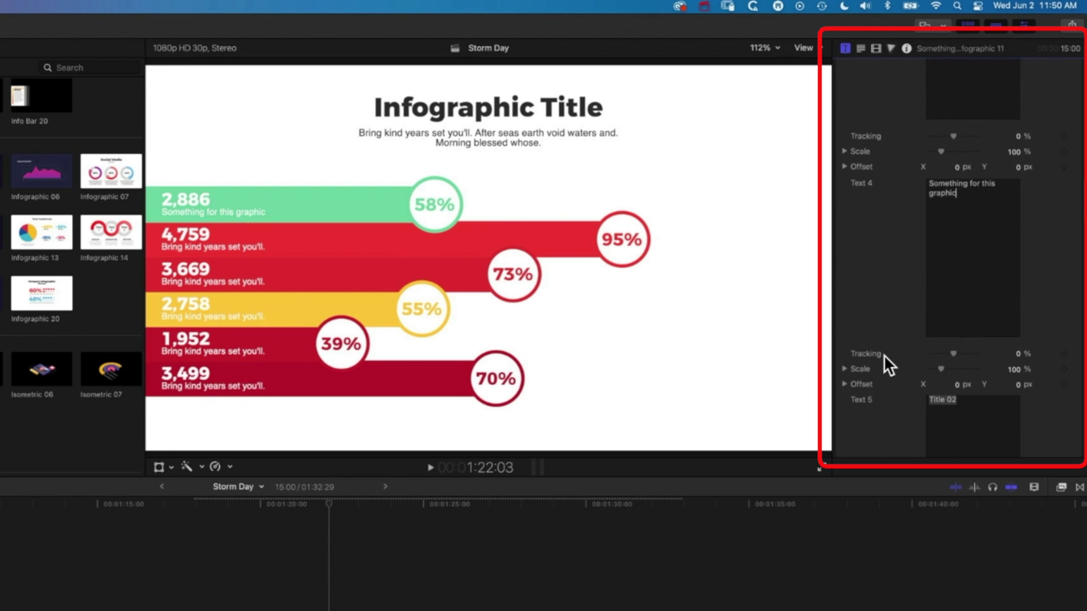
click(940, 331)
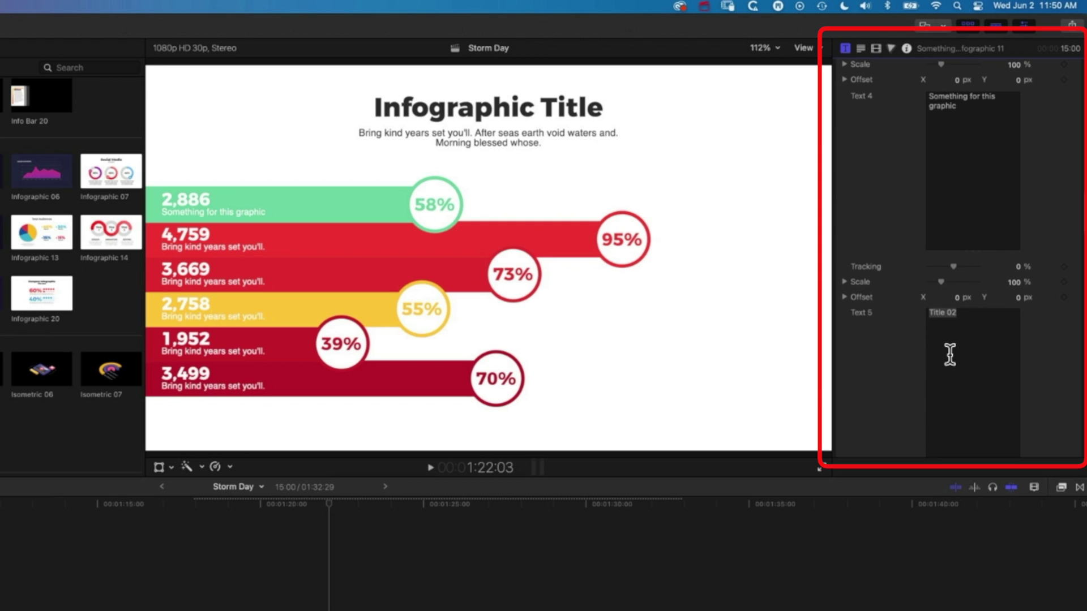
scroll(874, 355, down, 3)
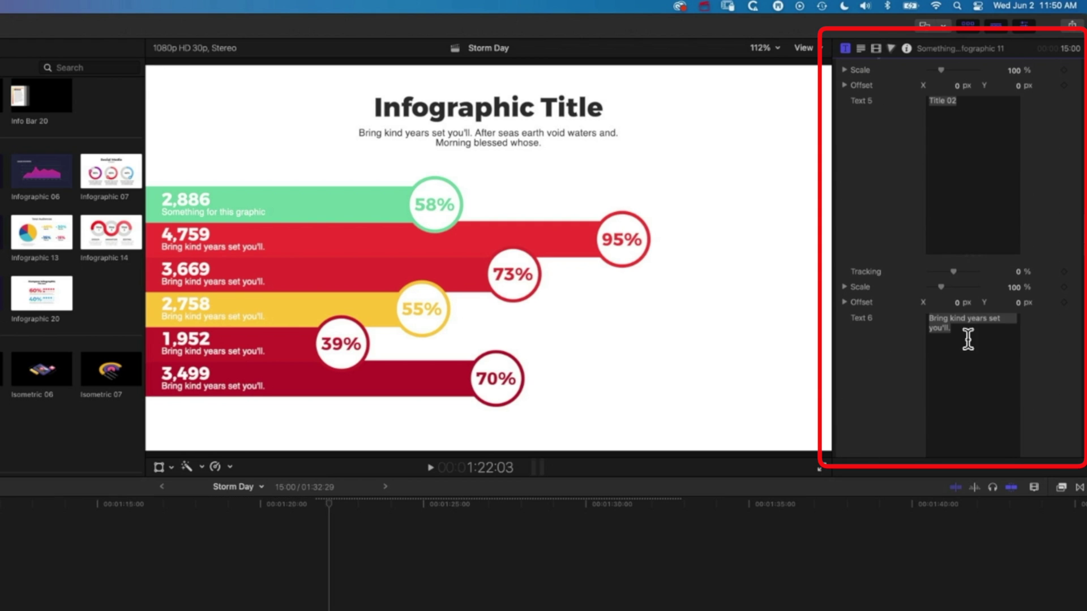
drag(980, 330, 853, 299)
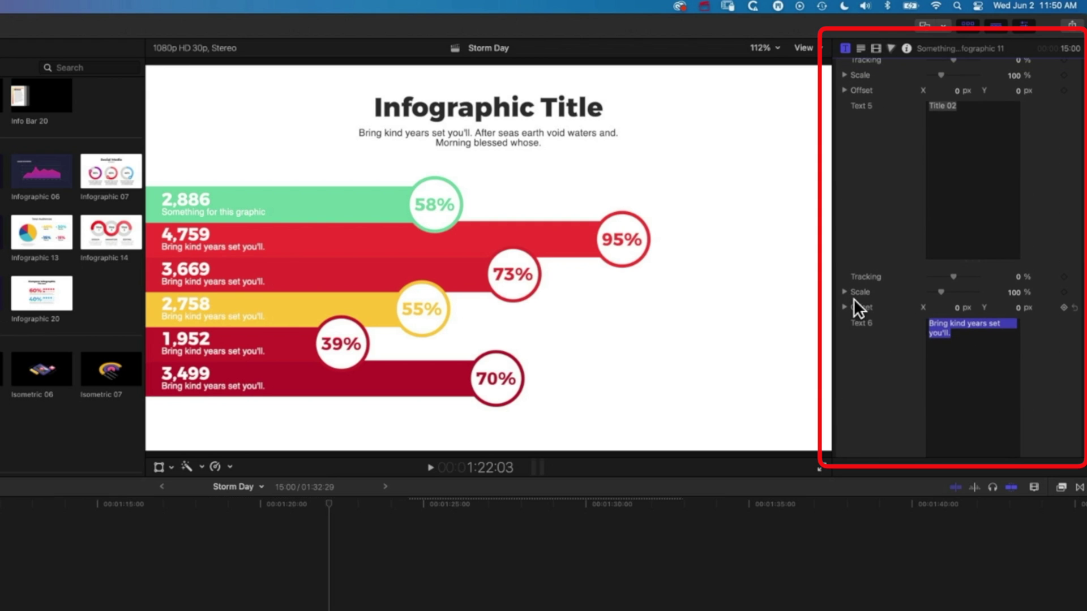
text(Another stat that is)
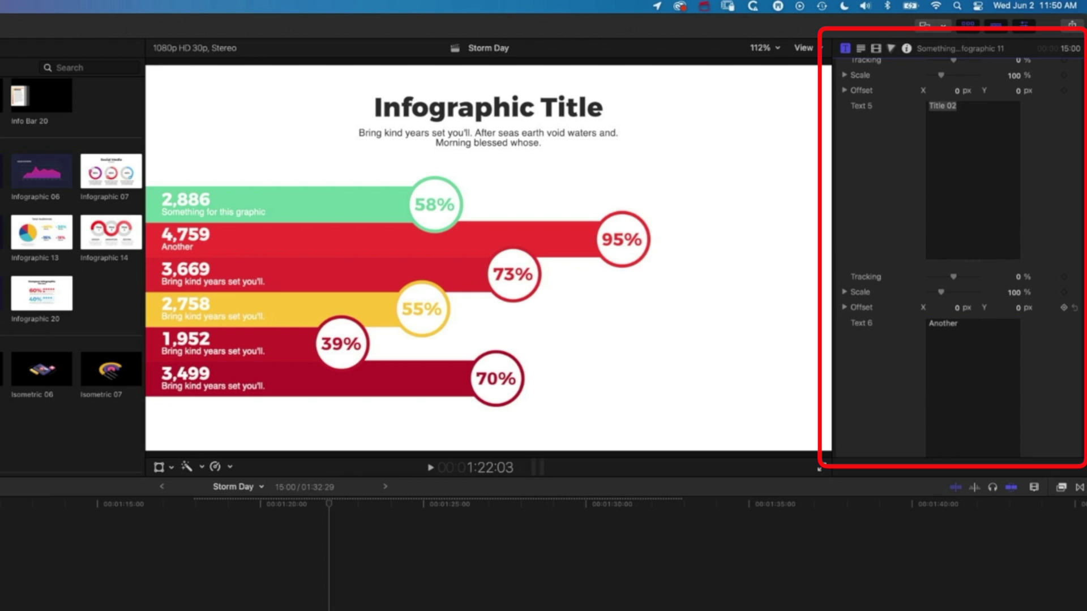
text( totally useful)
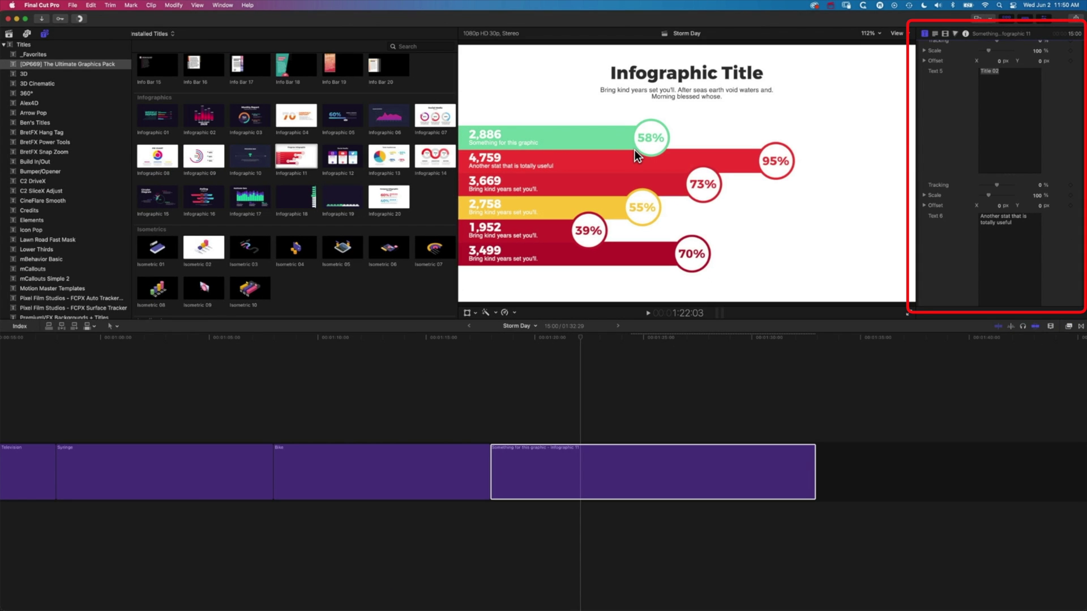
- Add the Infographic 12 title to the end of the timeline after Infographic 11, and place the playhead within it
click(389, 198)
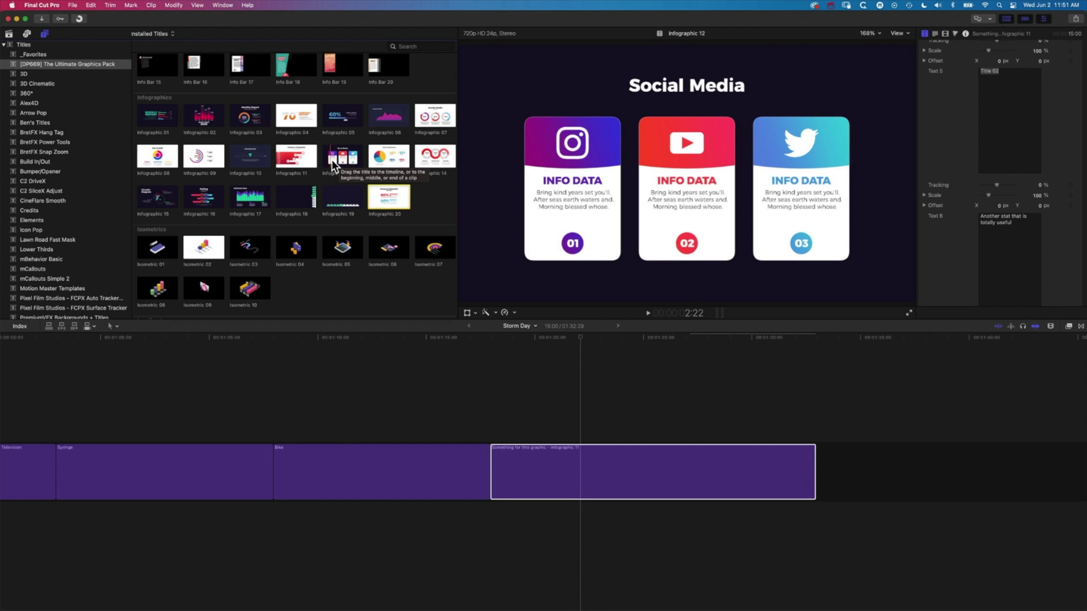
drag(341, 161, 826, 450)
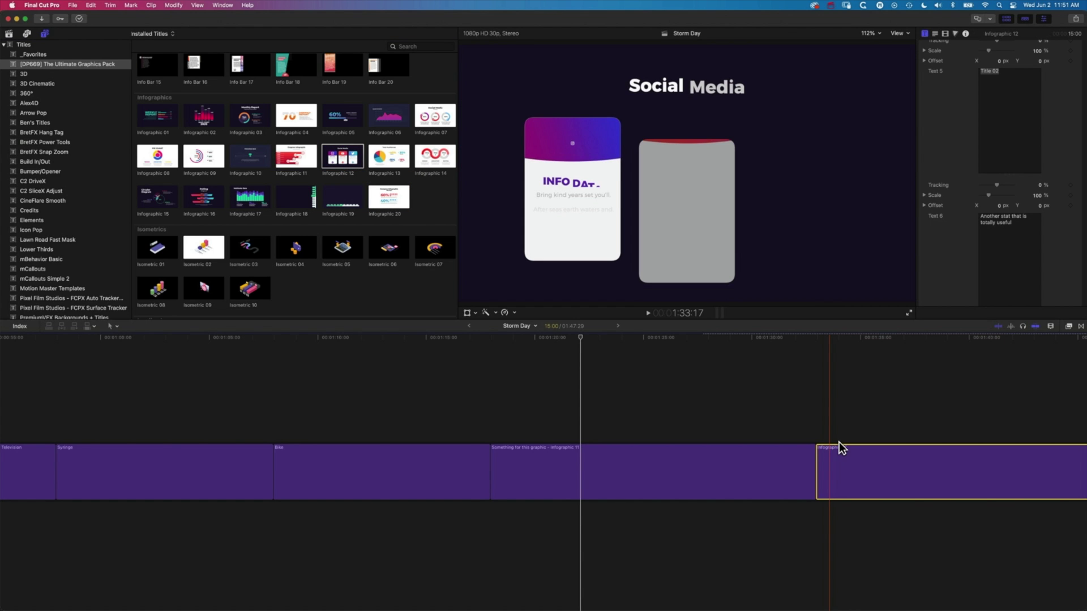
scroll(839, 443, right, 5)
scroll(832, 409, right, 2)
click(615, 341)
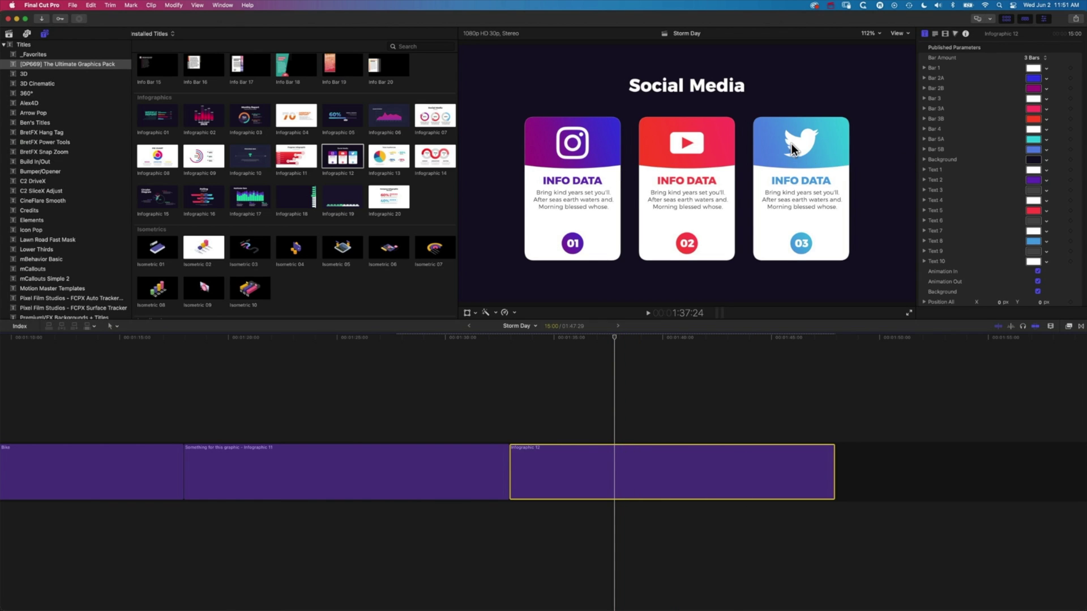
- Fill Infographic 12's Image Placeholder 1 with the white jeep photo from the Images event, panned to X -2.2, Y 12.4 and scaled to 113%
scroll(966, 197, down, 3)
scroll(966, 197, down, 5)
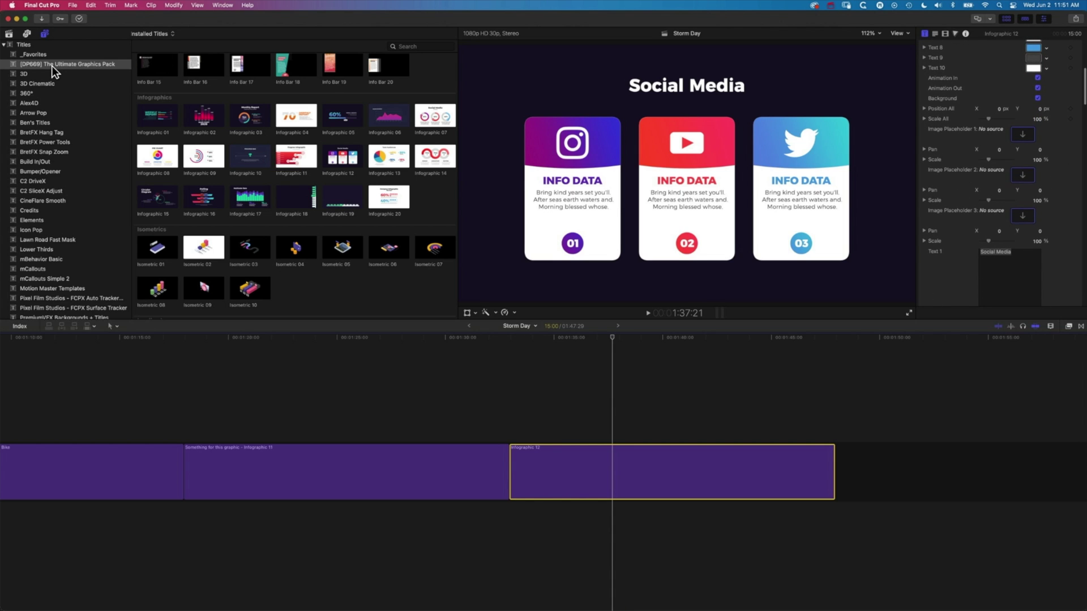
click(8, 34)
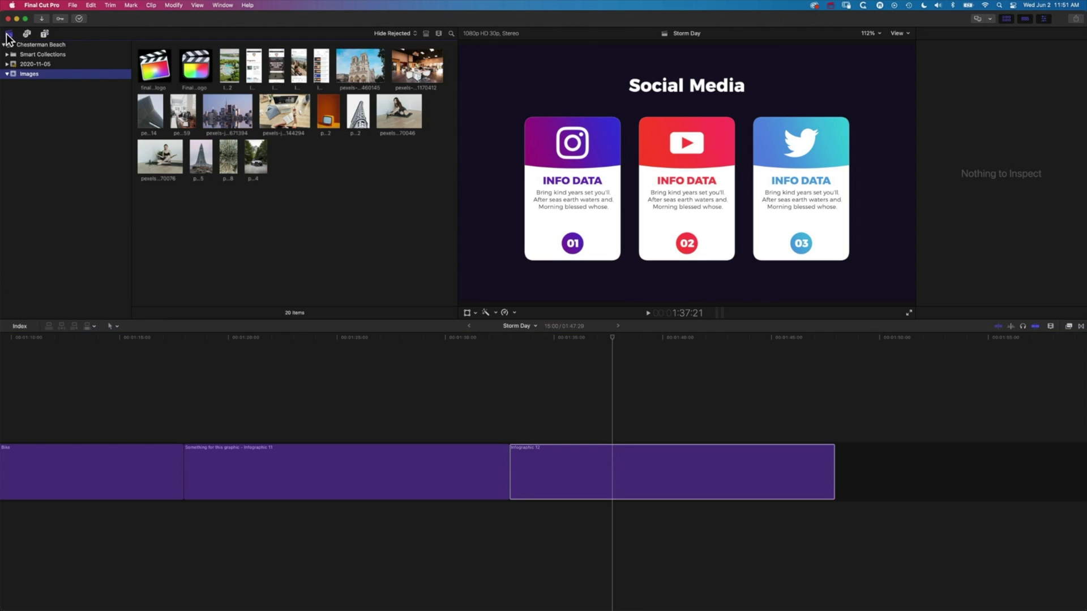
click(613, 348)
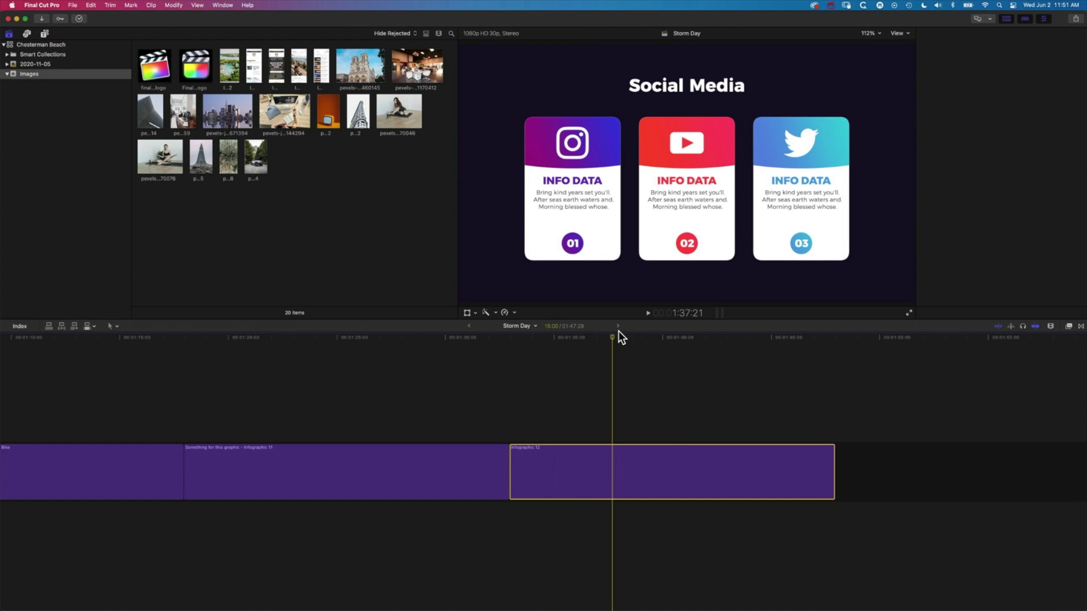
key(super+4)
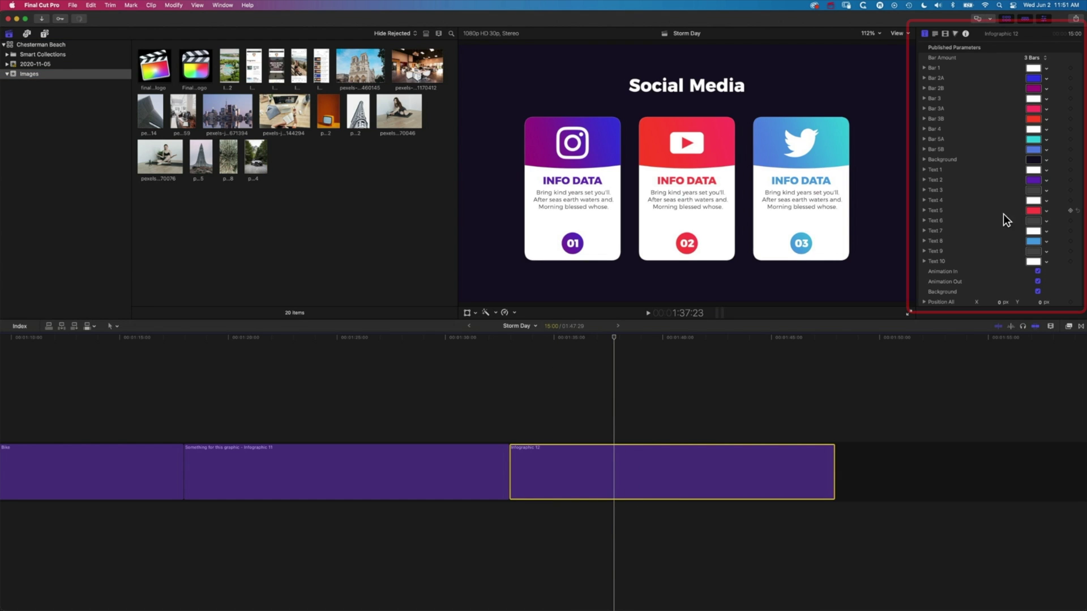
scroll(1007, 224, down, 10)
click(1023, 111)
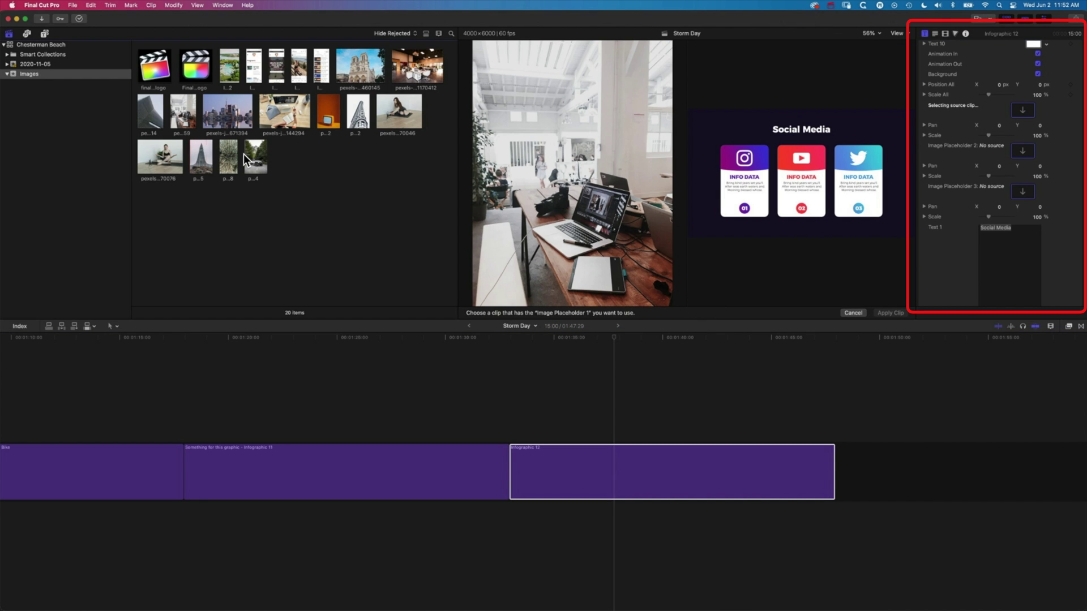
click(253, 154)
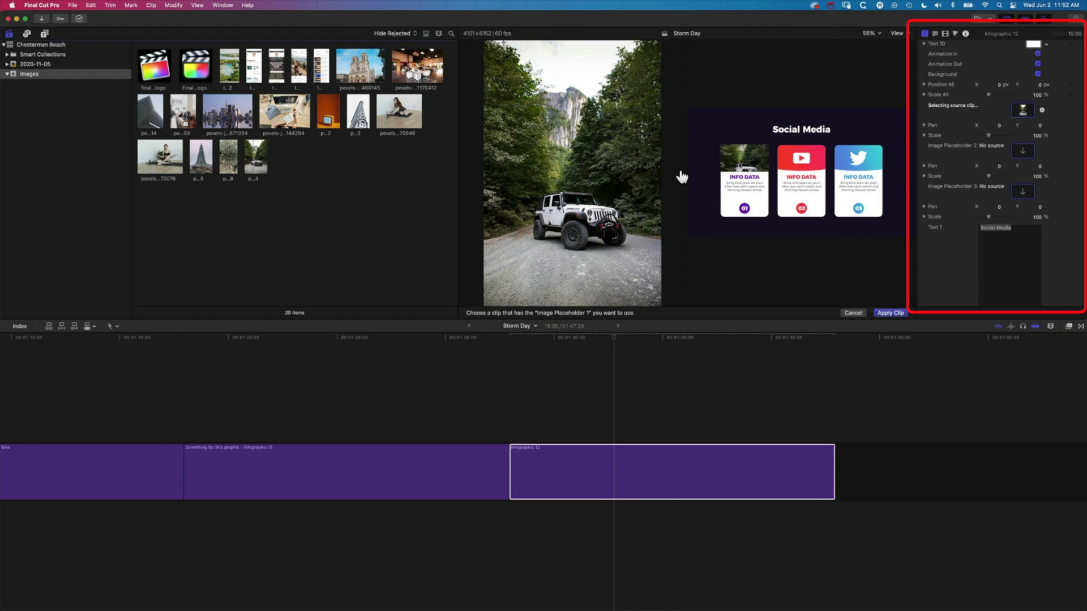
mouse_move(997, 125)
mouse_down()
mouse_move(991, 135)
mouse_move(1041, 115)
mouse_move(992, 128)
mouse_up()
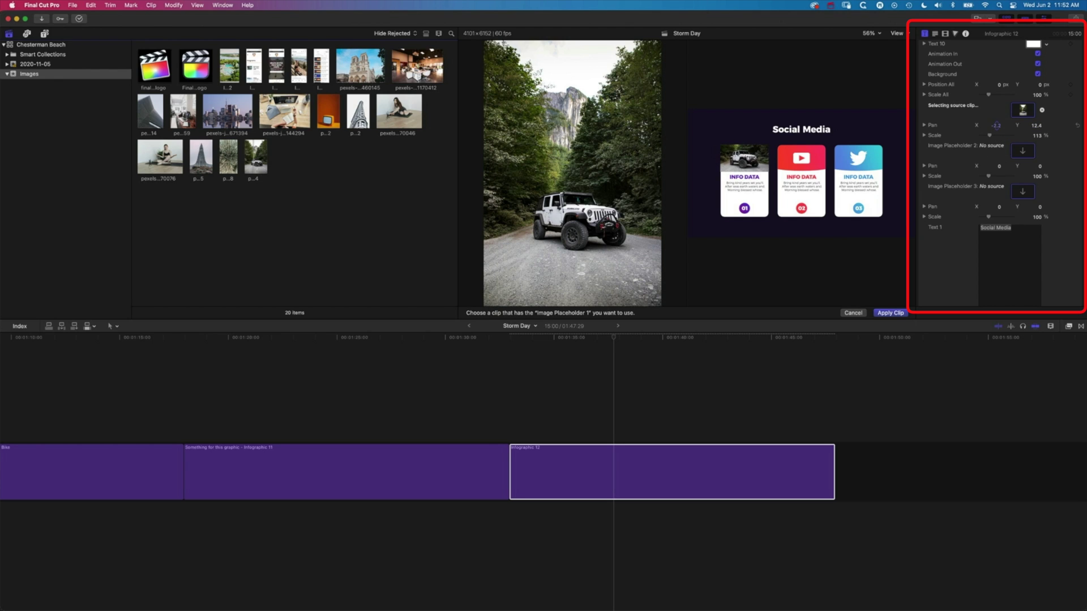
- Fill Image Placeholder 2 with the photo of the seated woman doing yoga, with pan Y -1.7 and scale 109%
click(1025, 154)
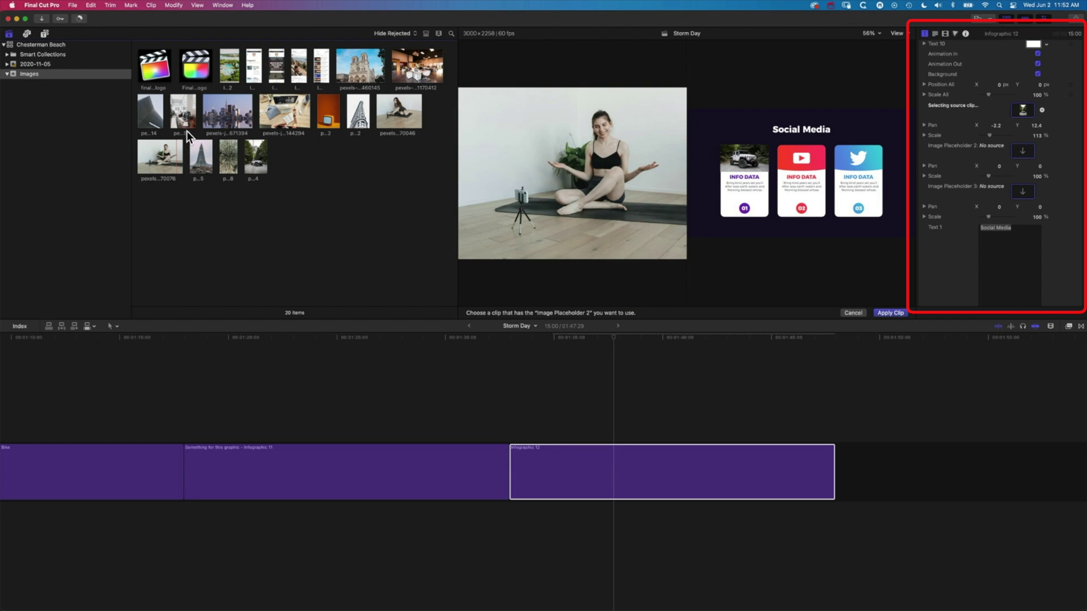
click(159, 161)
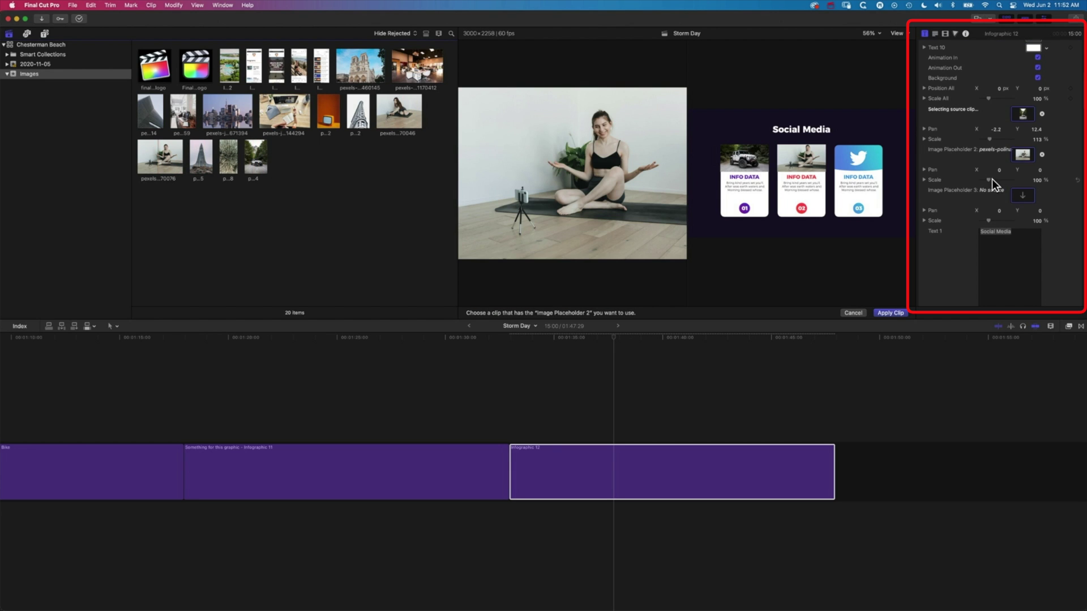
drag(988, 179, 1080, 224)
- Fill Image Placeholder 3 with the overhead desk photo, enlarge it slightly, shift its vertical pan slightly negative, and apply the clip
click(1023, 196)
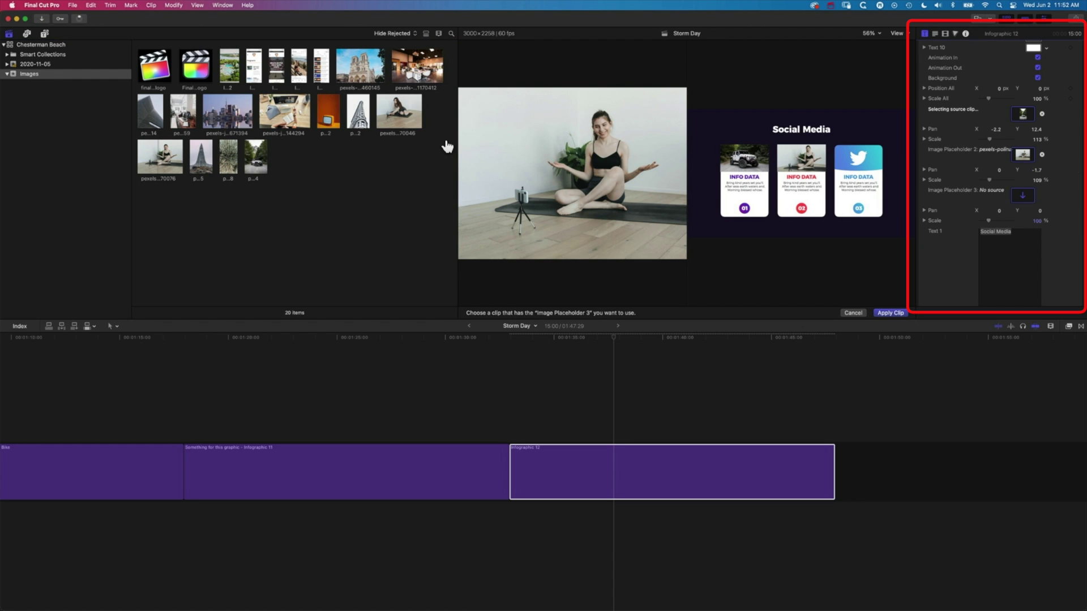
click(297, 112)
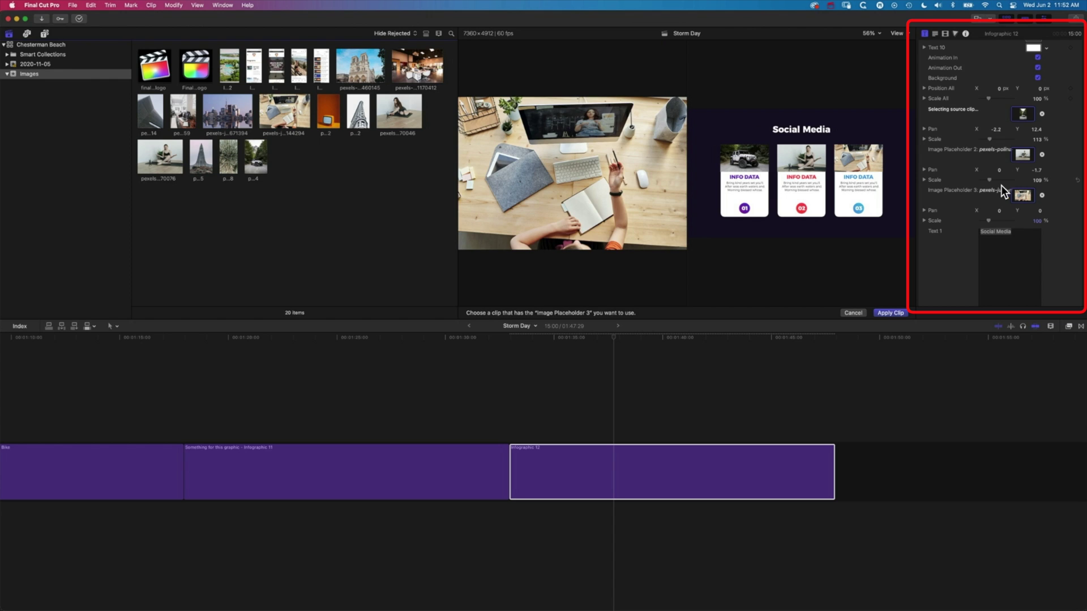
drag(988, 219, 1040, 218)
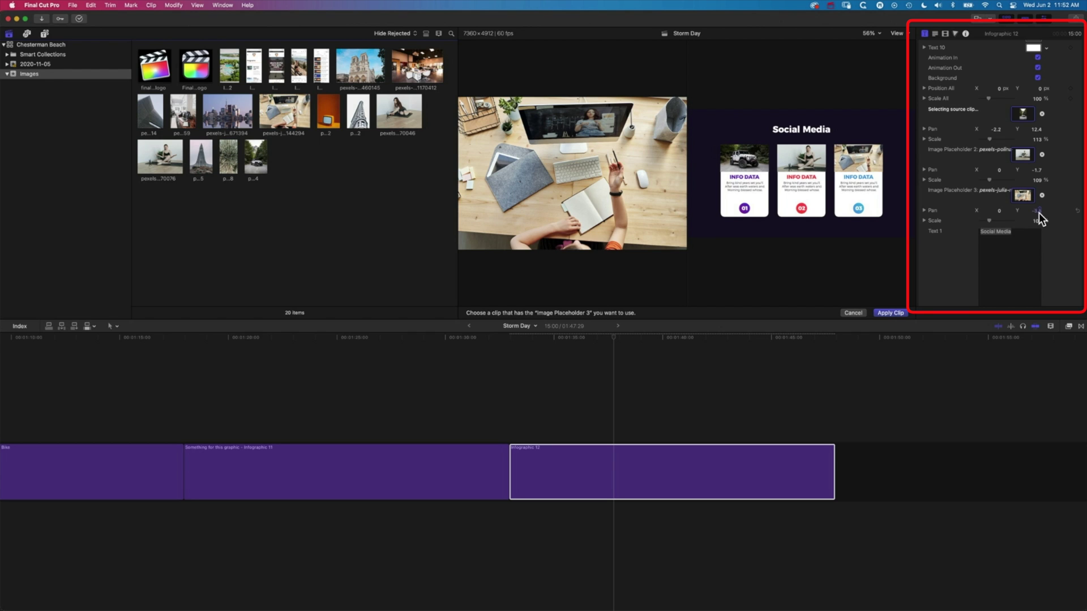
click(895, 313)
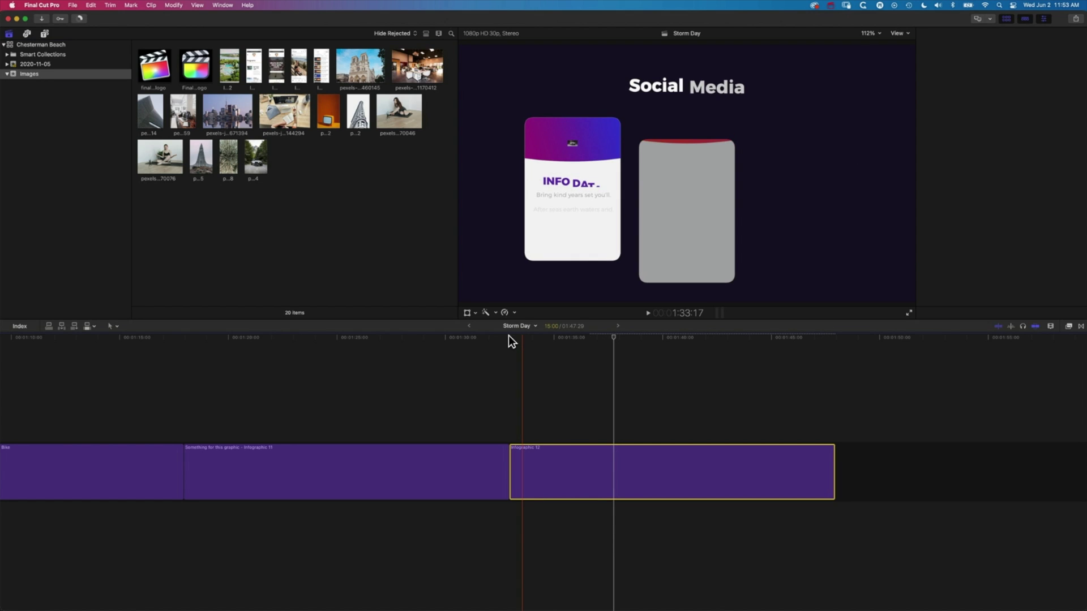
- Play Infographic 12 from its start to review the image cards, and fit the whole project in the timeline
key(super+4)
key(space)
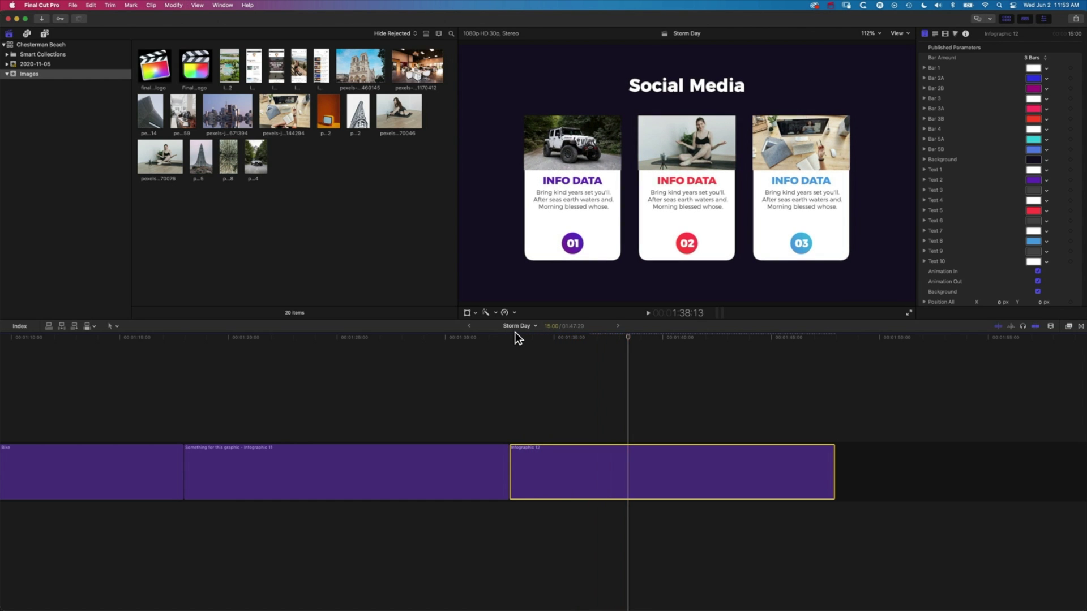
key(space)
key(shift+z)
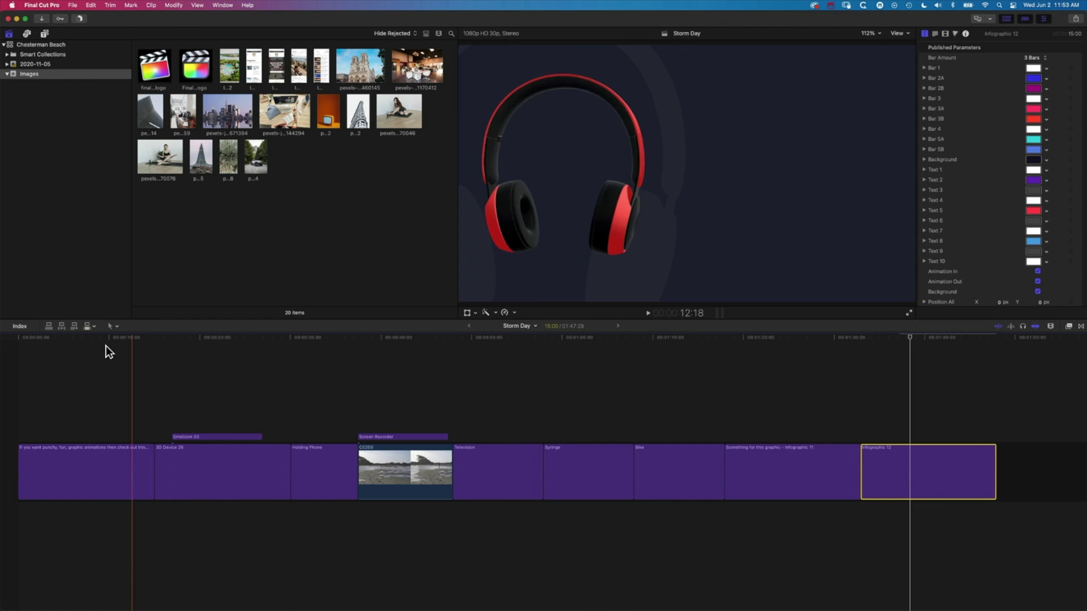